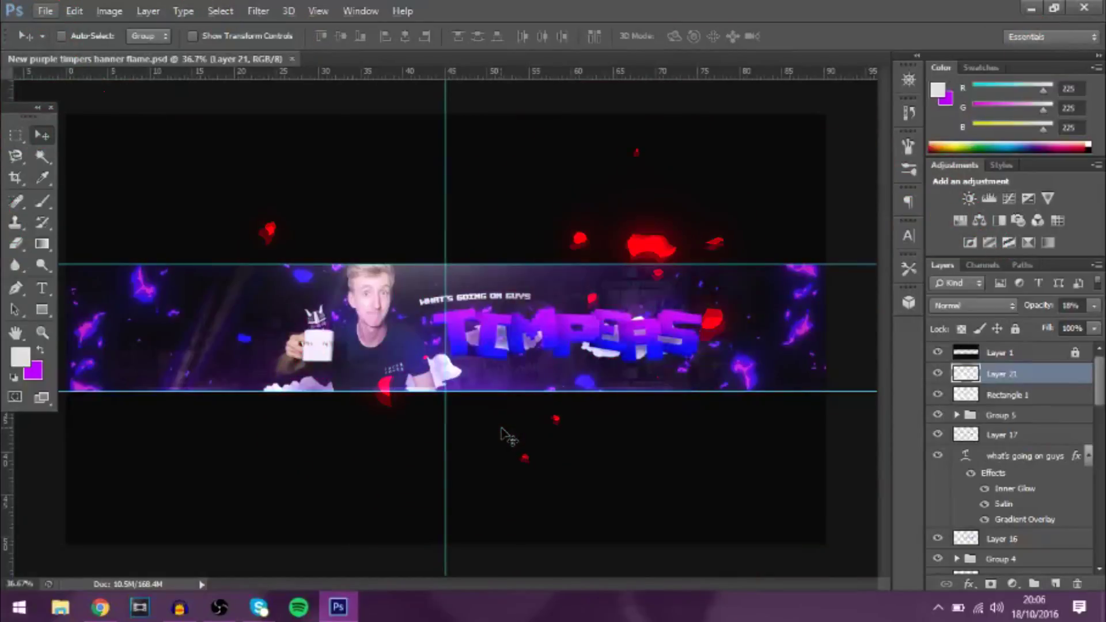
Hide the guides and examine the finished Timpers banner, including the portrait and the 3D lettering, at different magnifications
scroll(503, 436, "down", 3)
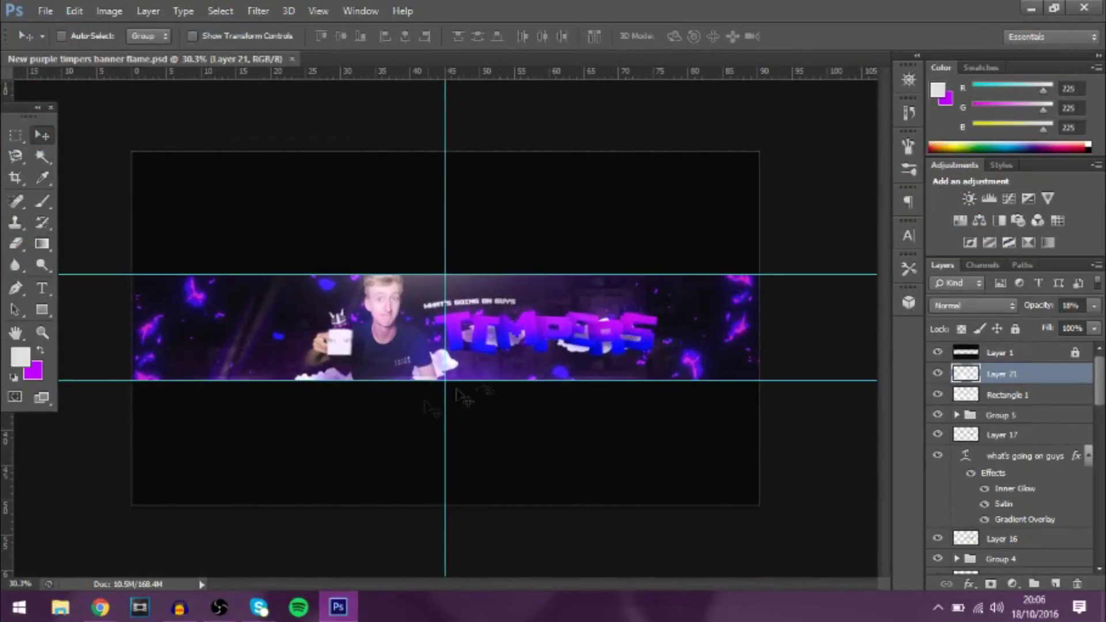
scroll(424, 408, "up", 2)
scroll(552, 363, "up", 1)
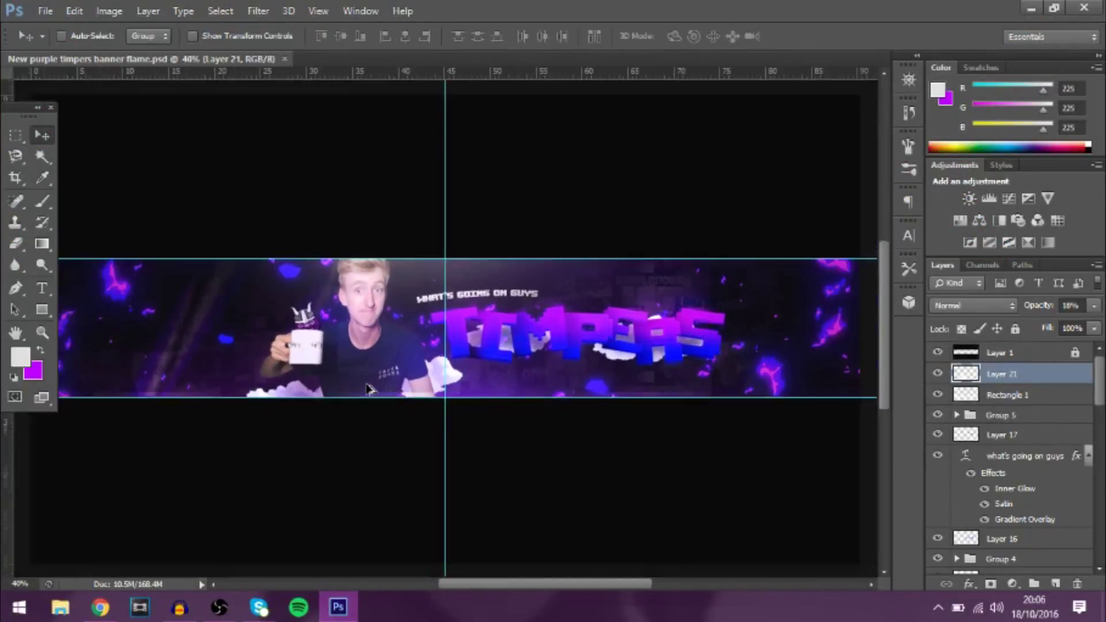
scroll(375, 389, "down", 1)
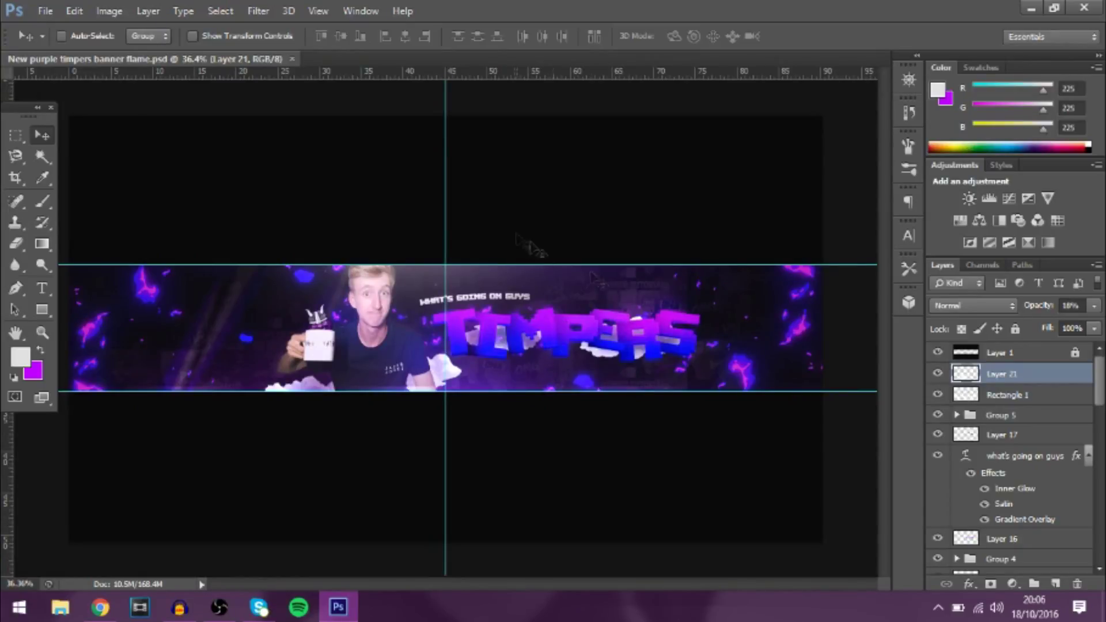
scroll(498, 356, "up", 1)
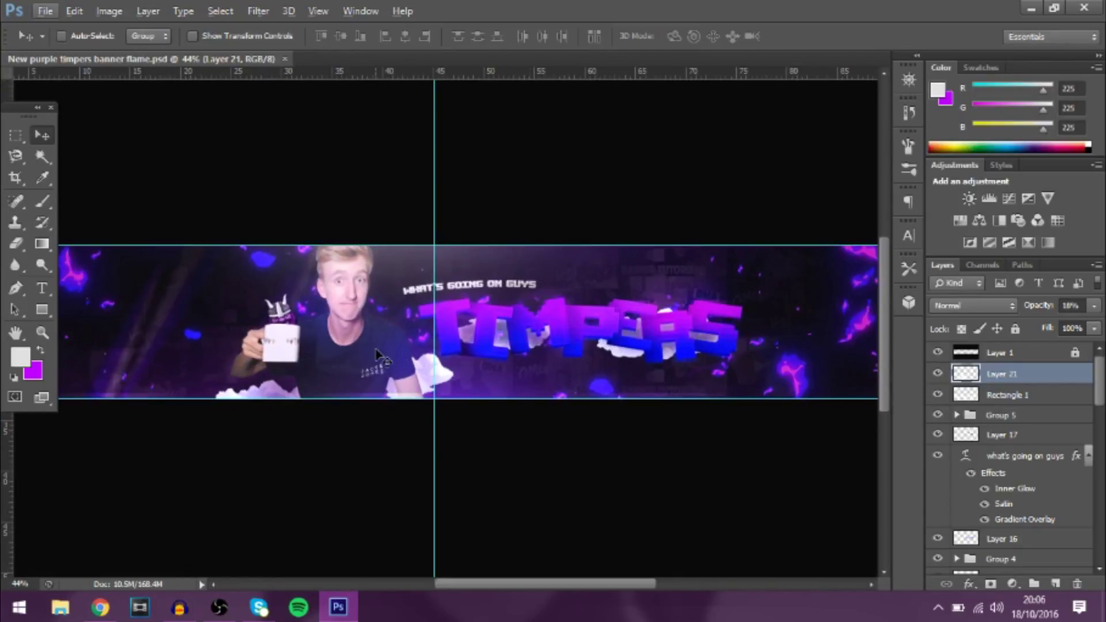
scroll(376, 350, "down", 1)
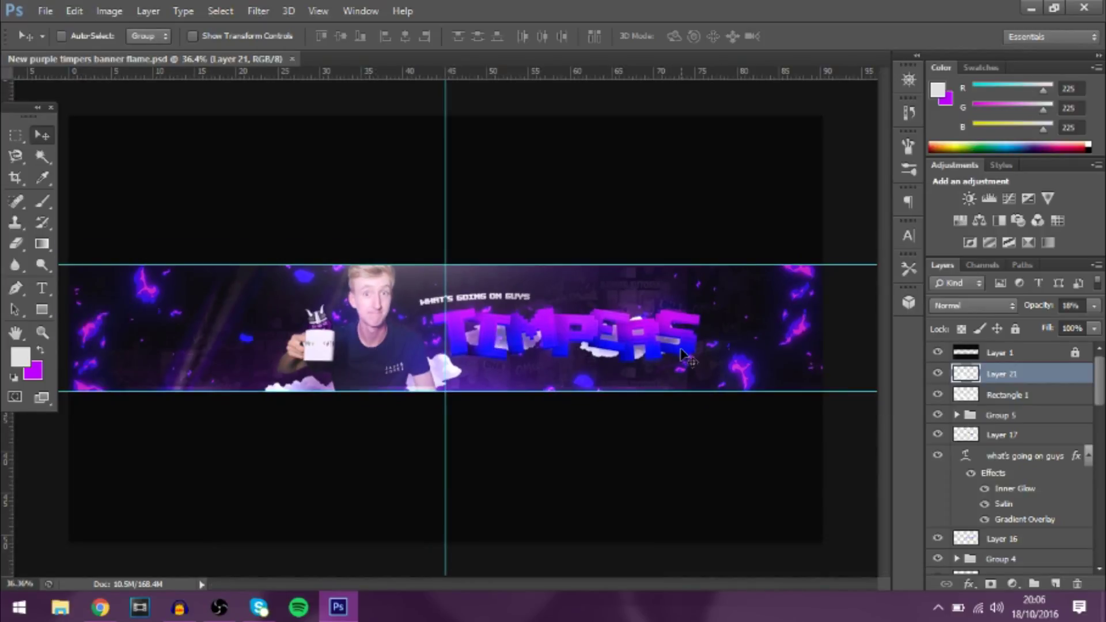
key("ctrl+h")
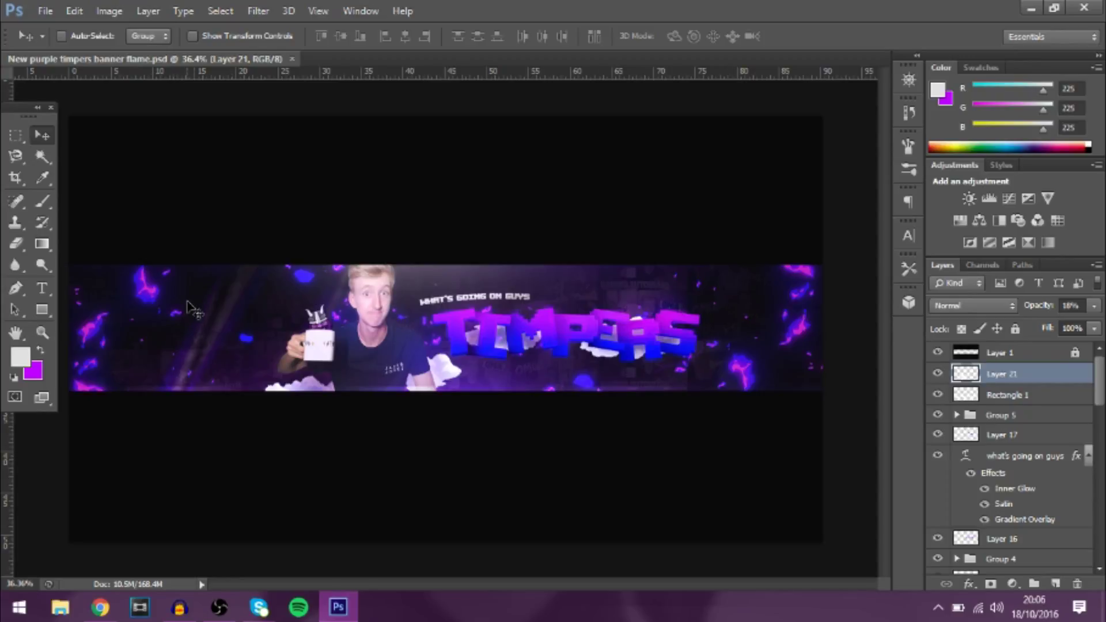
scroll(229, 324, "up", 3)
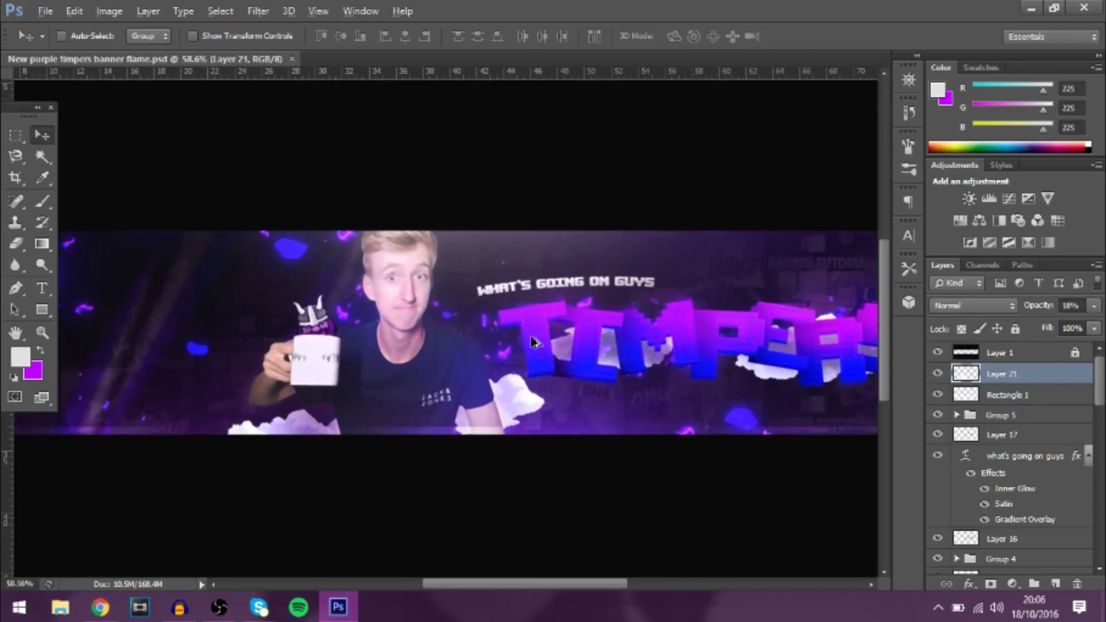
left_click_drag(451, 584, 473, 584)
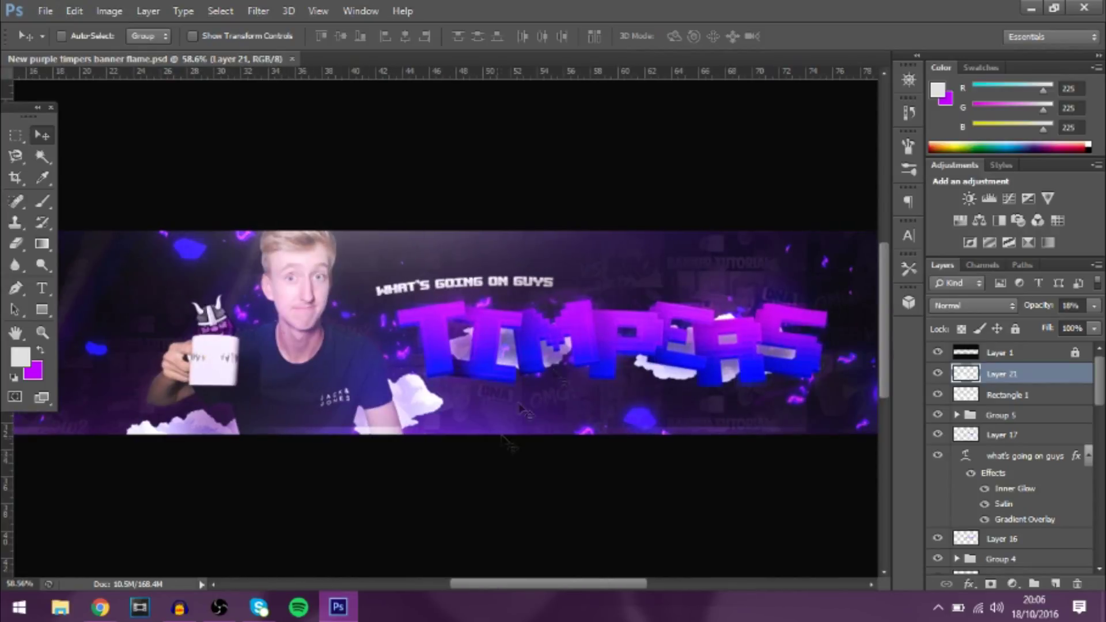
scroll(522, 410, "down", 2)
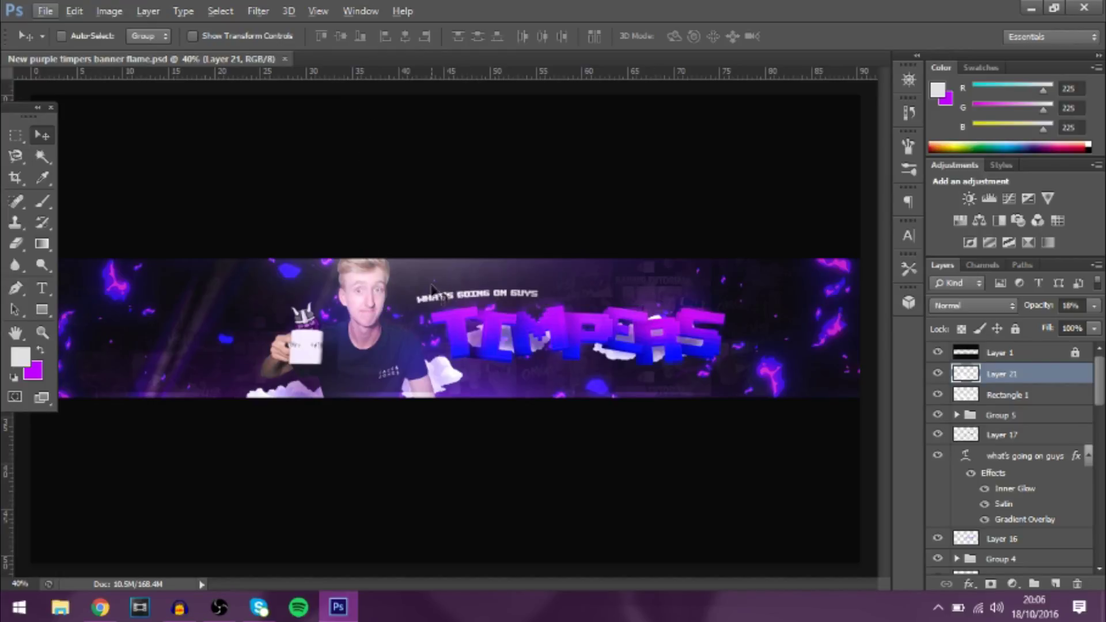
Start a new document based on the Default Photoshop Size preset
left_click(47, 9)
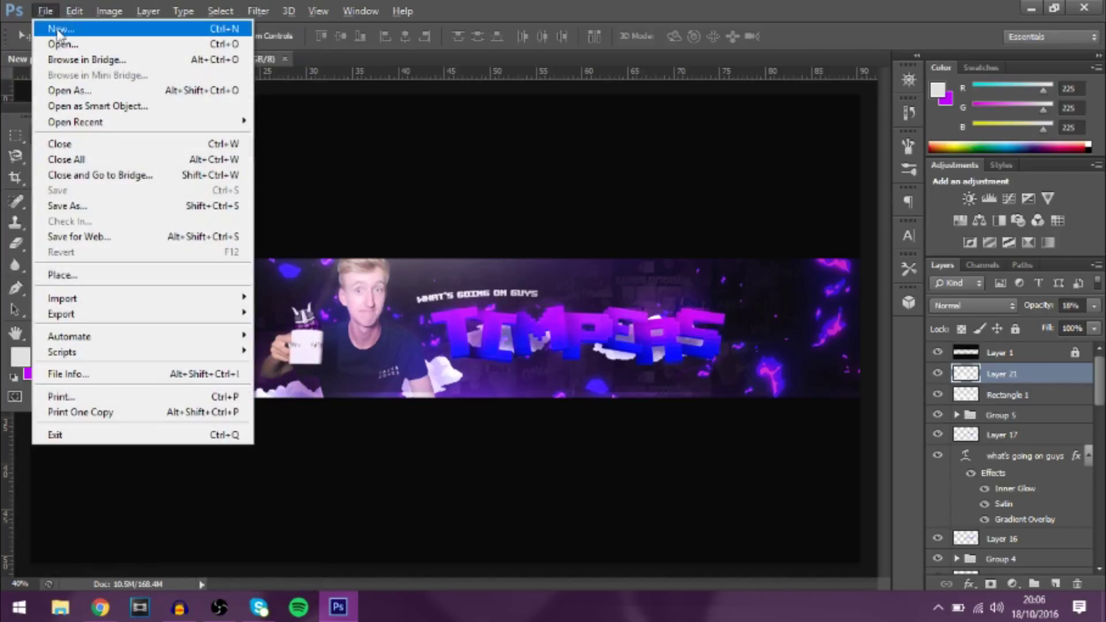
key("Escape")
key("ctrl+n")
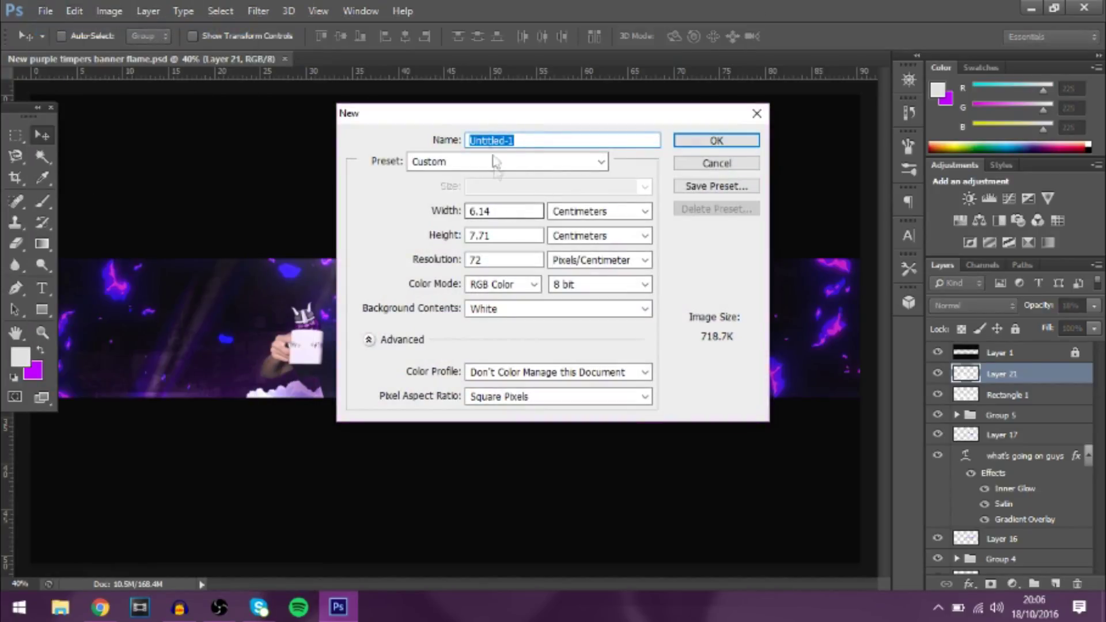
left_click(479, 140)
left_click(473, 162)
left_click(461, 192)
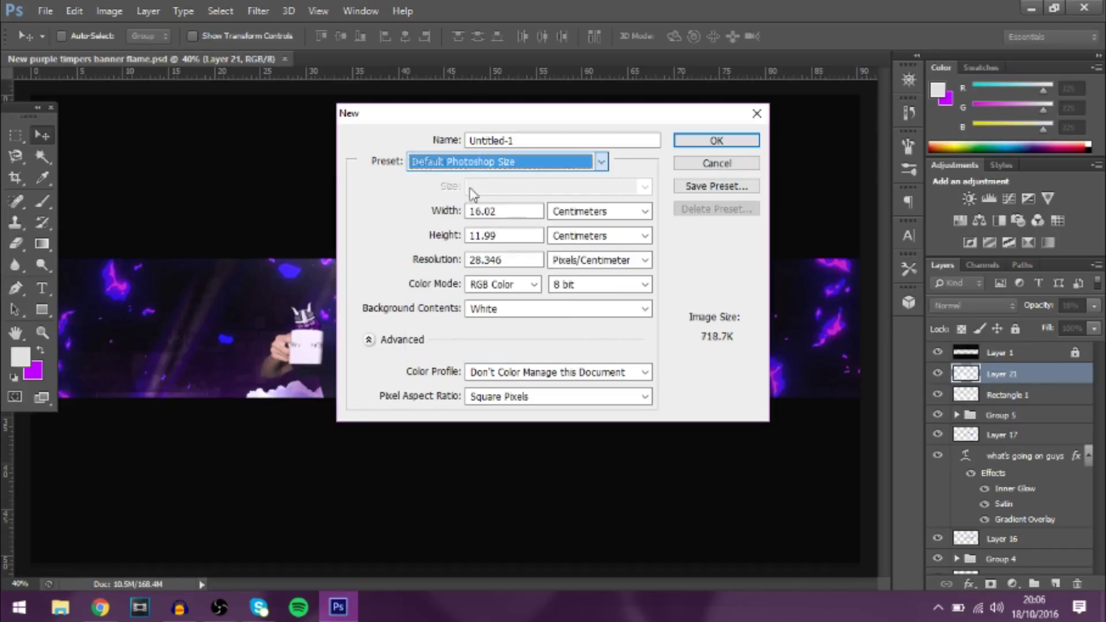
Set the new document's width to 1920 pixels and height to 1080 pixels, and create it
double_click(499, 211)
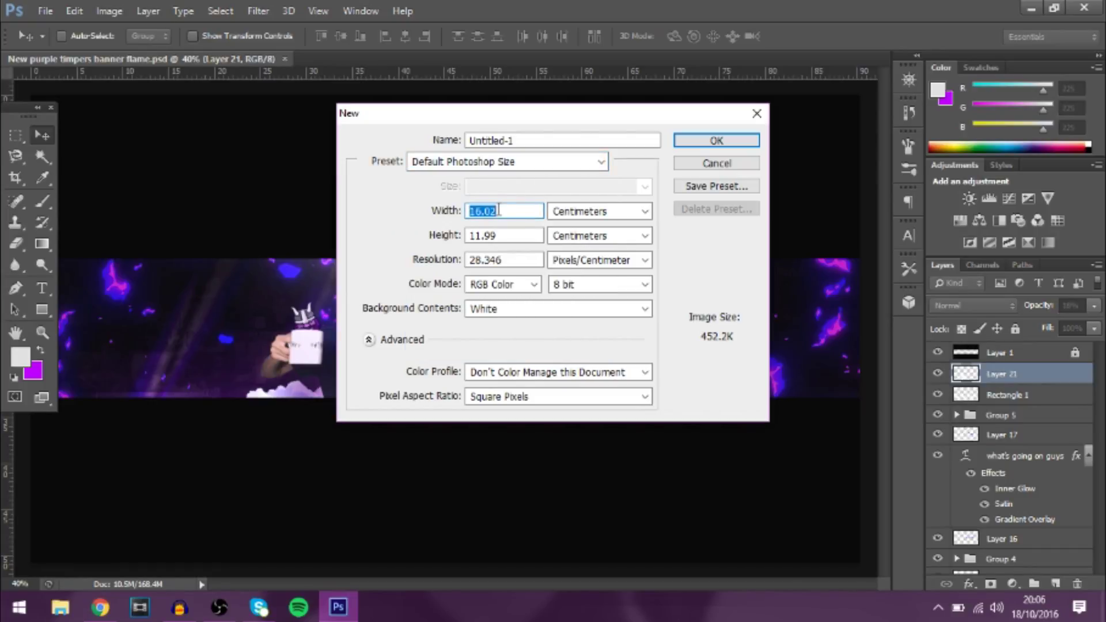
type("1920")
key("Tab")
type("10")
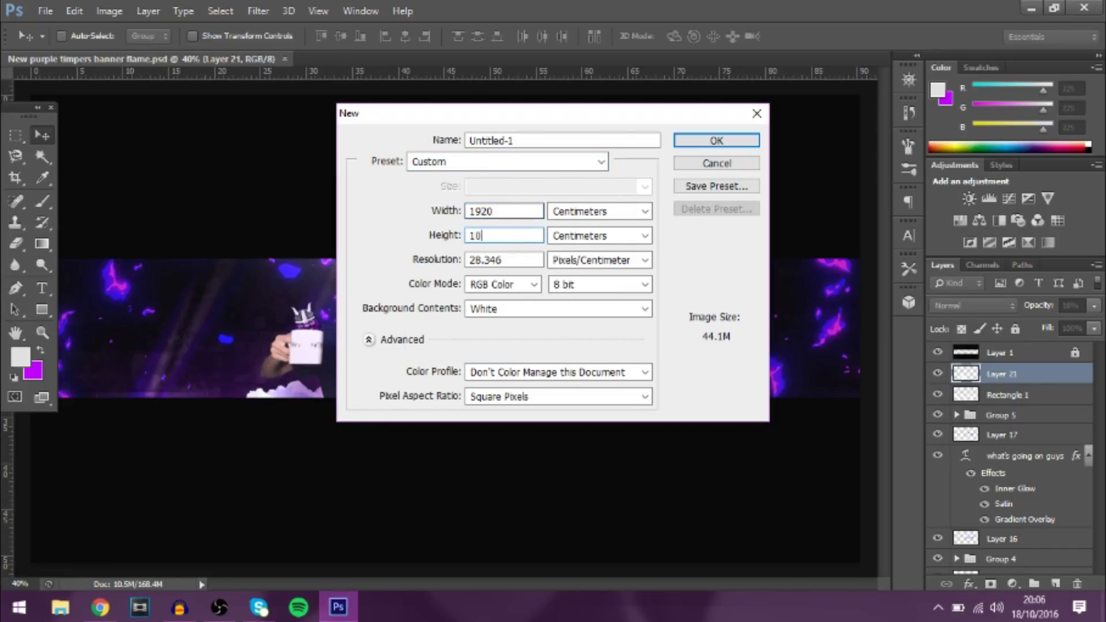
type("80")
left_click(599, 211)
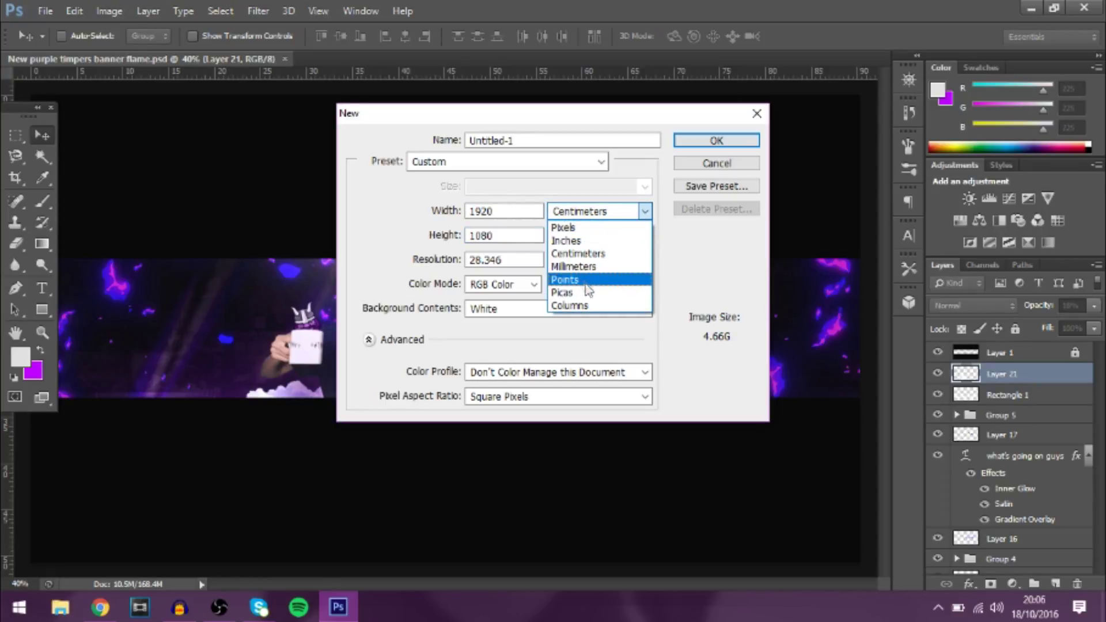
left_click(563, 227)
left_click(596, 236)
double_click(502, 212)
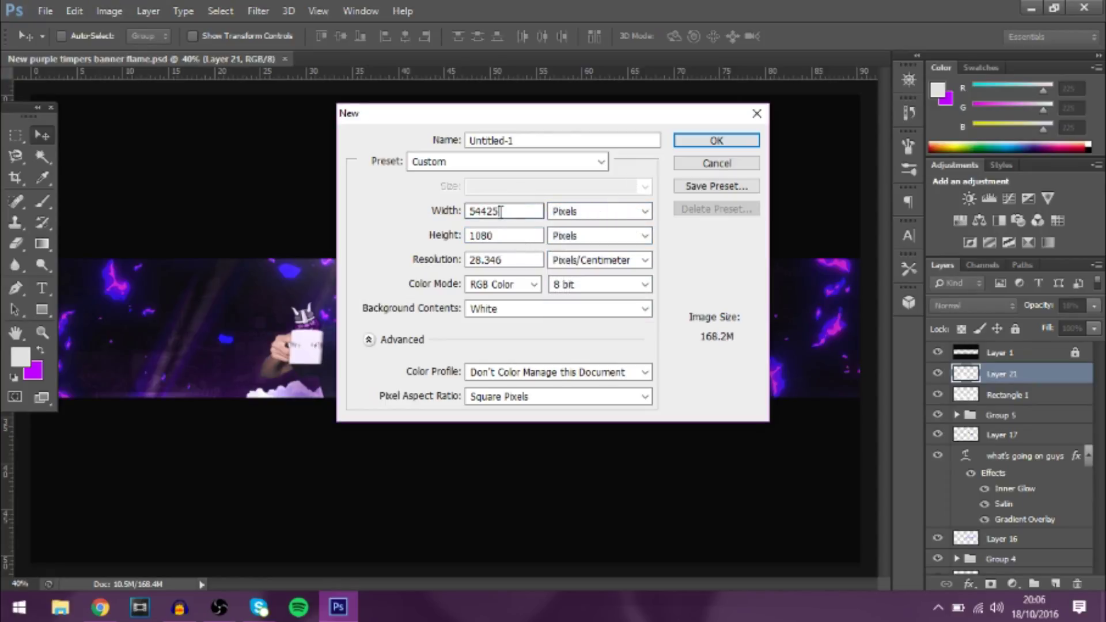
type("1920")
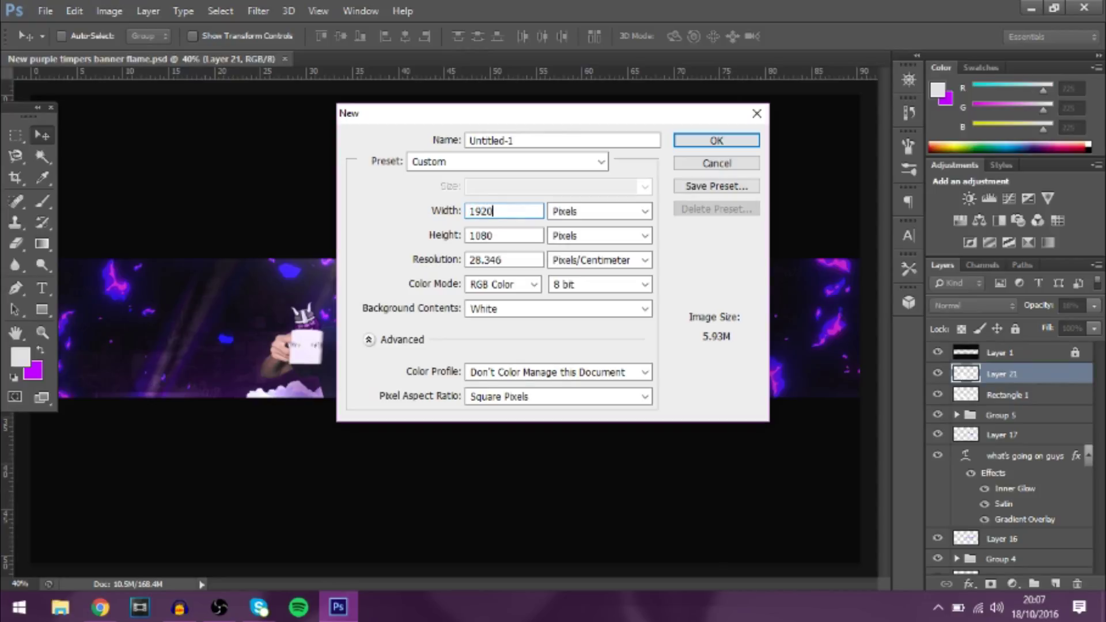
key("Return")
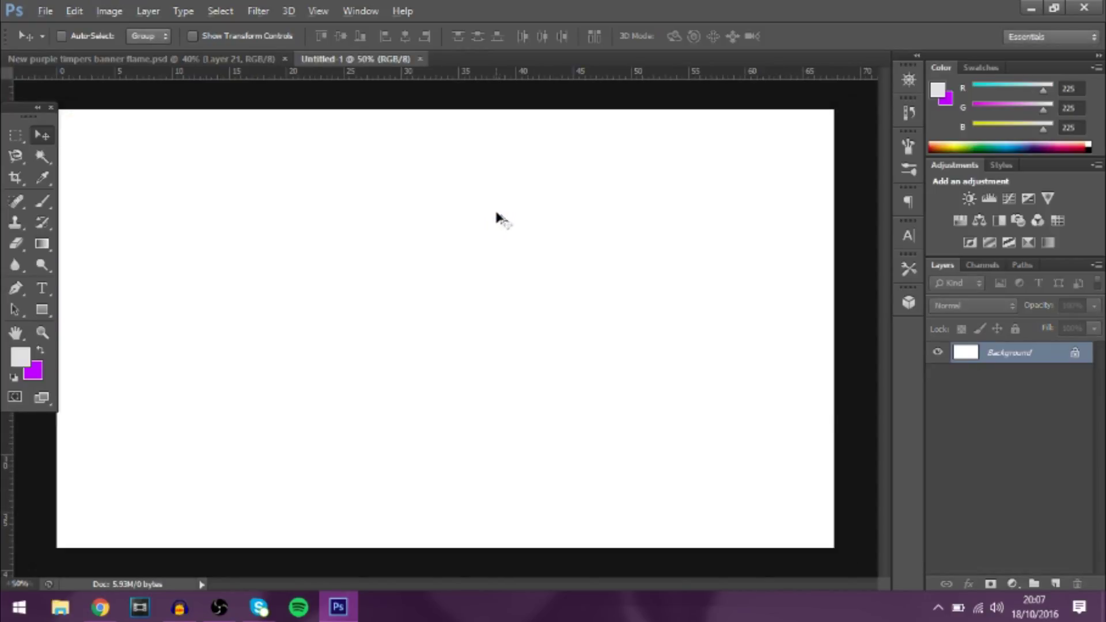
Set the foreground colour to near-black, RGB 12, 12, 12, and fill the Background layer with it
left_click(20, 358)
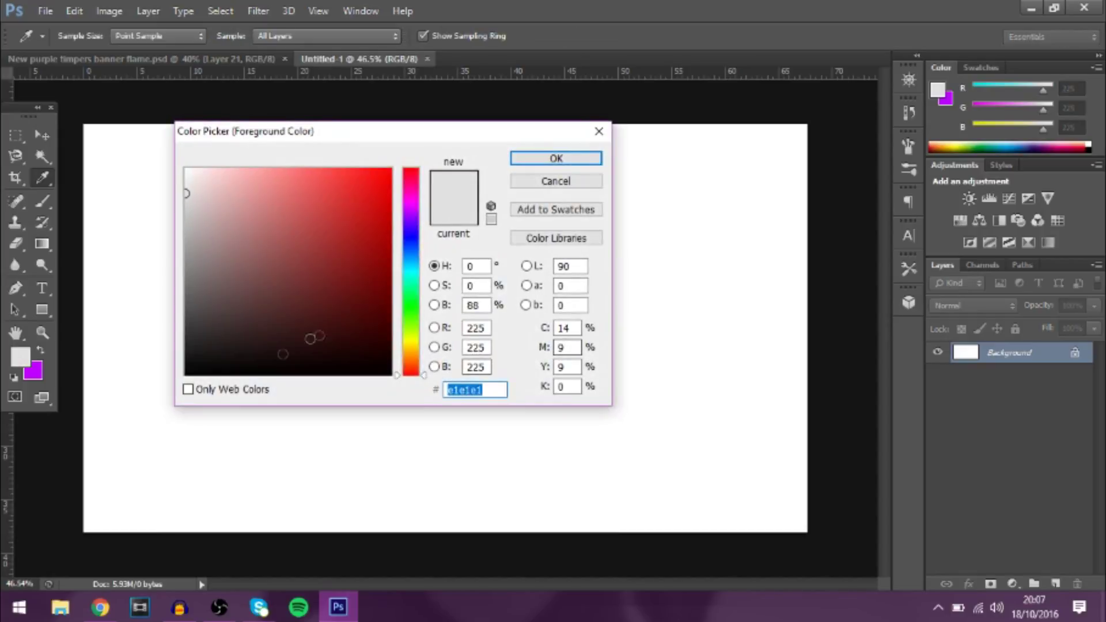
left_click_drag(311, 336, 160, 370)
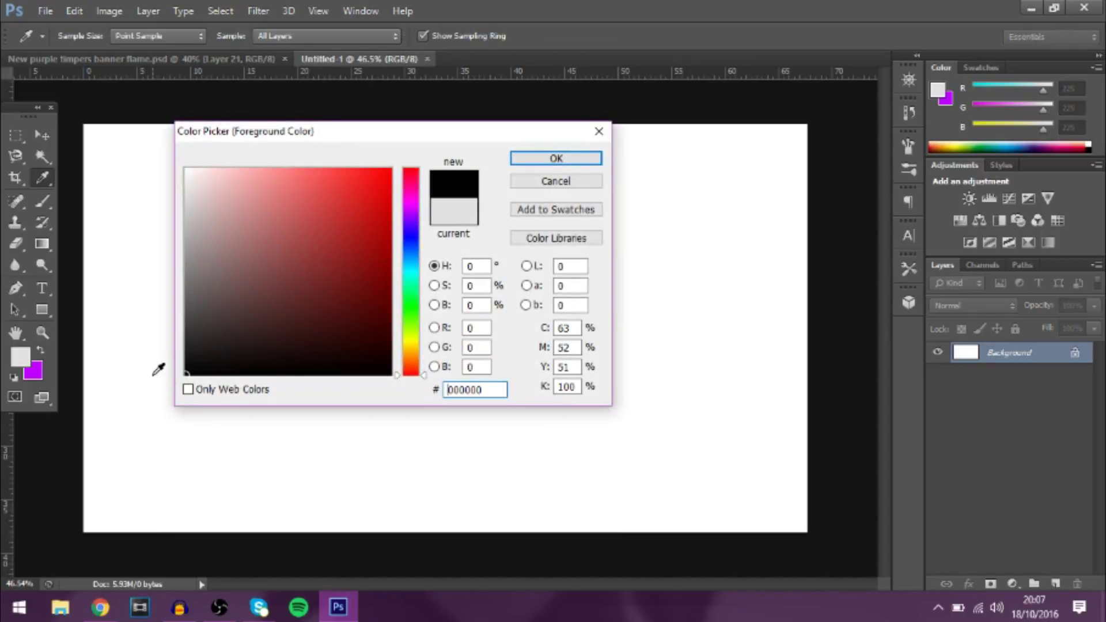
key("Up")
key("Up")
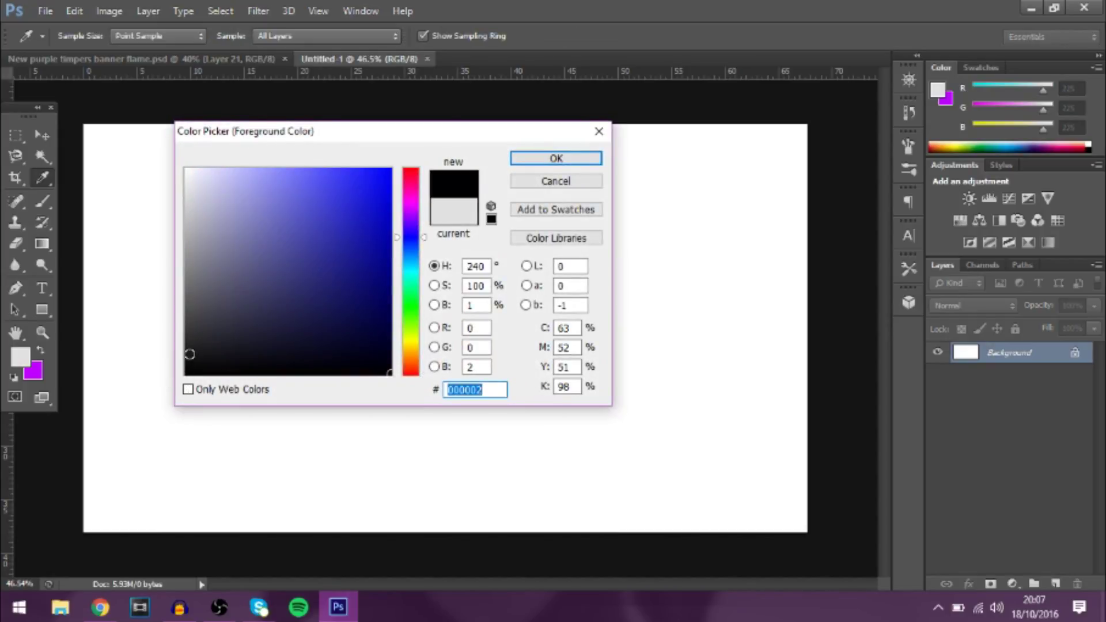
mouse_move(185, 352)
left_mouse_down()
mouse_move(159, 352)
mouse_move(159, 364)
left_mouse_up()
key("Return")
key("v")
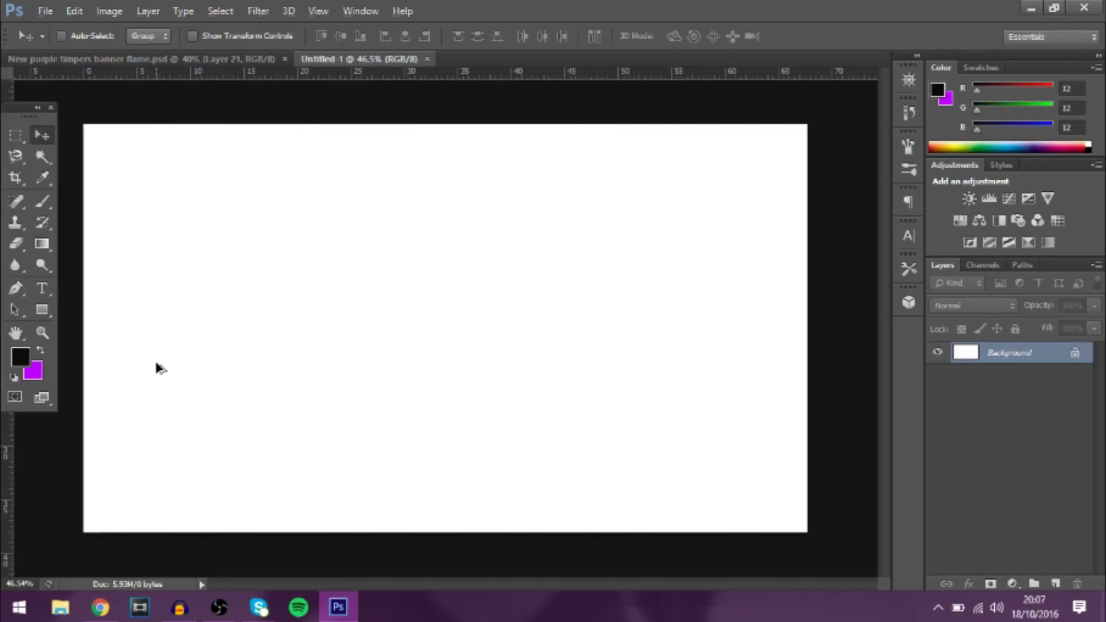
key("alt+BackSpace")
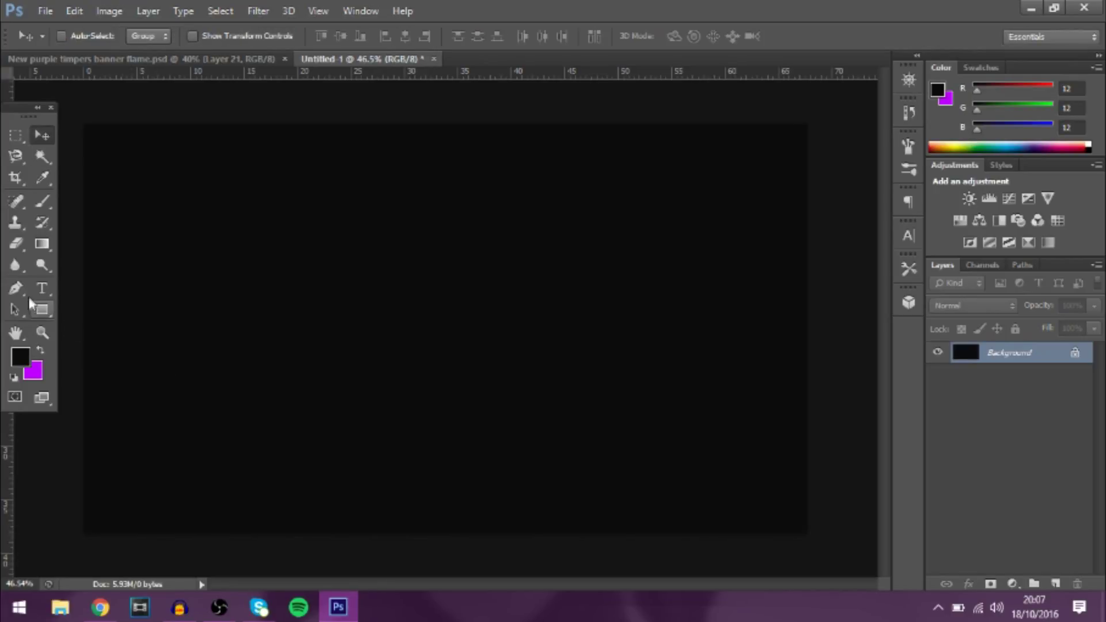
Draw the outer side, stepped corner, upper edge and far side of a blocky letter P as a Pen tool path on the canvas
left_click(42, 287)
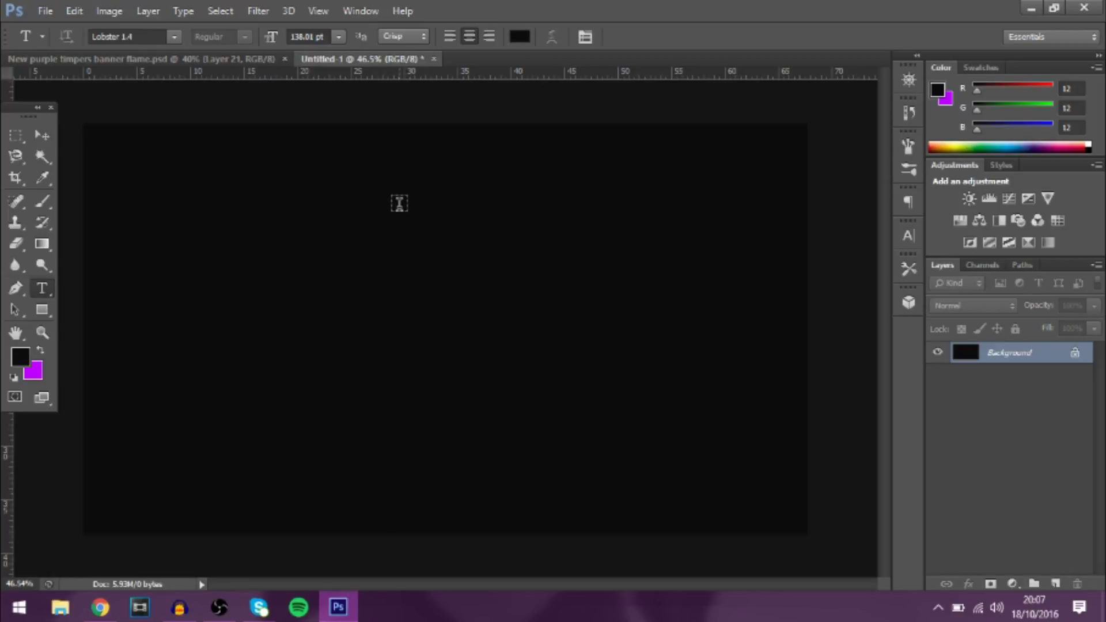
left_click(19, 288)
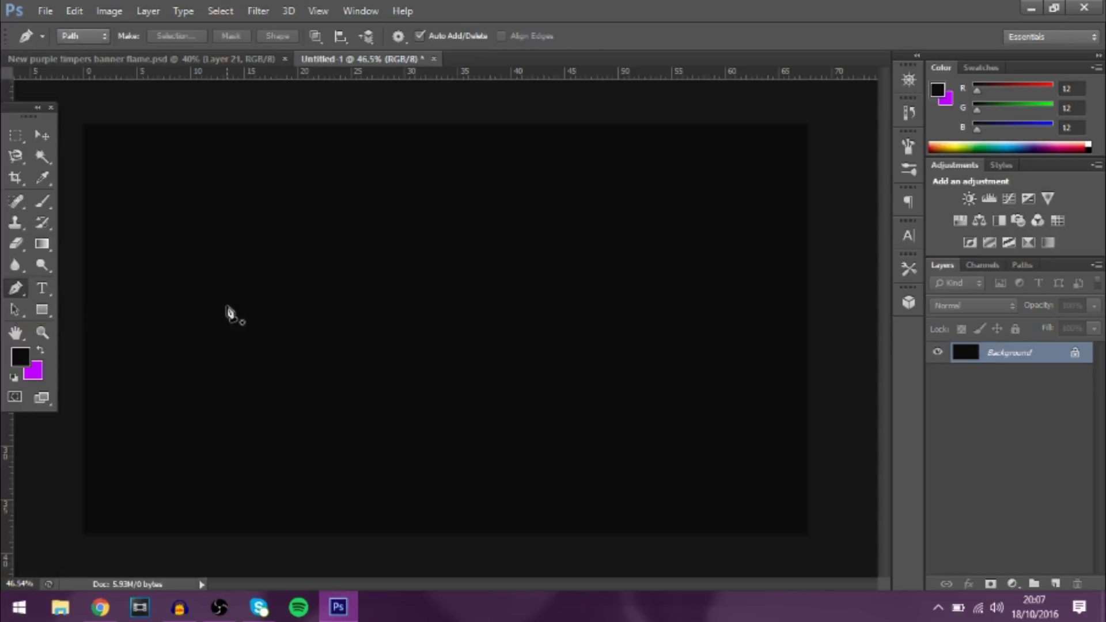
left_click(276, 417)
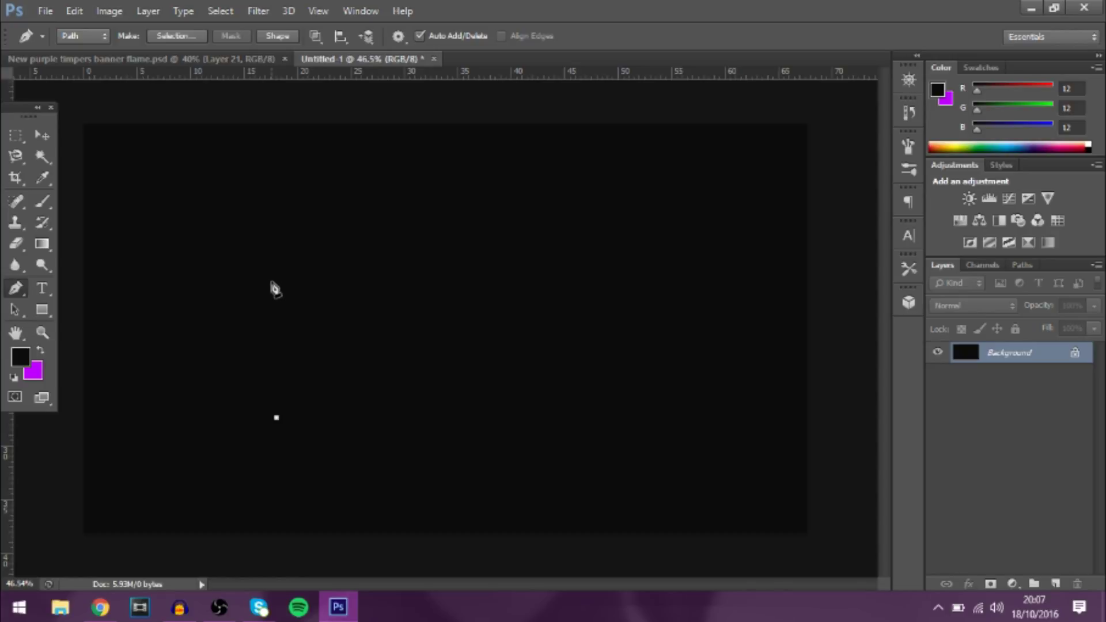
left_click(276, 284)
left_click(290, 268)
left_click(369, 268)
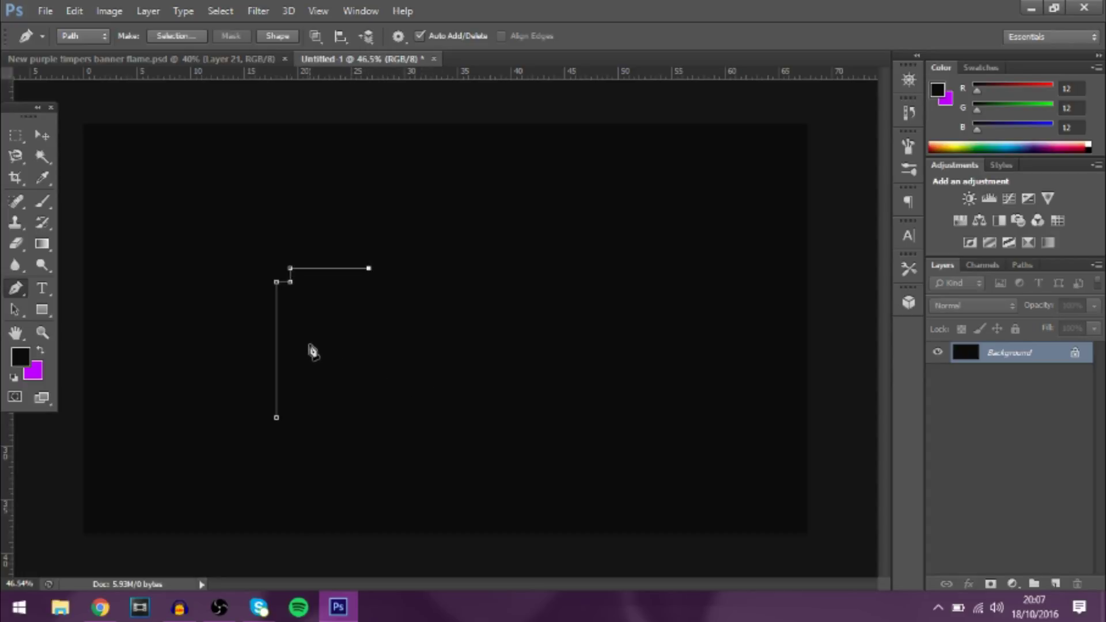
left_click(368, 343)
Place a vertical guide at the P's stepped inner corner and close the path along it down to the stem's base
left_click_drag(9, 458, 291, 414)
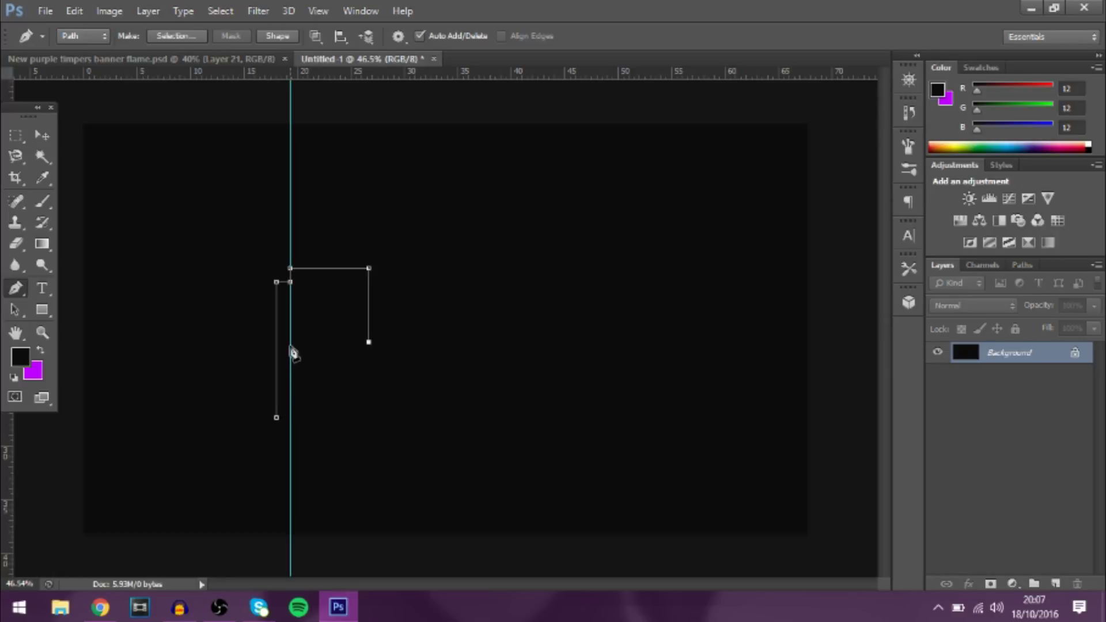
left_click(291, 342)
left_click(291, 418)
left_click(277, 418)
right_click(335, 352)
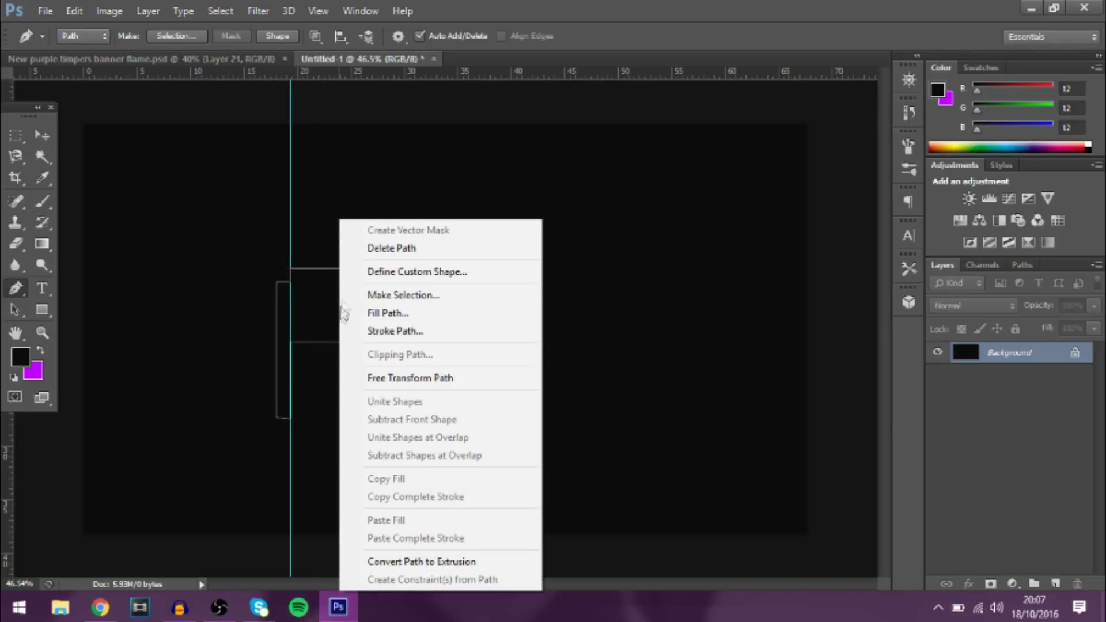
key("Escape")
key("ctrl+h")
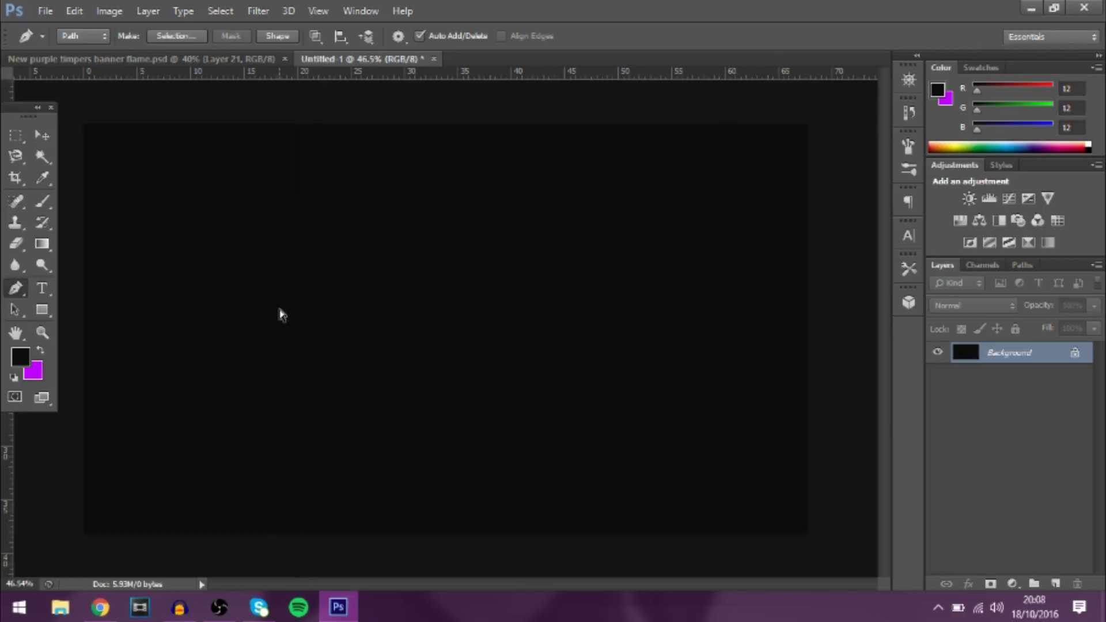
key("ctrl+h")
Fill the P-shaped path with a solid purple colour in Normal mode at 100% opacity, and hide the guides
right_click(299, 294)
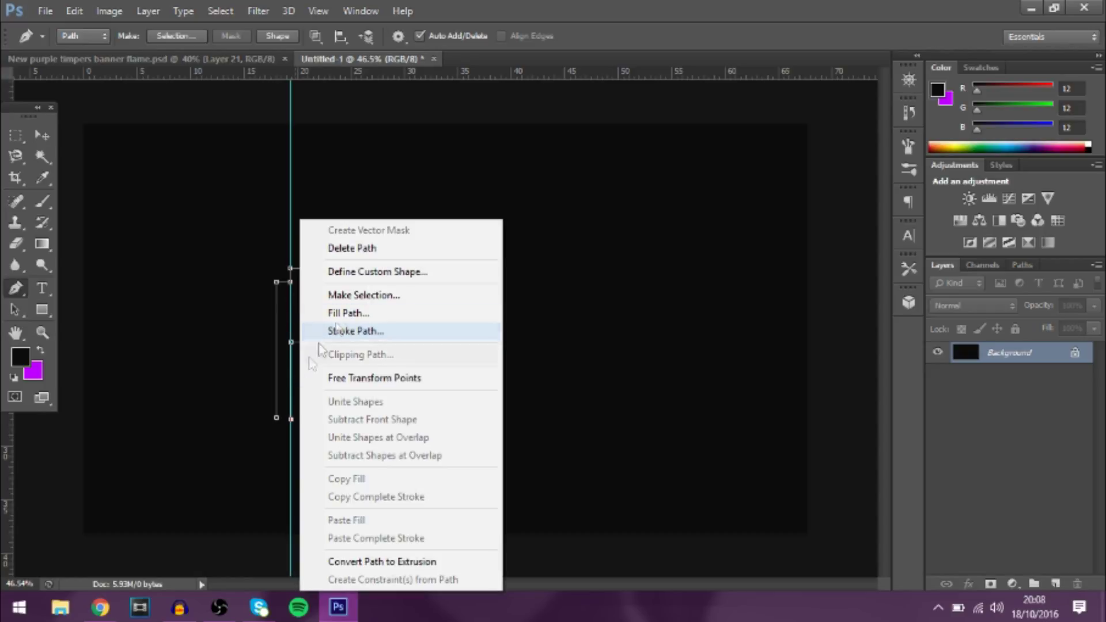
left_click(344, 313)
left_click(291, 167)
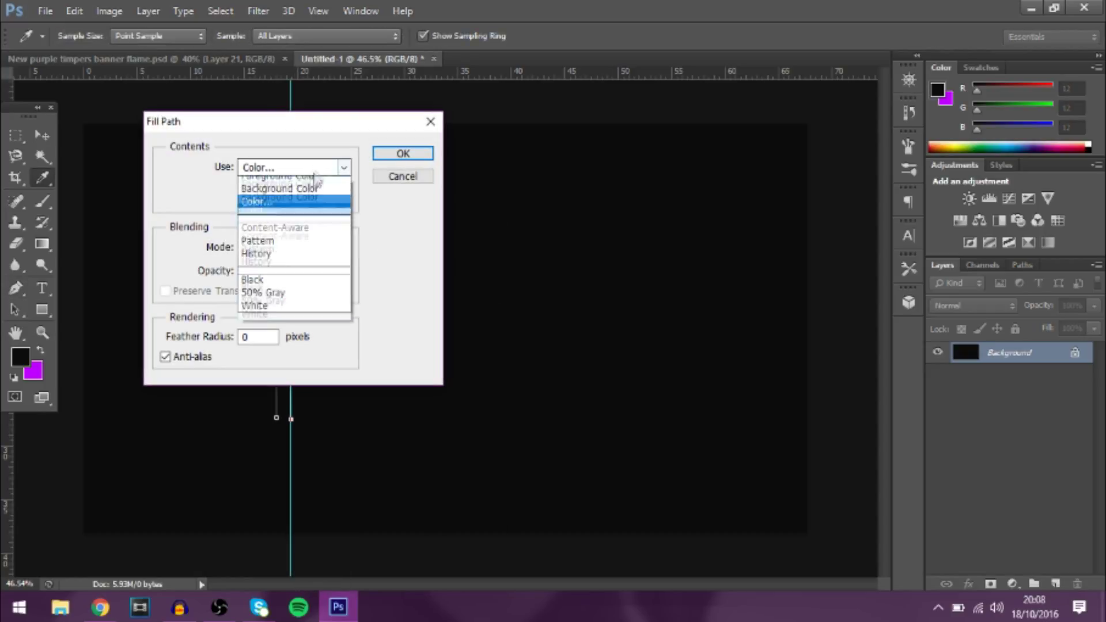
left_click(285, 211)
key("Return")
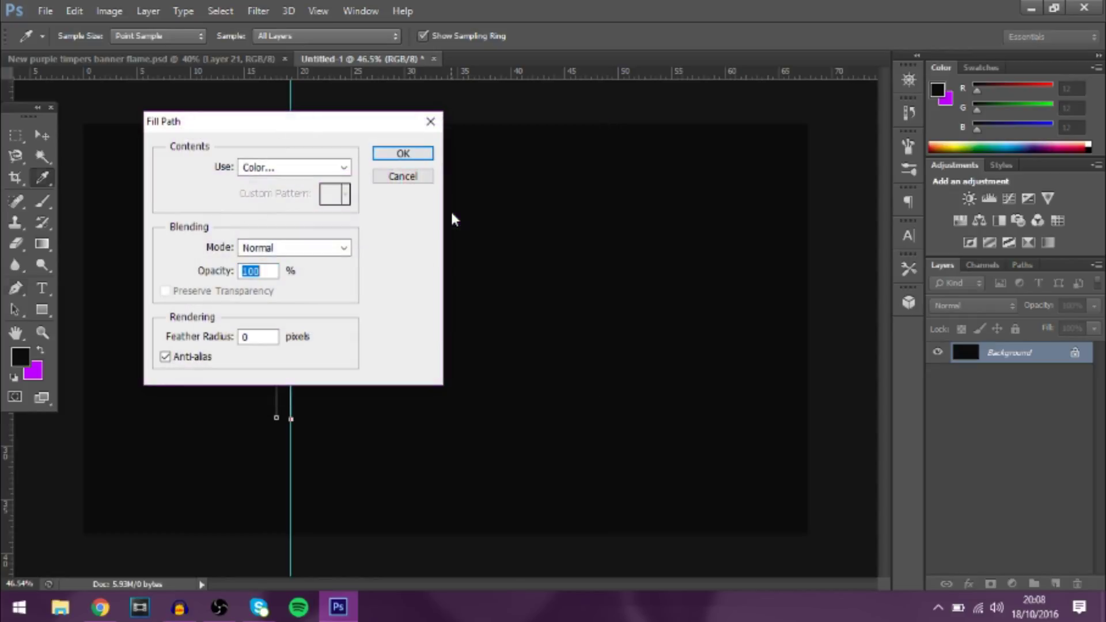
key("Return")
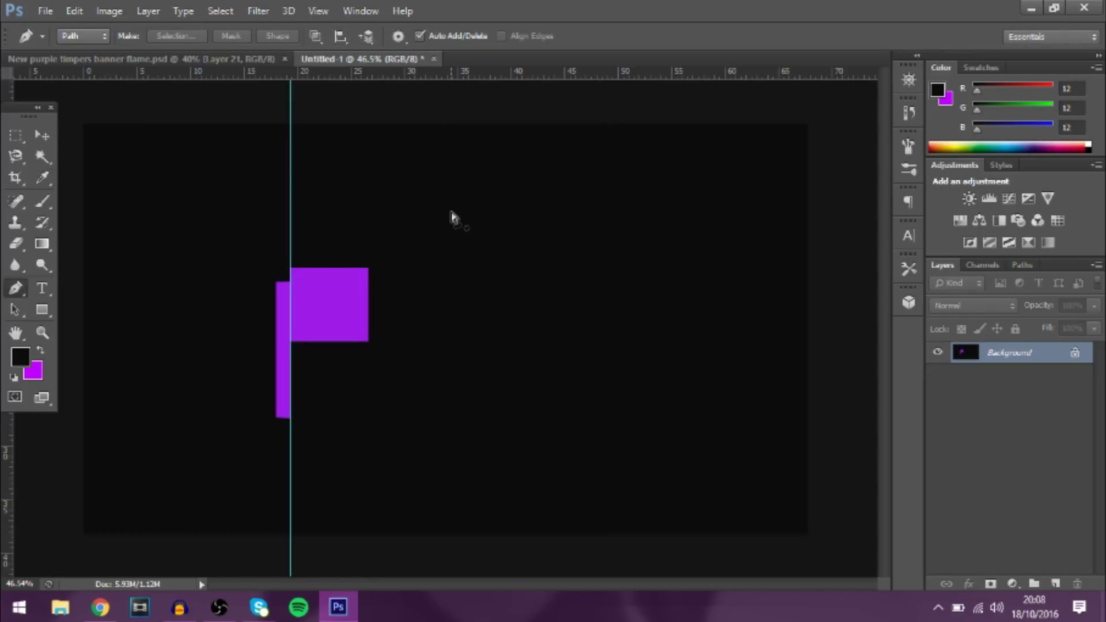
key("ctrl+h")
left_click(42, 135)
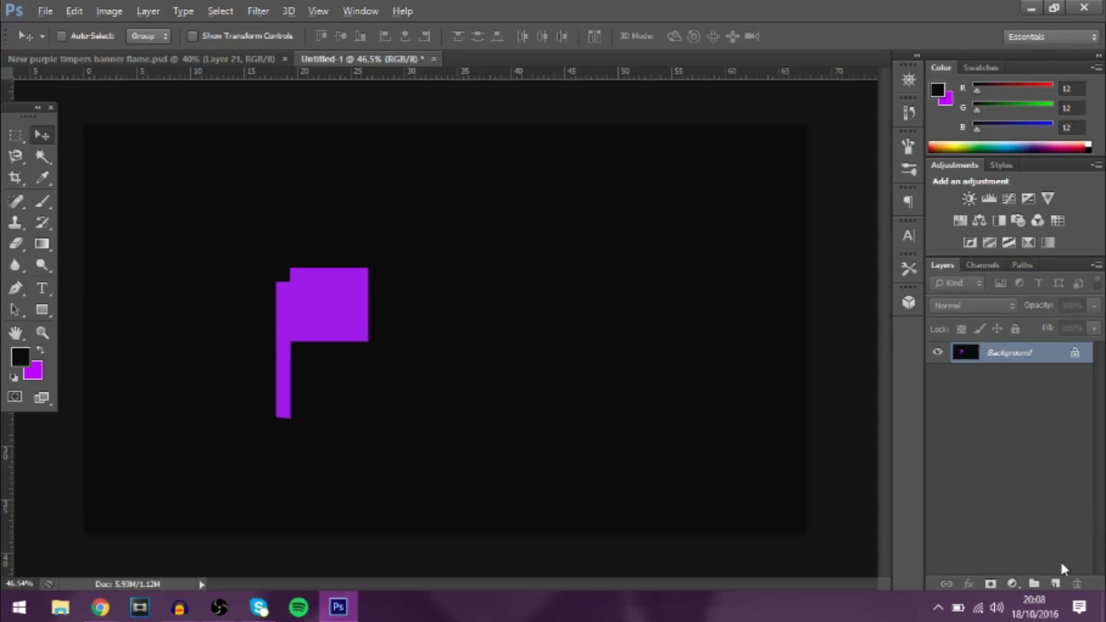
Undo the purple P and its whole pen path and guide, back to the plain near-black canvas
key("ctrl+z")
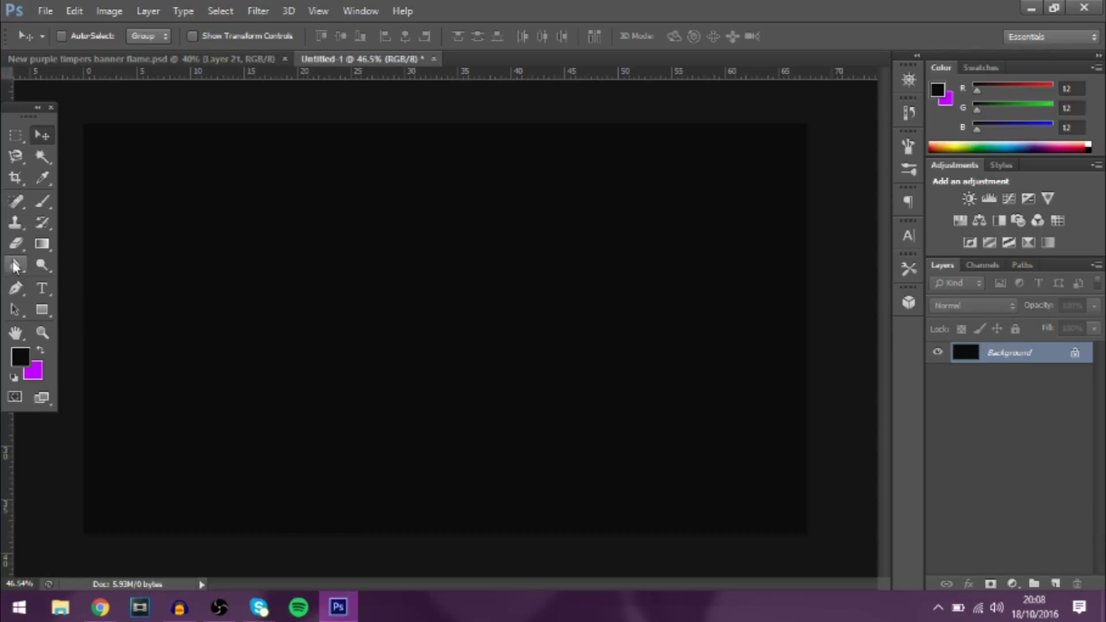
key("ctrl+h")
key("ctrl+alt+z")
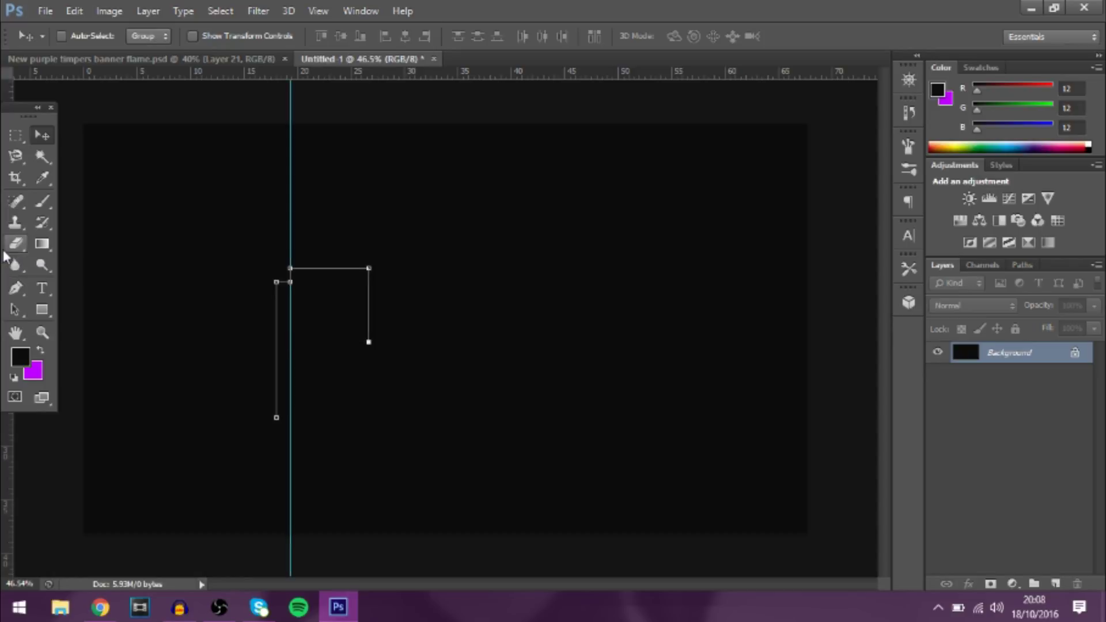
key("ctrl+alt+z")
key("ctrl+alt+z")
key("ctrl+alt+z")
key("ctrl+alt+z")
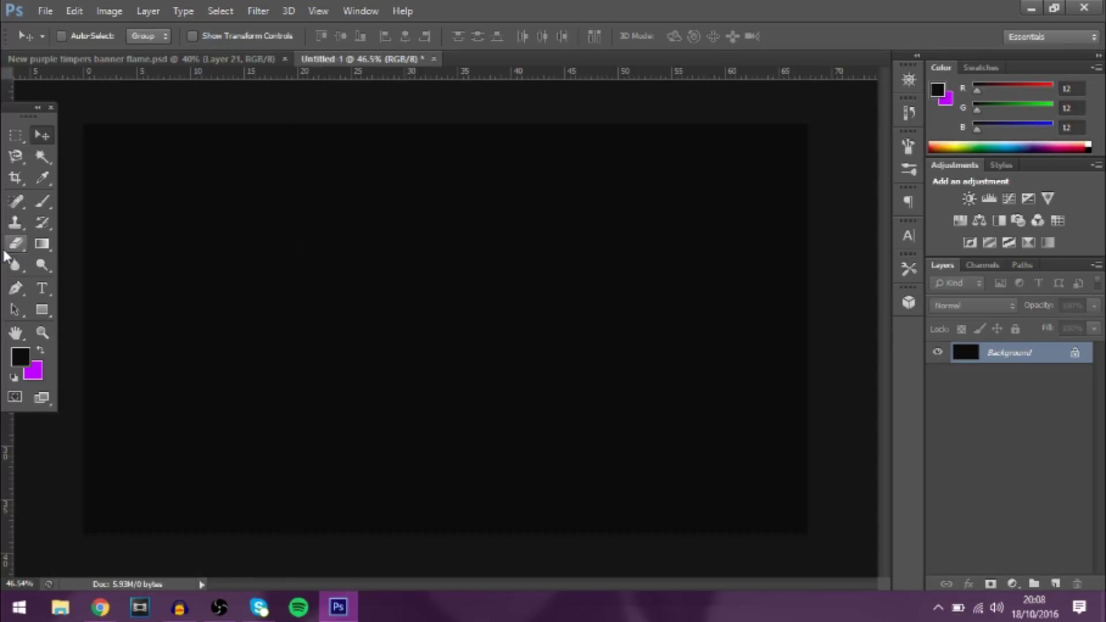
Start a text layer on the canvas and set its font to 1 pixel u
left_click(41, 288)
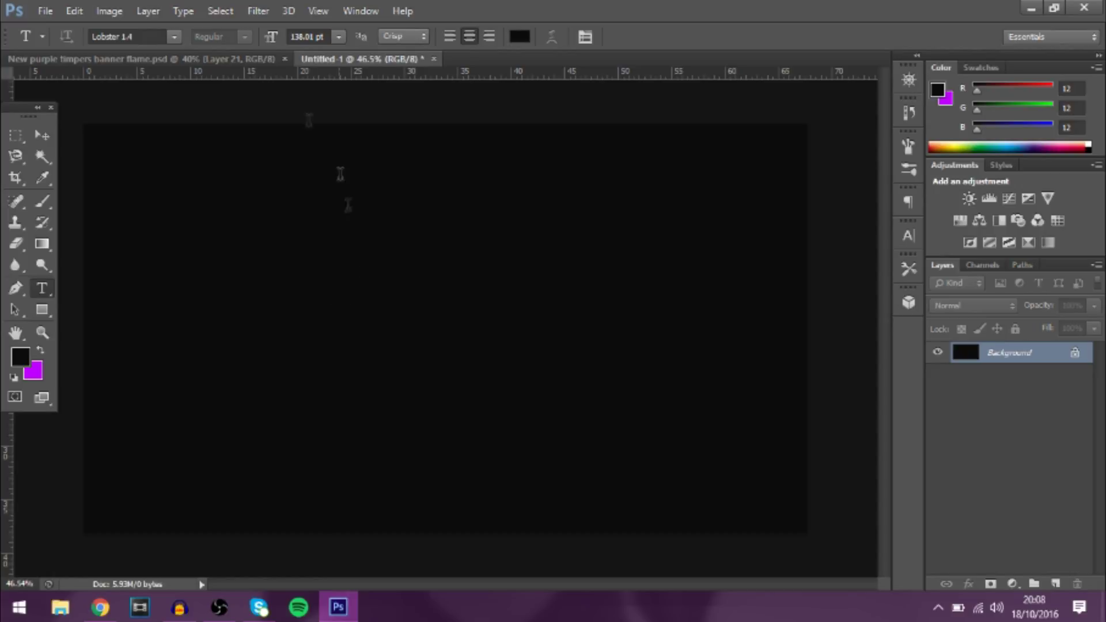
left_click(339, 292)
left_click(176, 40)
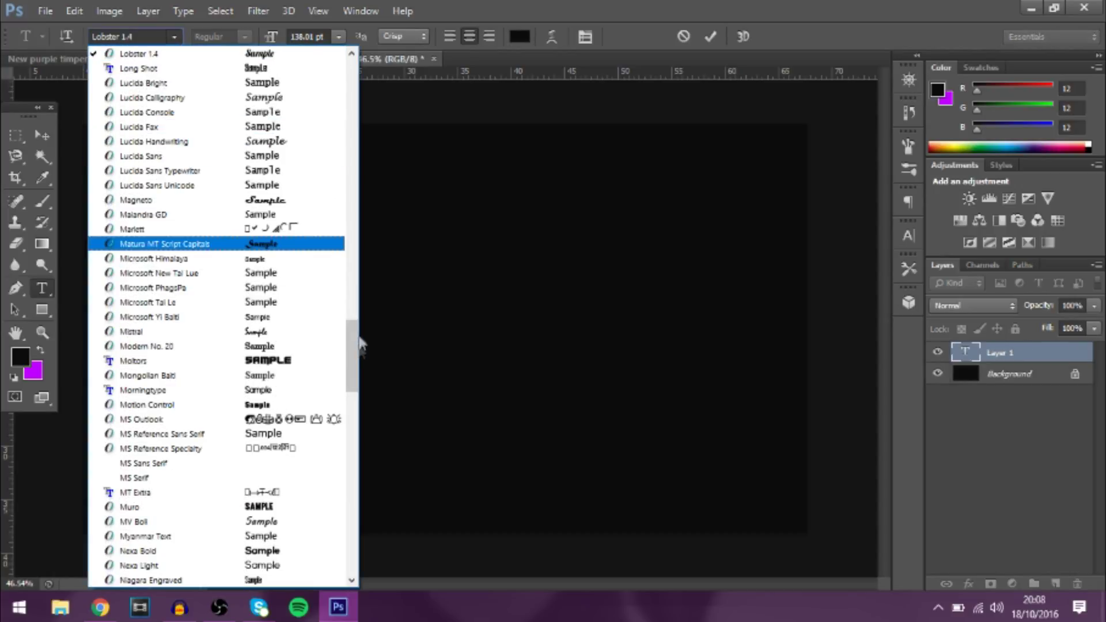
scroll(359, 340, "up", 2)
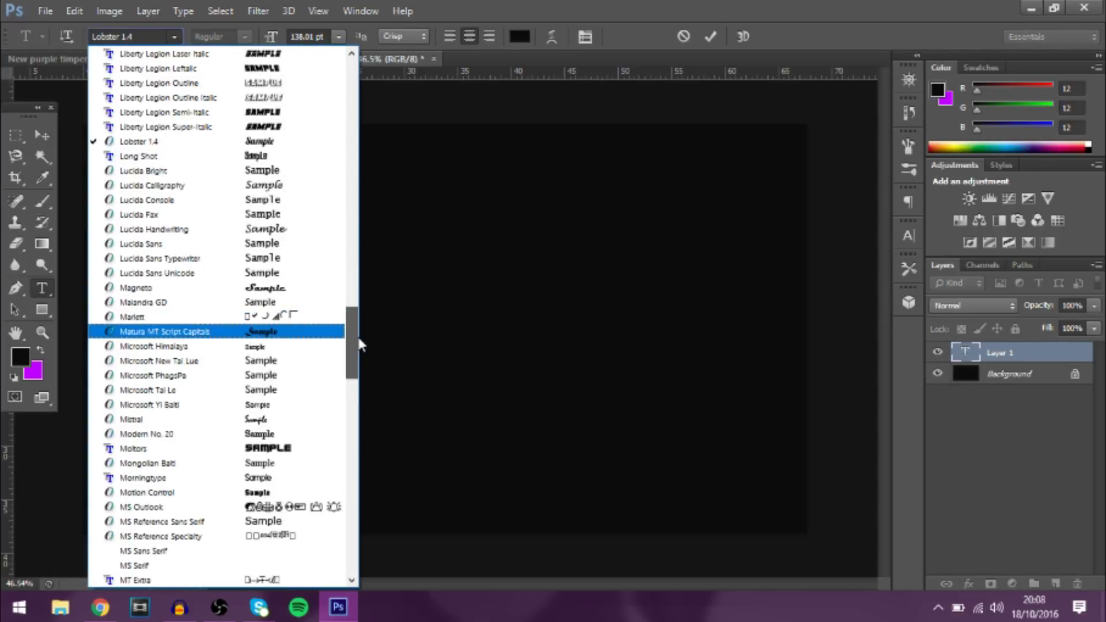
scroll(358, 328, "up", 4)
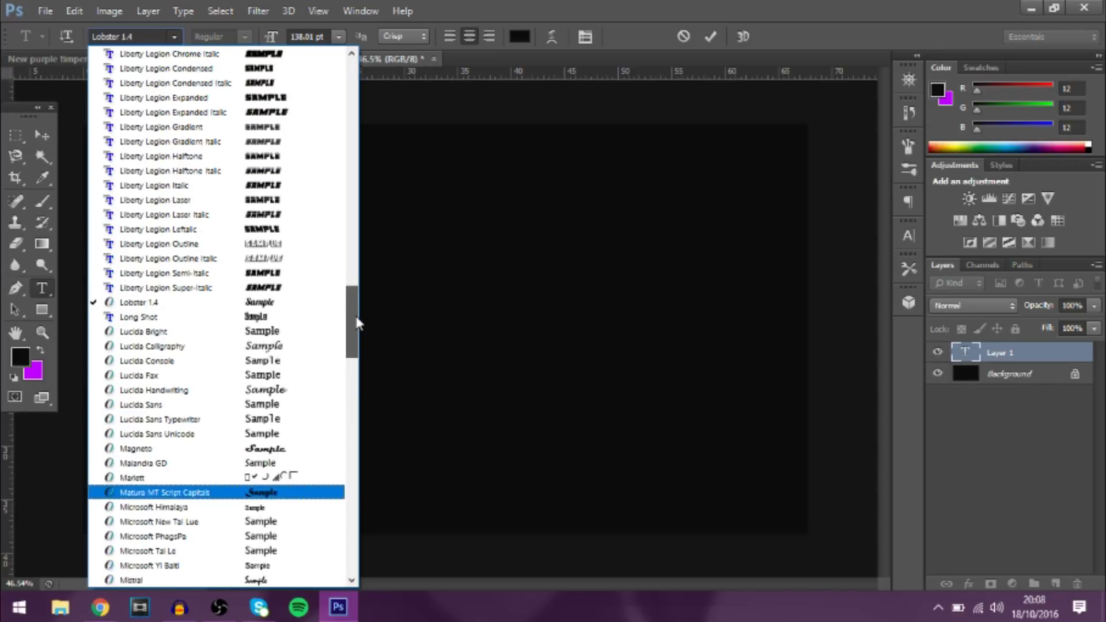
left_click_drag(357, 317, 361, 270)
left_click(283, 200)
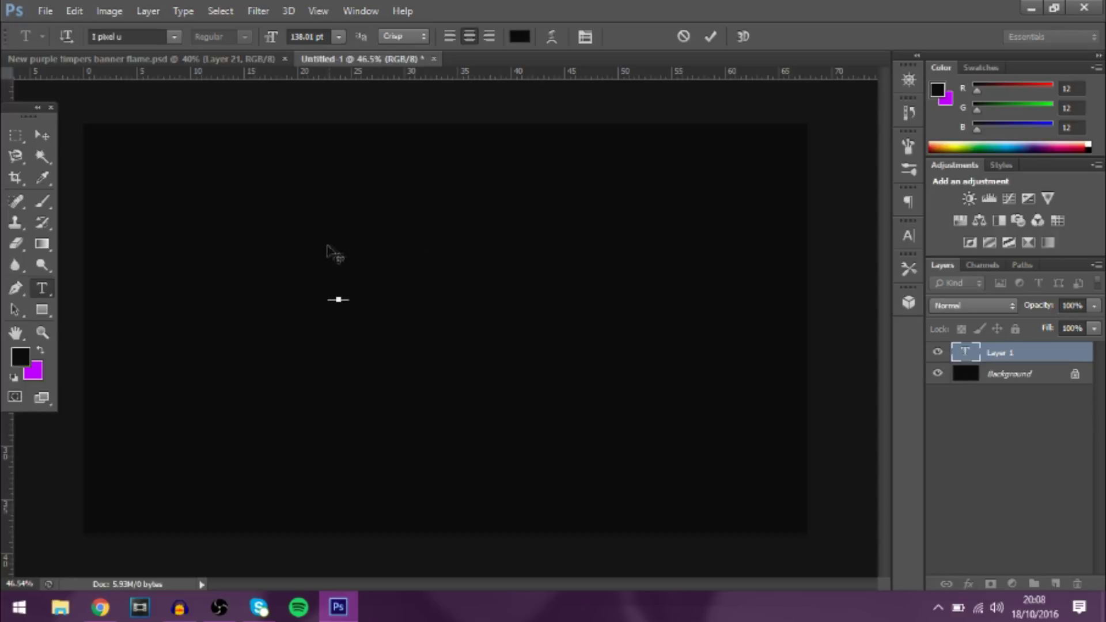
Set the text colour to purple, hex 8707ea
double_click(346, 277)
left_click(526, 39)
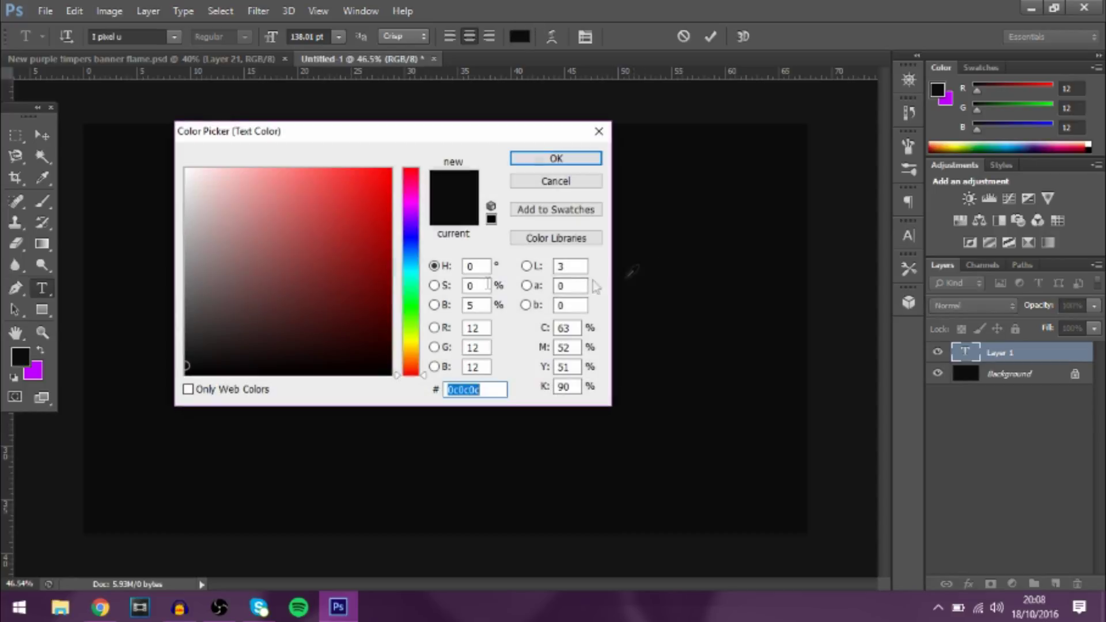
left_click(410, 217)
left_click(385, 184)
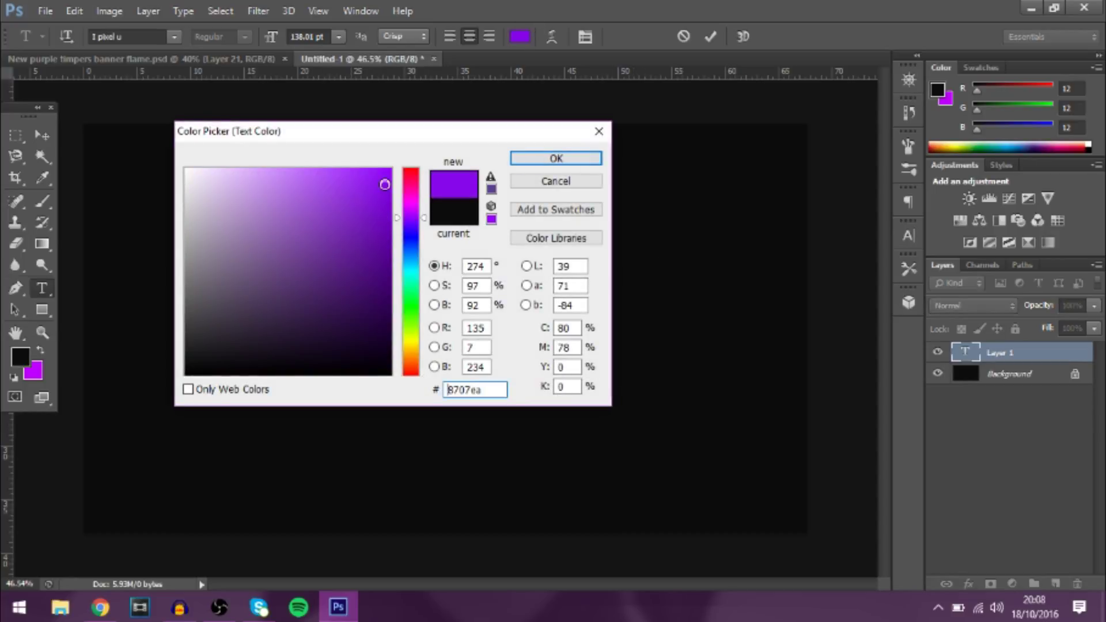
key("Return")
Enlarge the letter T to 468.01 pt and move it slightly down the canvas
left_click_drag(270, 36, 406, 36)
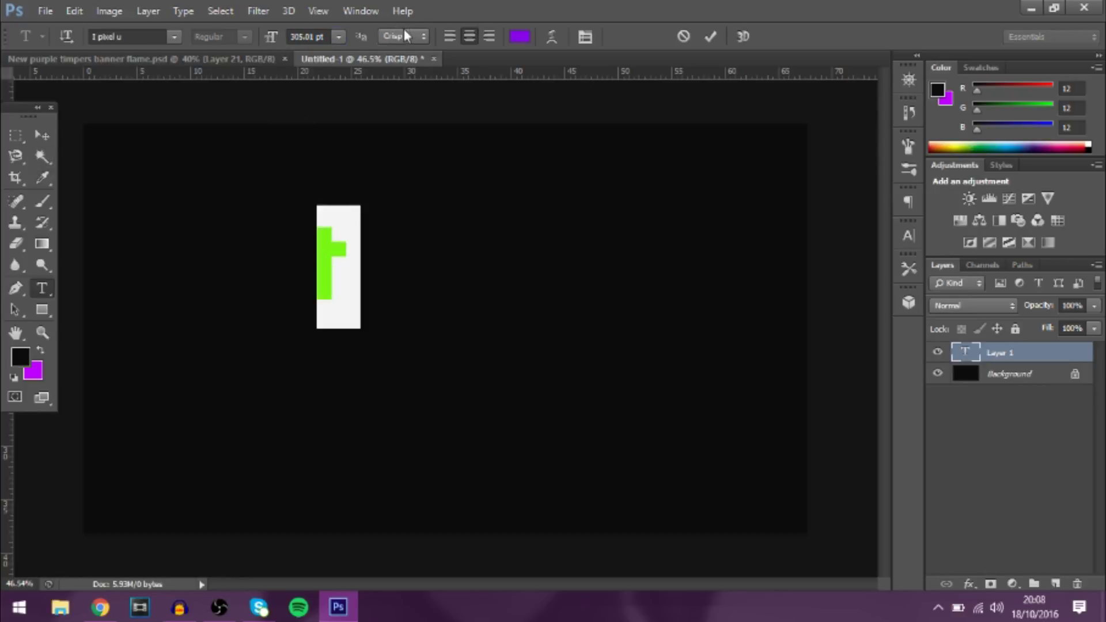
left_click(39, 133)
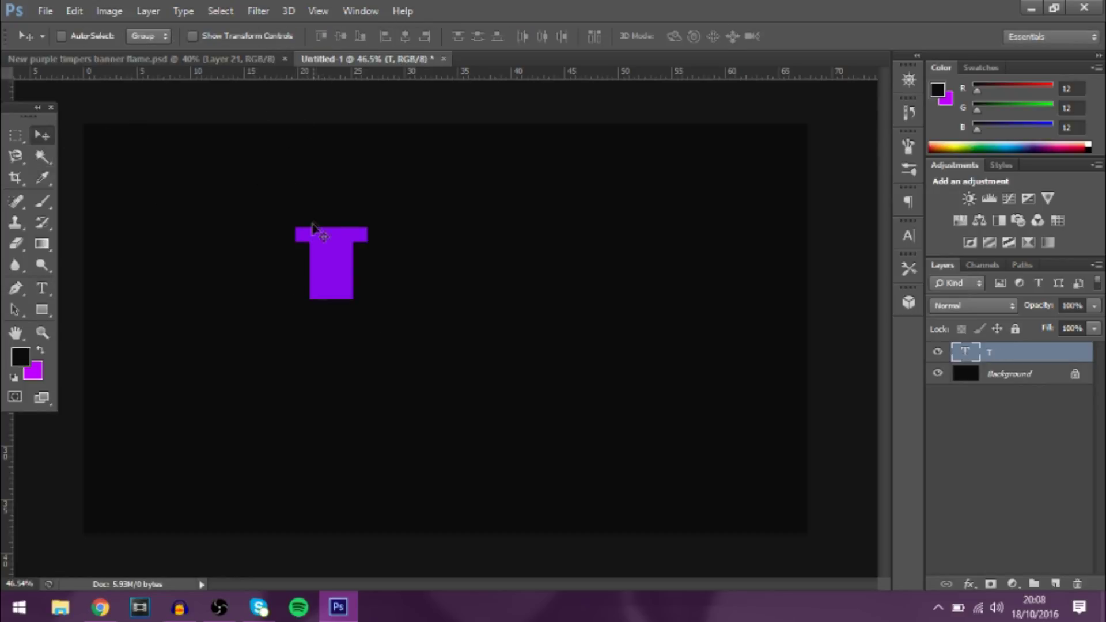
left_click_drag(311, 230, 324, 290)
double_click(956, 353)
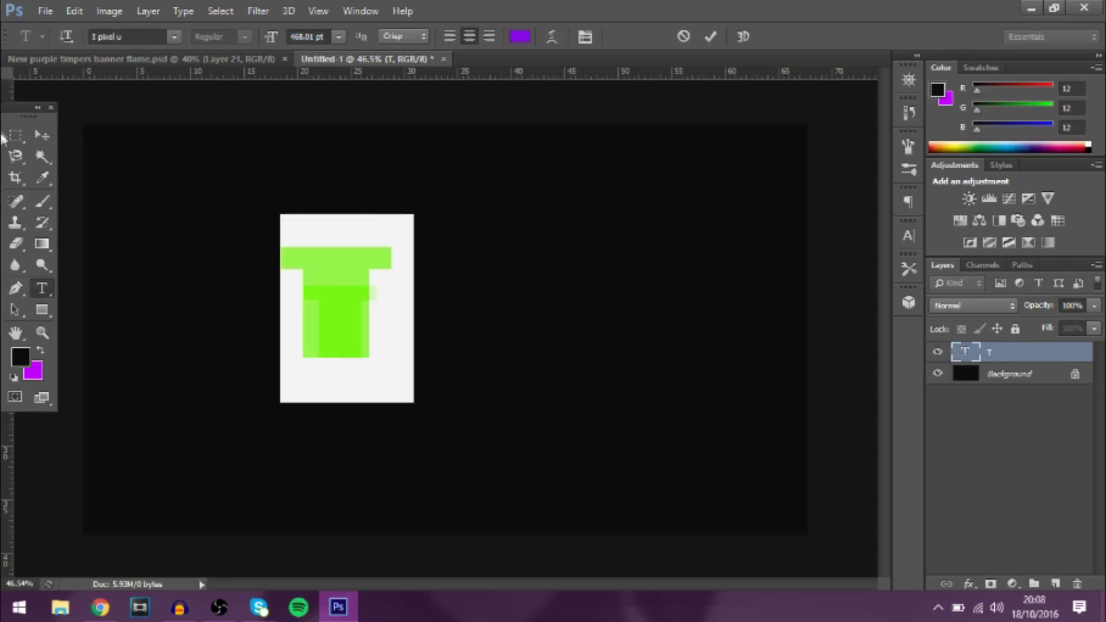
left_click(39, 135)
Rasterize the T's type layer and delete its left part with a rectangular selection
right_click(1011, 345)
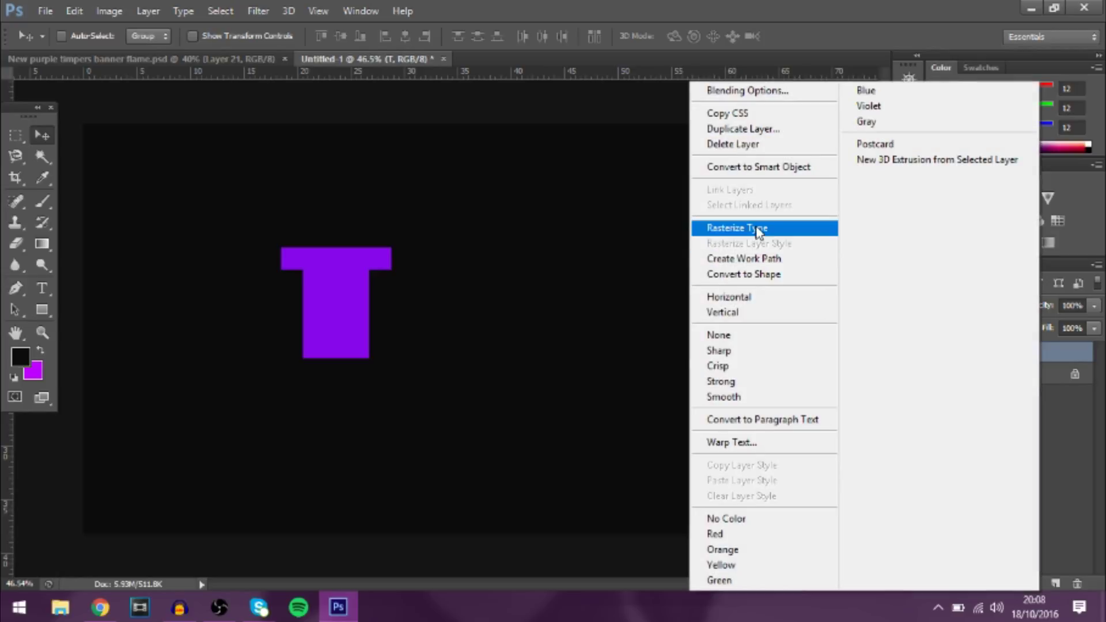
left_click(817, 230)
left_click(16, 288)
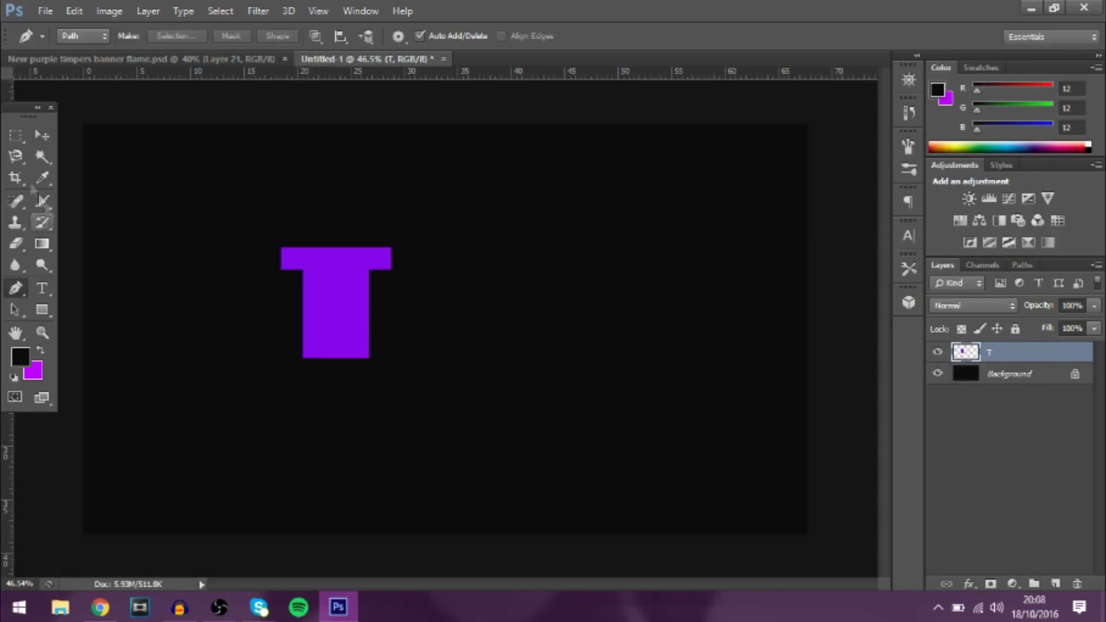
left_click(16, 135)
left_click_drag(214, 192, 331, 431)
key("Delete")
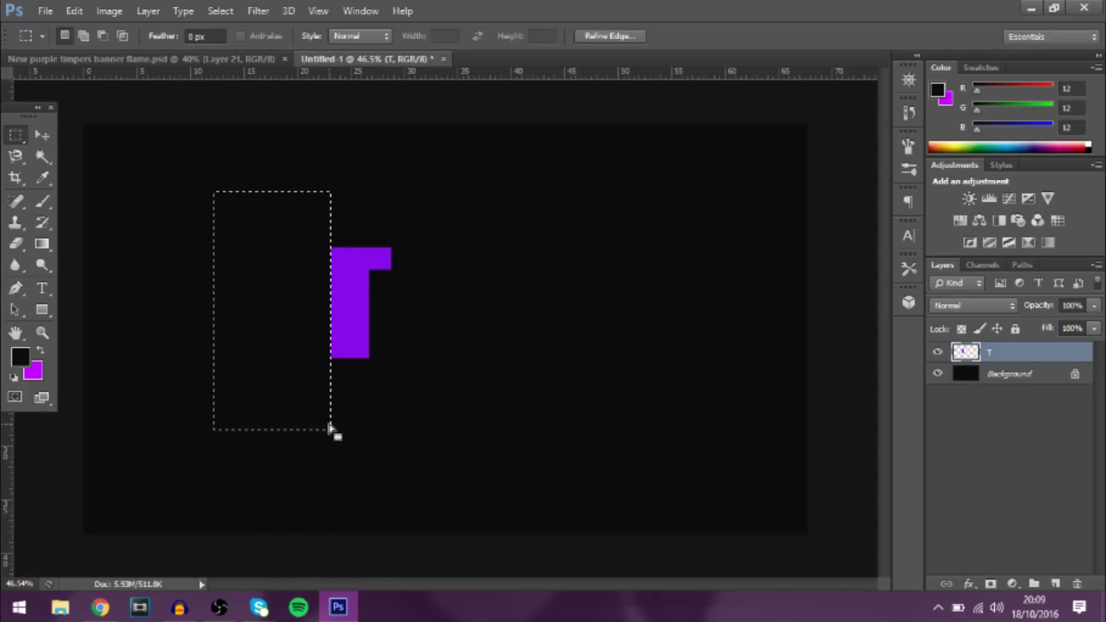
key("ctrl+d")
left_click(42, 134)
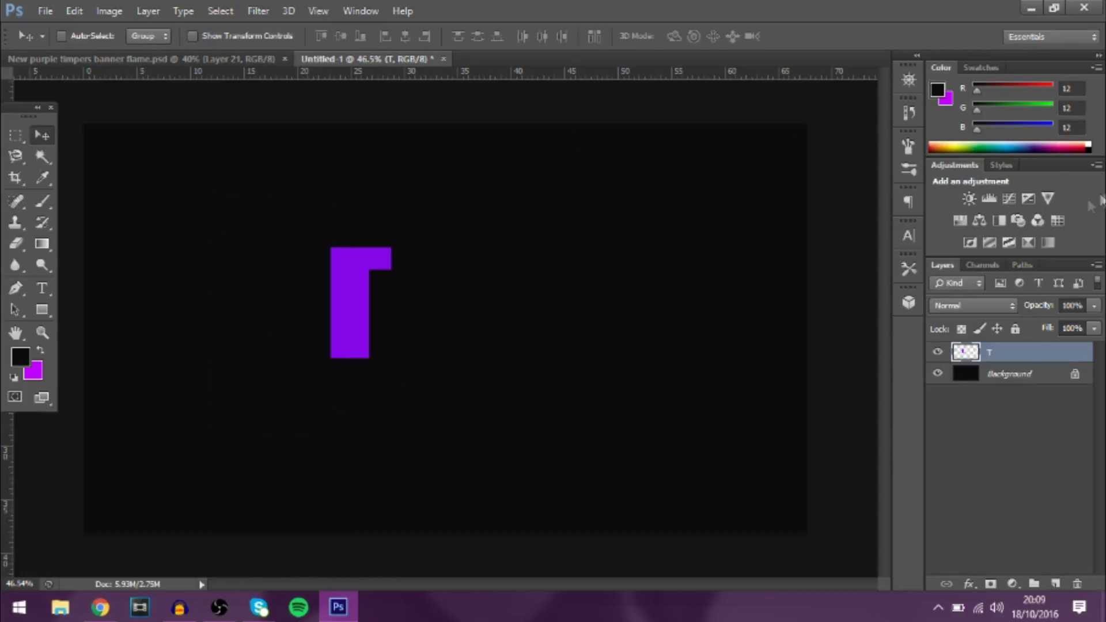
Trim a further narrow strip off the left side of the T's stem and clear the selection
key("m")
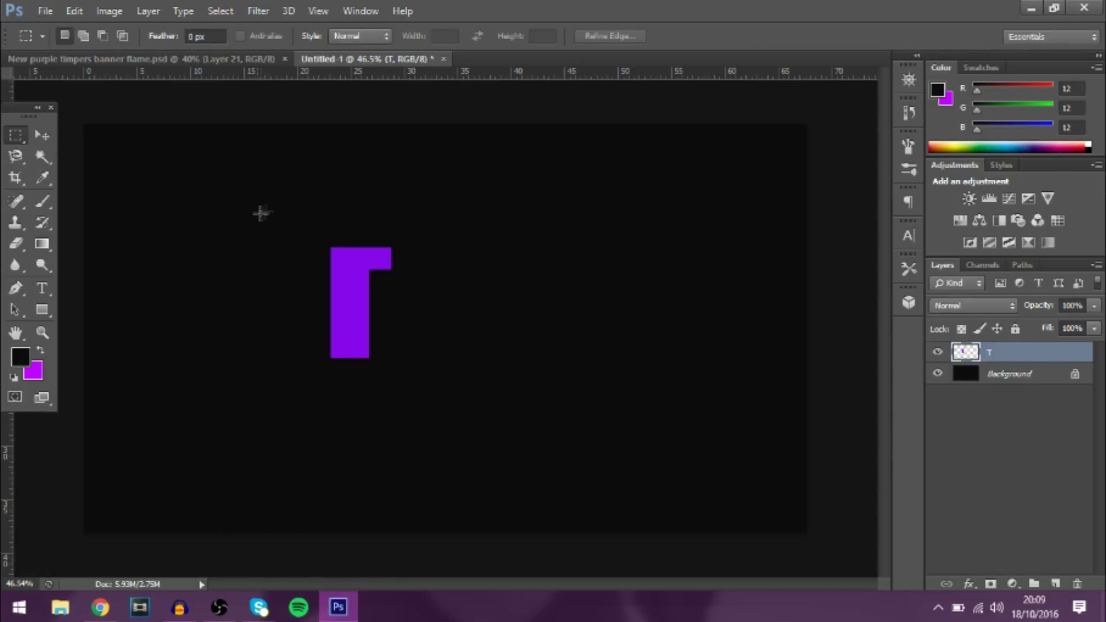
left_click_drag(268, 211, 345, 424)
key("Delete")
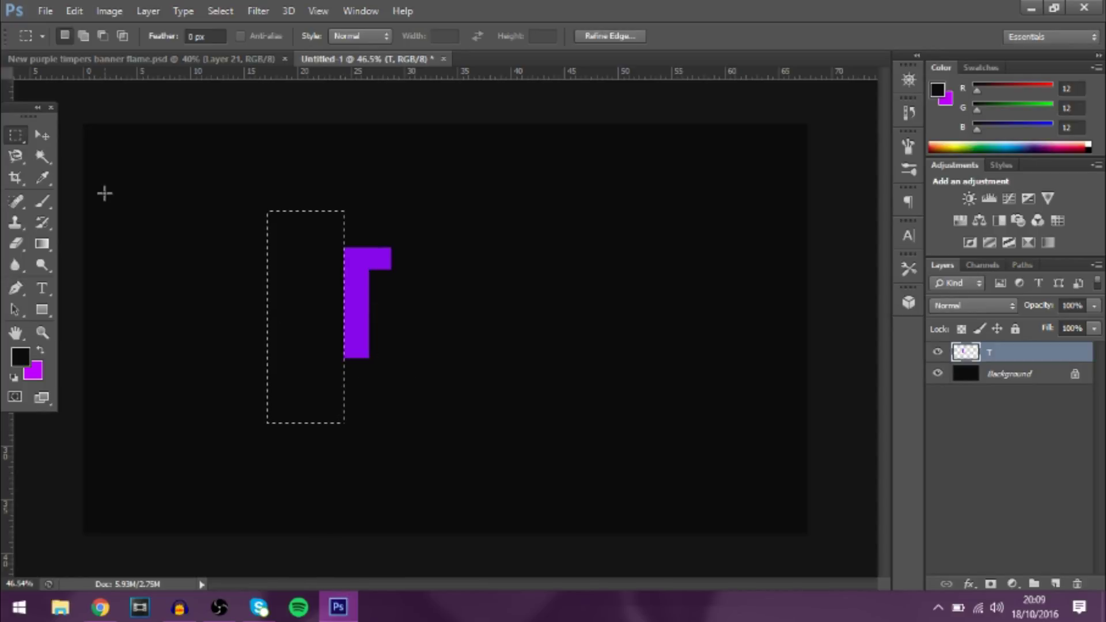
key("ctrl+d")
Duplicate the half T, flip the copy horizontally and place it against the original's left side to complete a narrower T
key("ctrl+j")
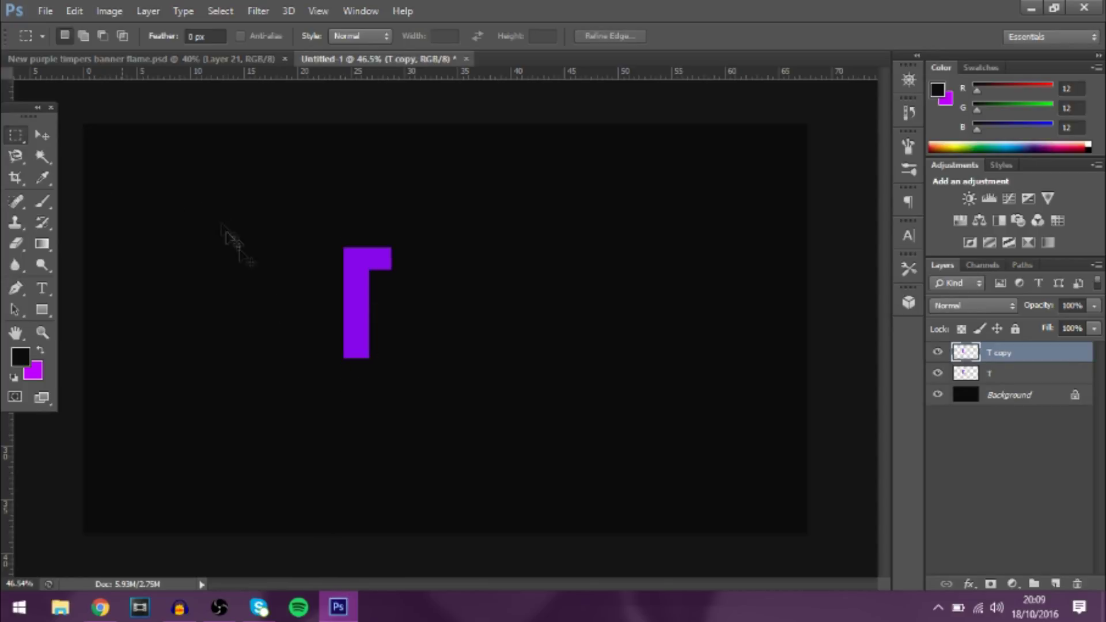
key("ctrl+t")
right_click(316, 287)
left_click(371, 527)
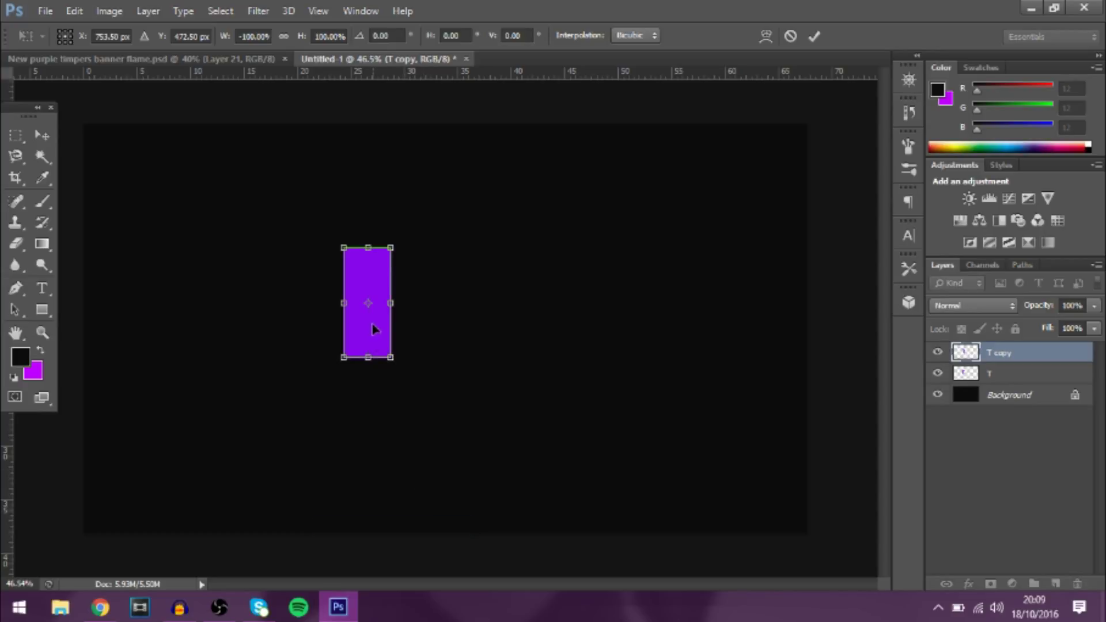
left_click_drag(373, 330, 333, 333)
key("Return")
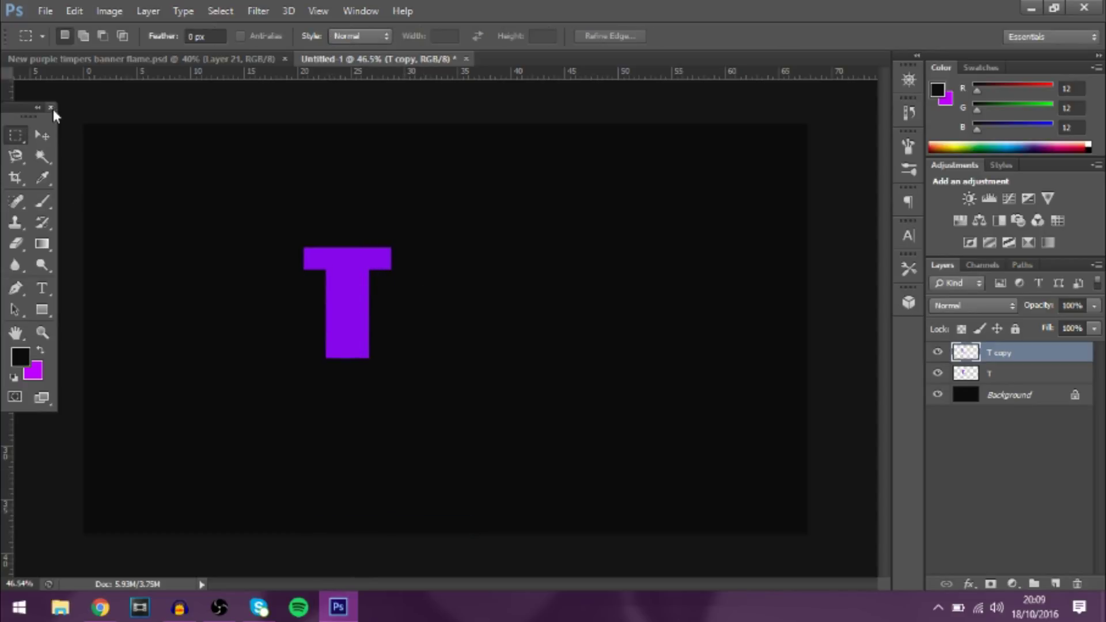
Merge the two T halves into a single layer
left_click(40, 131)
scroll(259, 389, "up", 5)
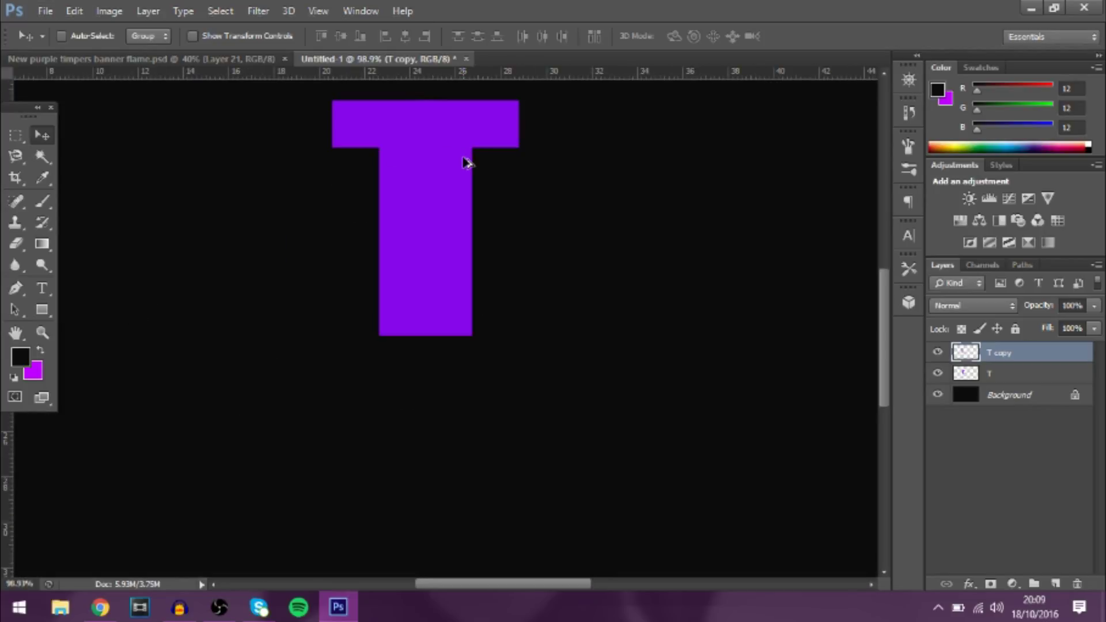
scroll(463, 164, "down", 4)
scroll(460, 163, "up", 1)
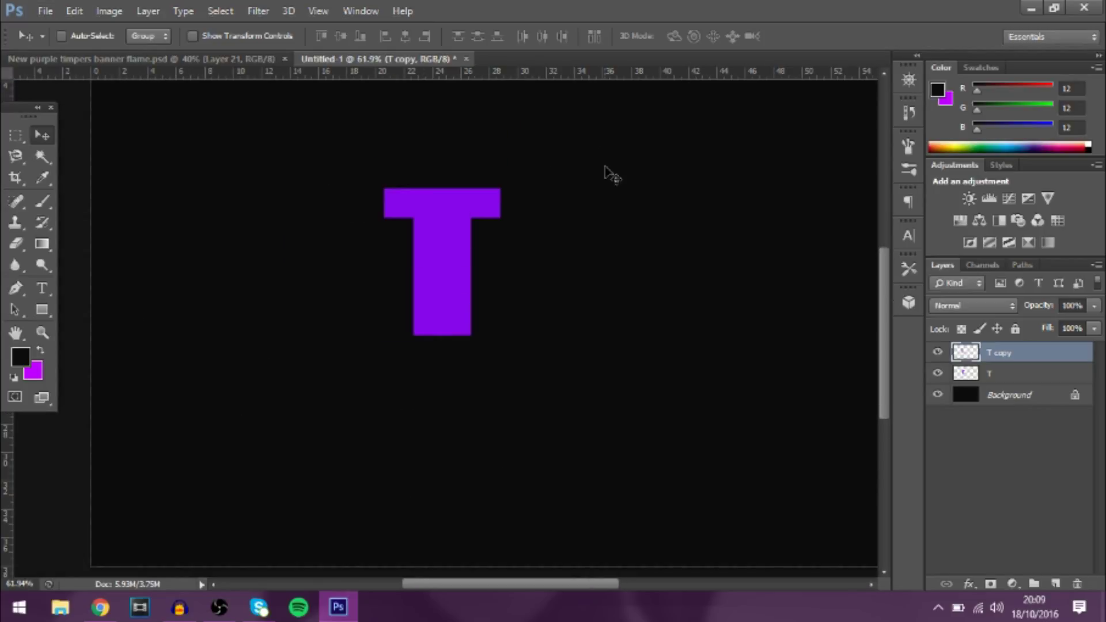
left_click(1048, 375, "shift")
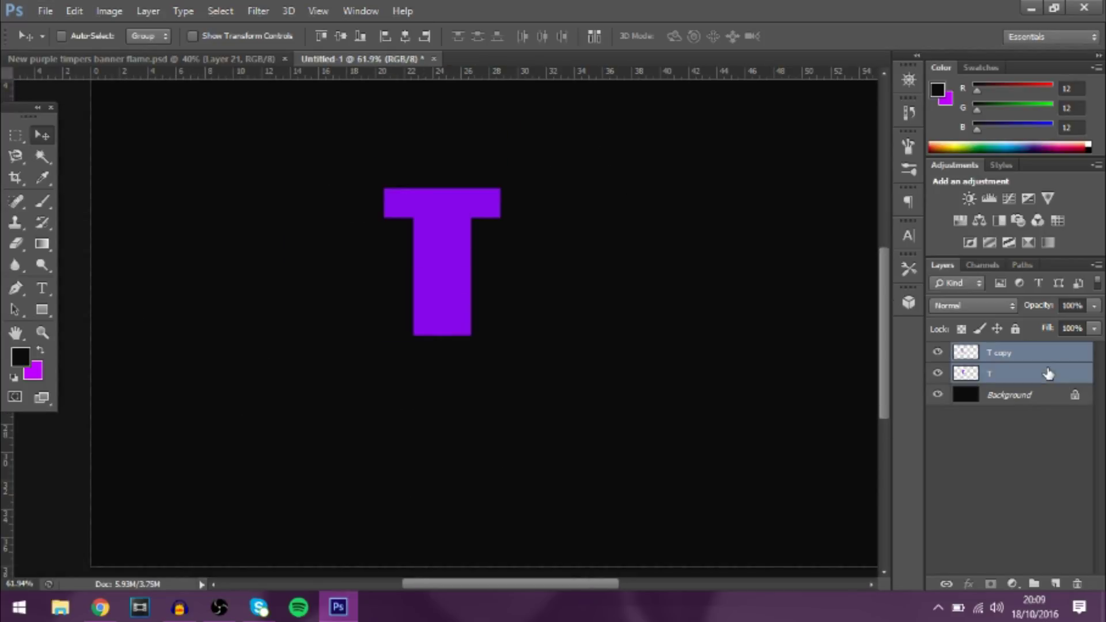
key("ctrl+g")
key("ctrl+z")
key("ctrl+e")
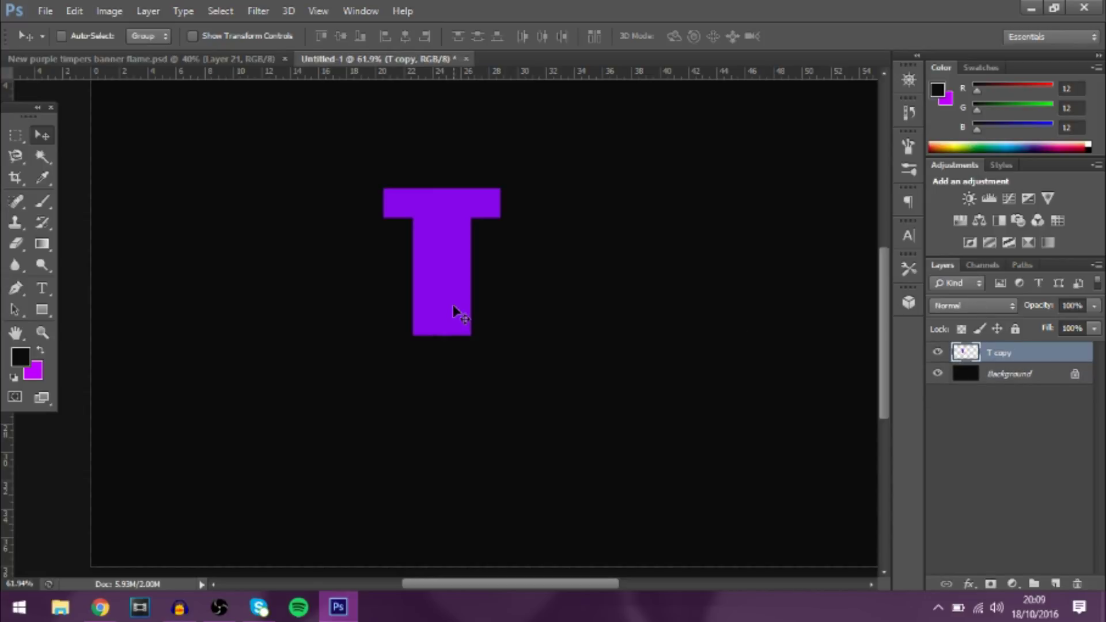
Duplicate the merged T layer and hide the original beneath the copy
scroll(454, 311, "down", 2)
scroll(455, 311, "up", 3)
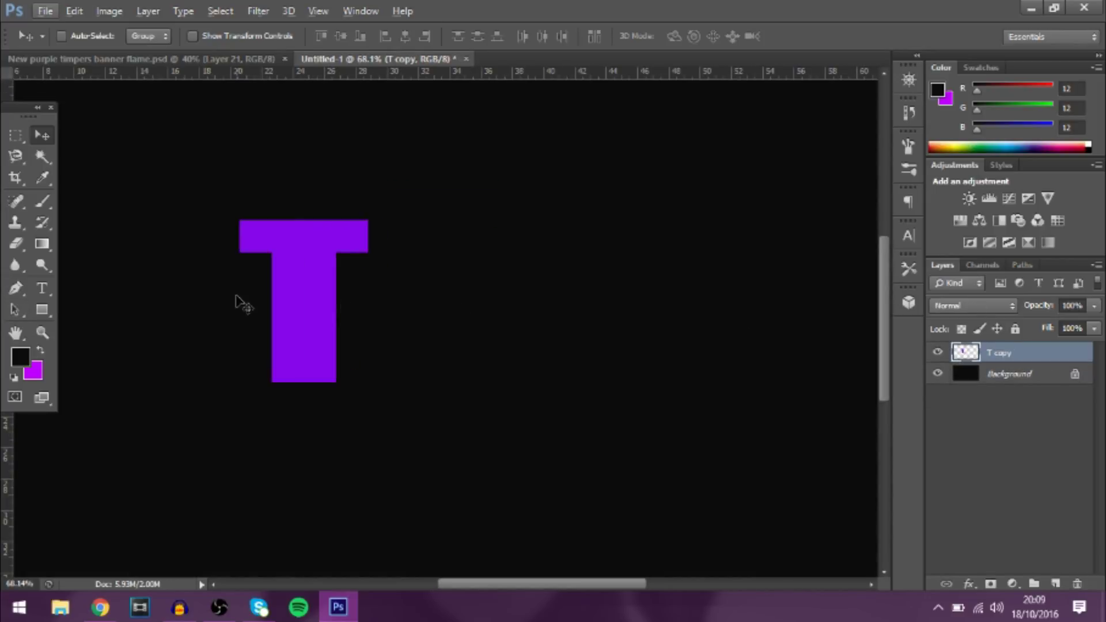
scroll(519, 502, "left", 3)
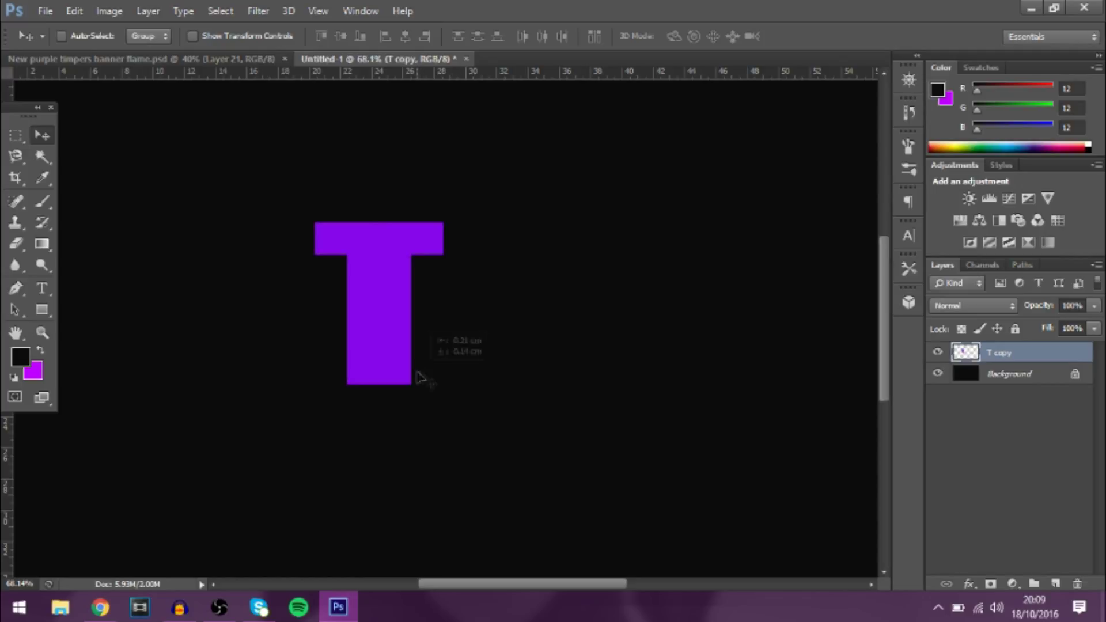
double_click(1047, 359)
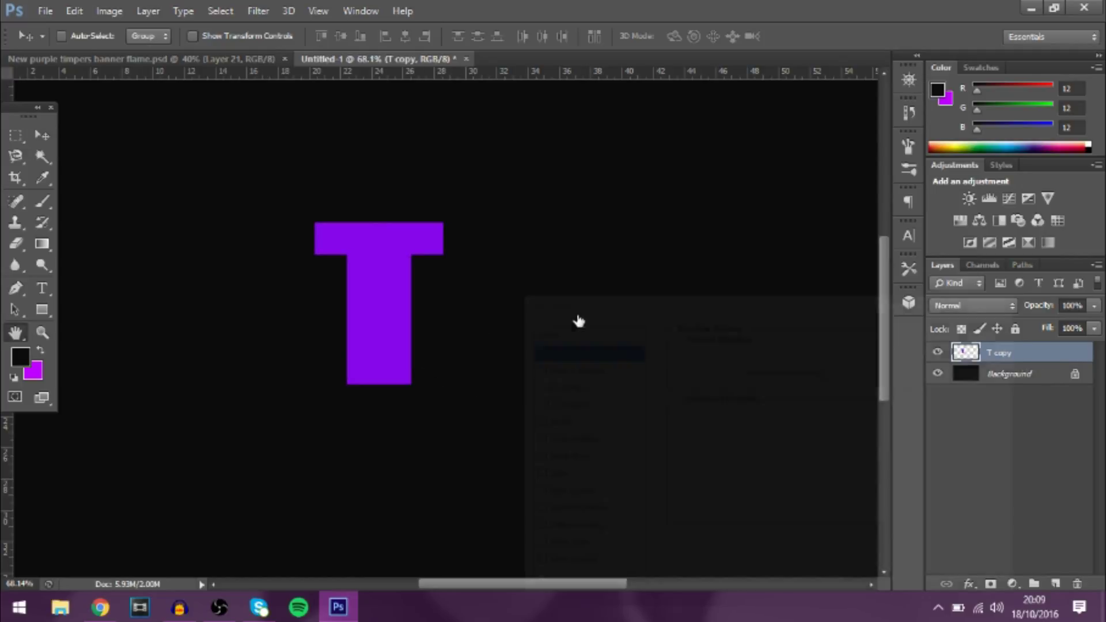
key("Escape")
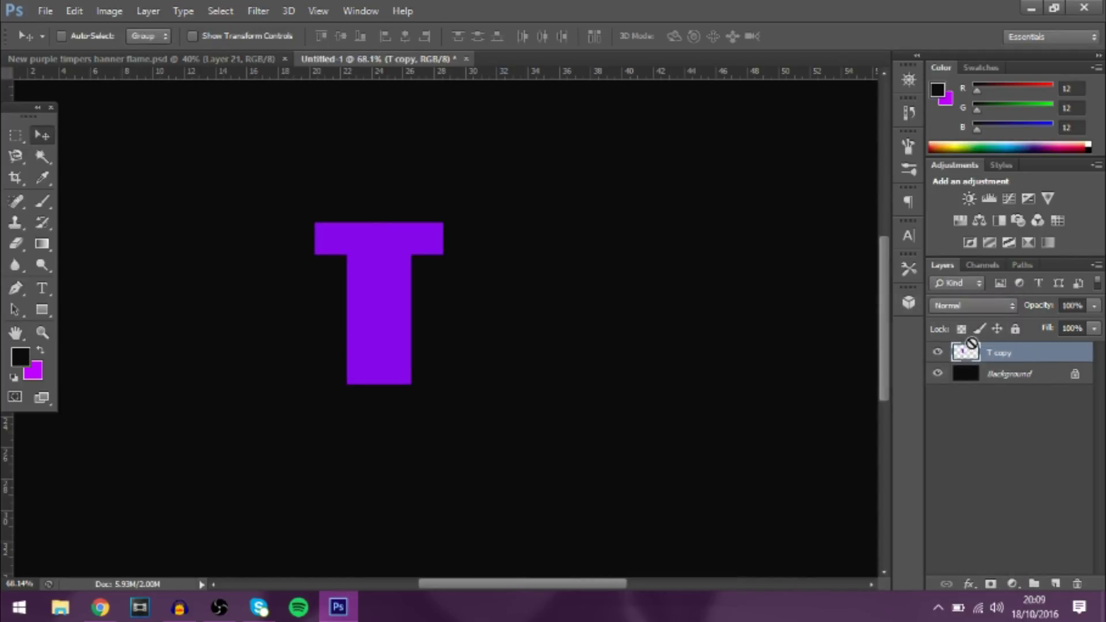
key("ctrl+j")
right_click(1025, 372)
left_click(1071, 374)
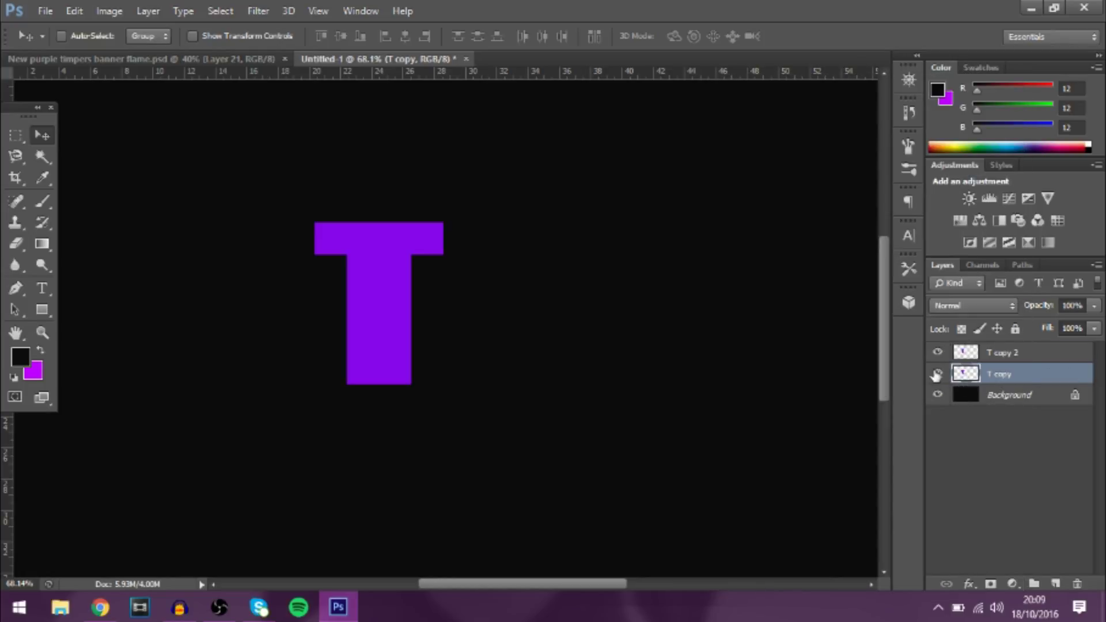
left_click(937, 375)
left_click(1079, 354)
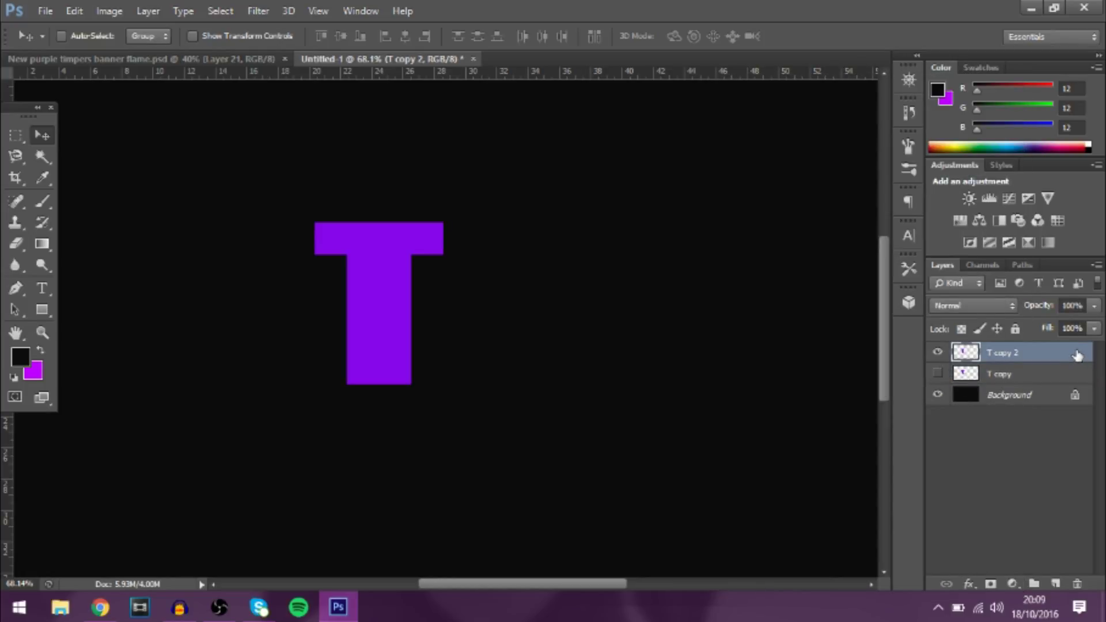
Add a Gradient Overlay to the top T layer, set its blend mode to Overlay and reduce its opacity
double_click(1077, 354)
left_click(534, 510)
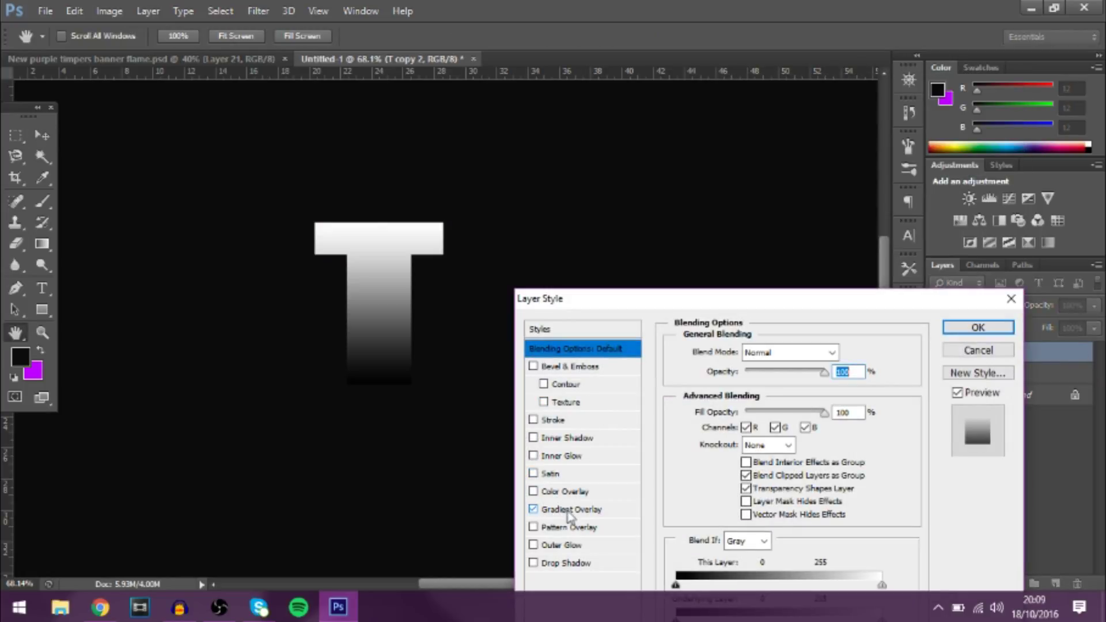
left_click(553, 510)
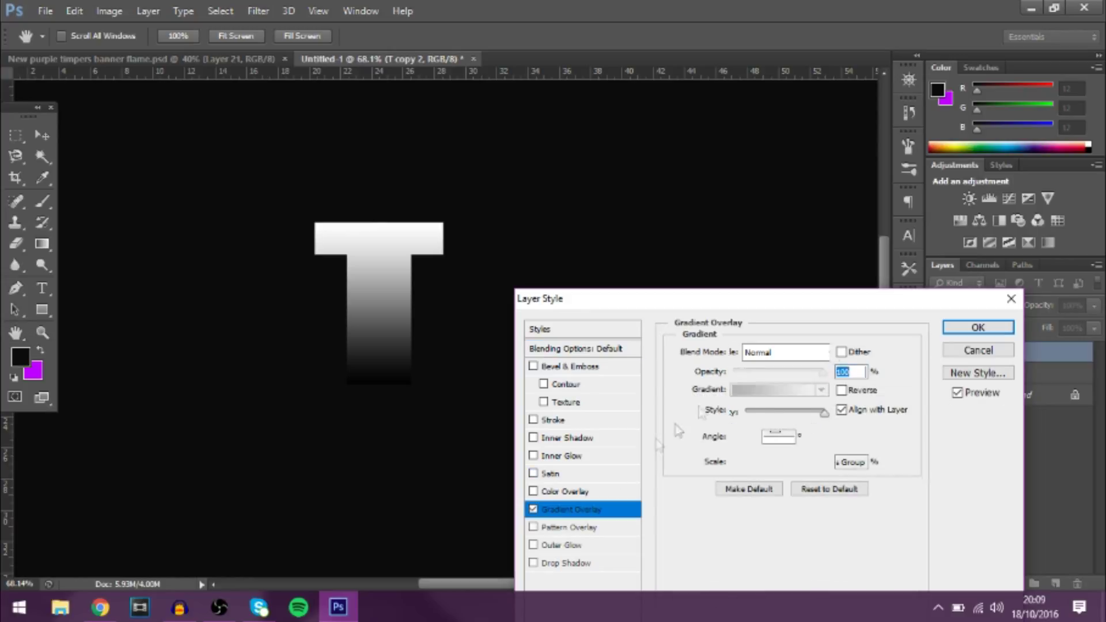
left_click(749, 353)
left_click(772, 202)
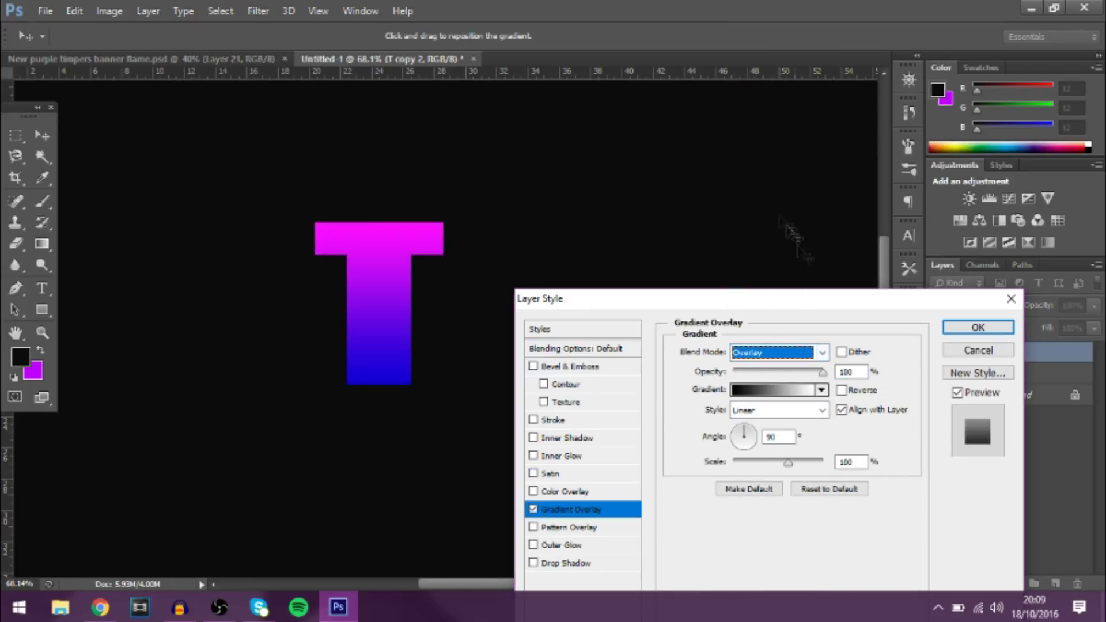
left_click_drag(761, 373, 799, 372)
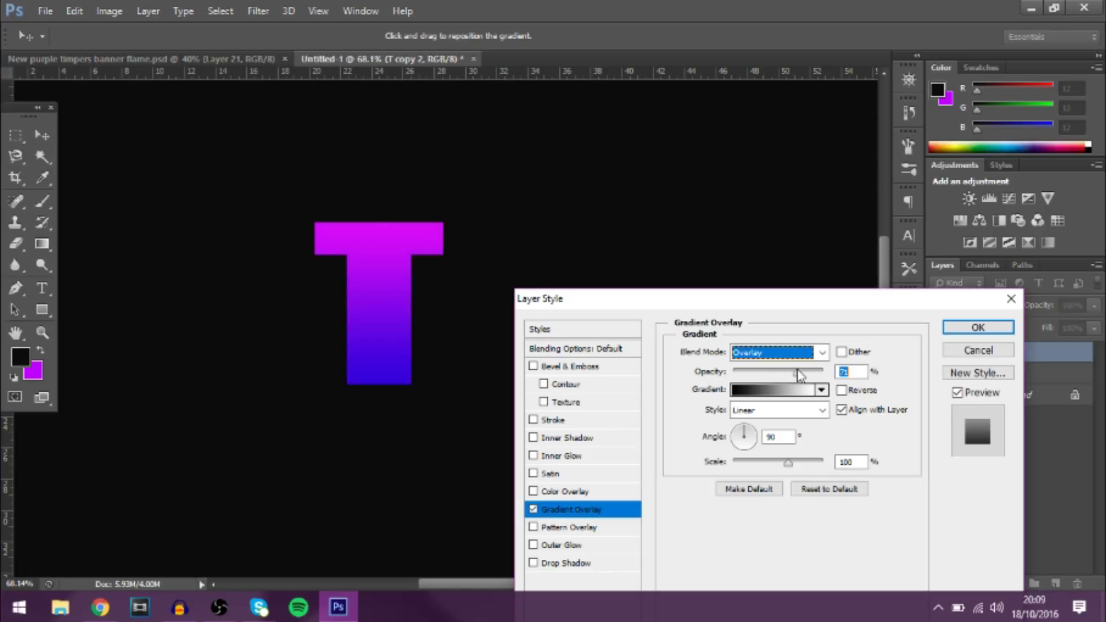
Add an Inner Glow with 6% choke, 13 px size and Overlay blend mode, and lower its opacity
left_click(552, 457)
left_click_drag(735, 493, 742, 510)
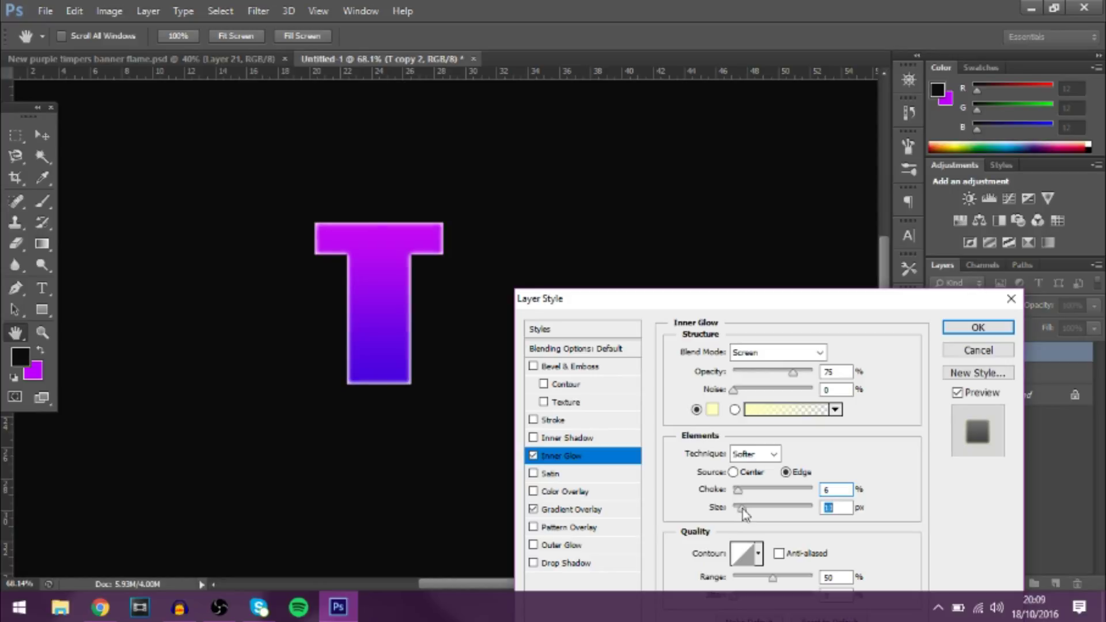
left_click(778, 352)
left_click(772, 203)
left_click_drag(765, 371, 773, 378)
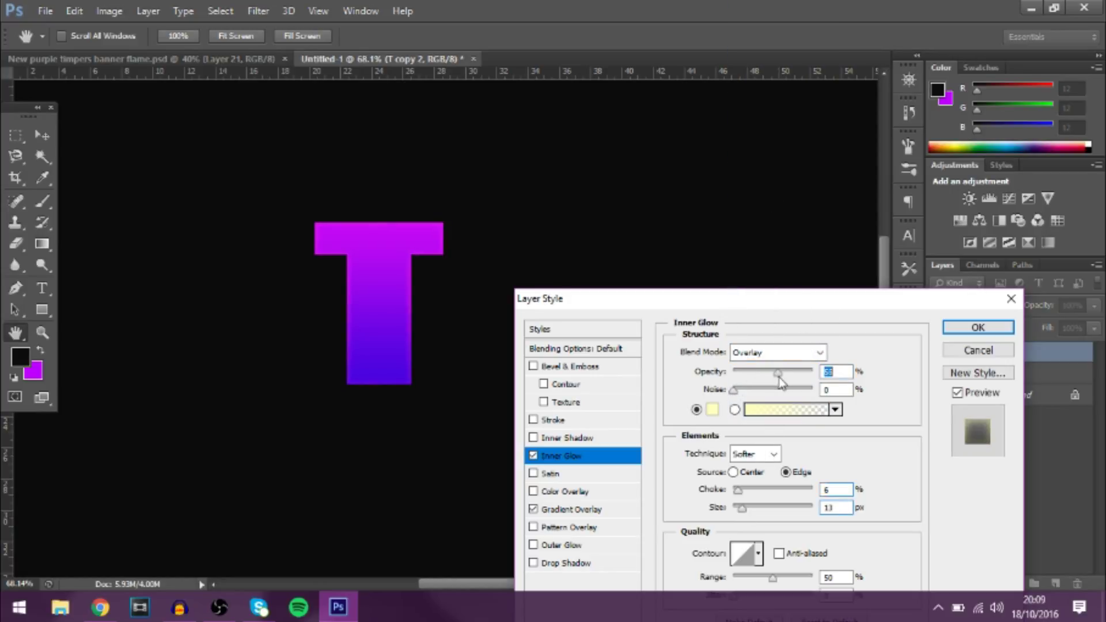
Add a Satin effect with 93 px distance, 79 px size, Overlay blend mode and about 20% opacity
left_click(545, 474)
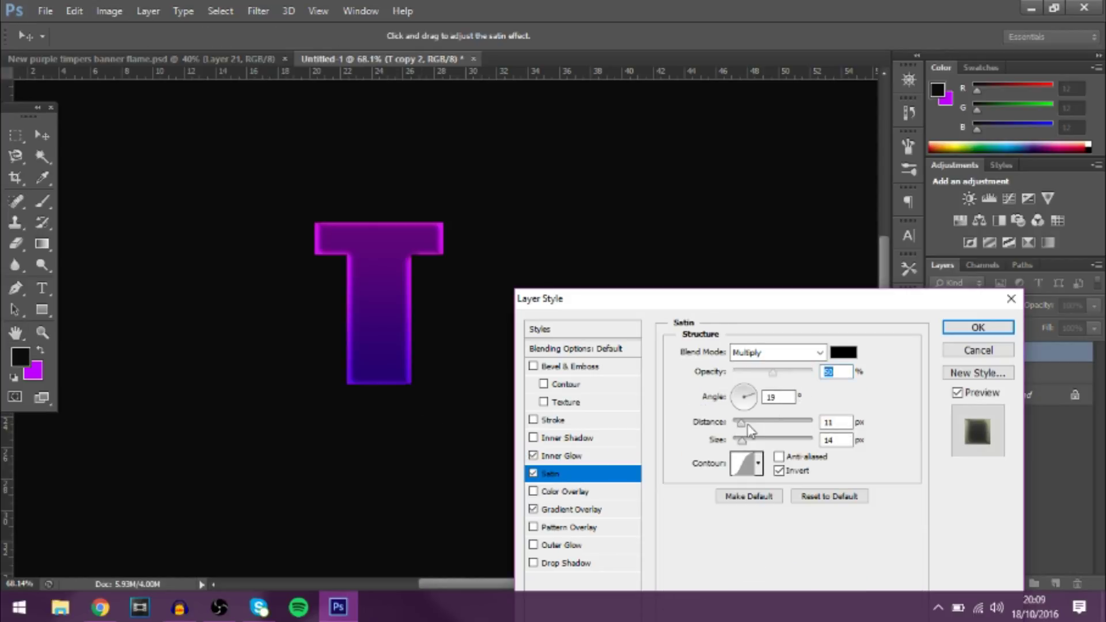
mouse_move(742, 422)
left_mouse_down()
mouse_move(782, 423)
mouse_move(763, 442)
left_mouse_up()
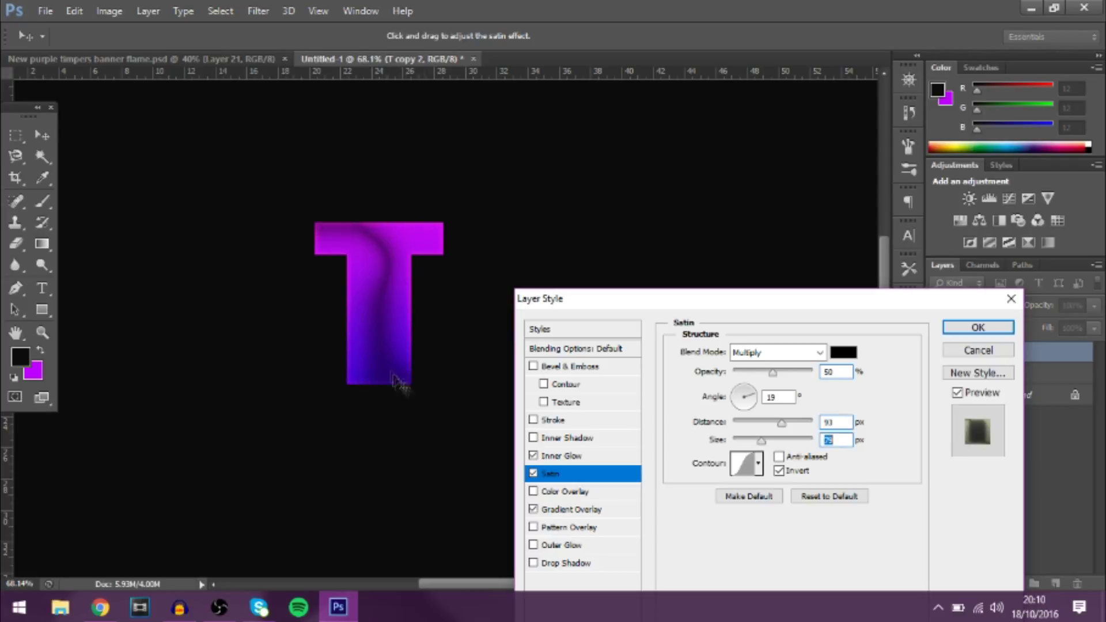
left_click(778, 353)
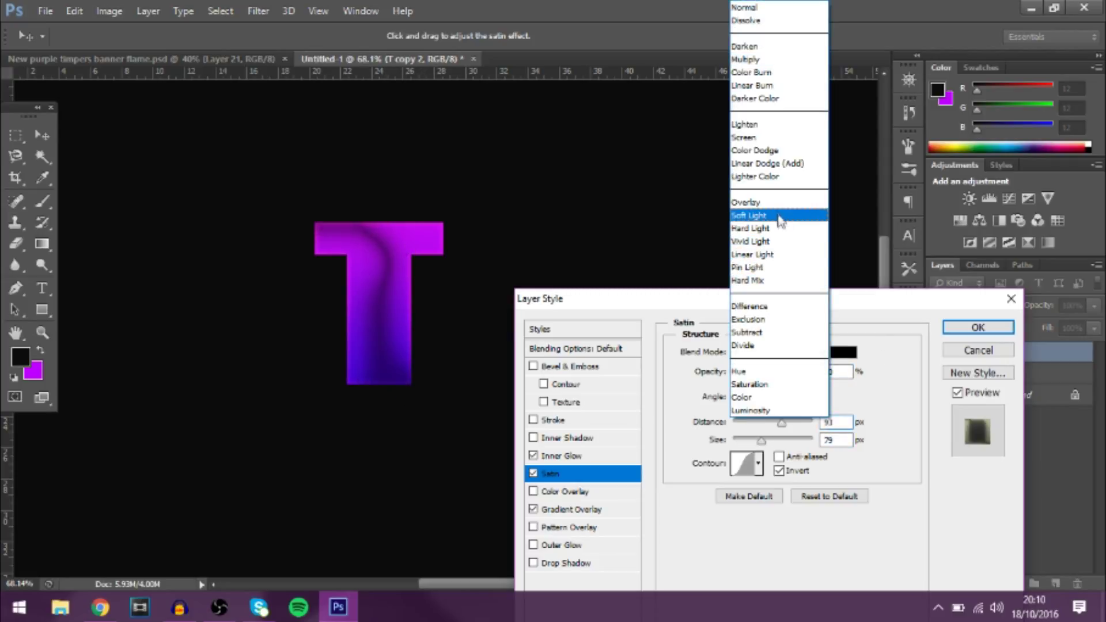
left_click(766, 202)
mouse_move(773, 372)
left_mouse_down()
mouse_move(735, 373)
mouse_move(779, 374)
mouse_move(754, 374)
left_mouse_up()
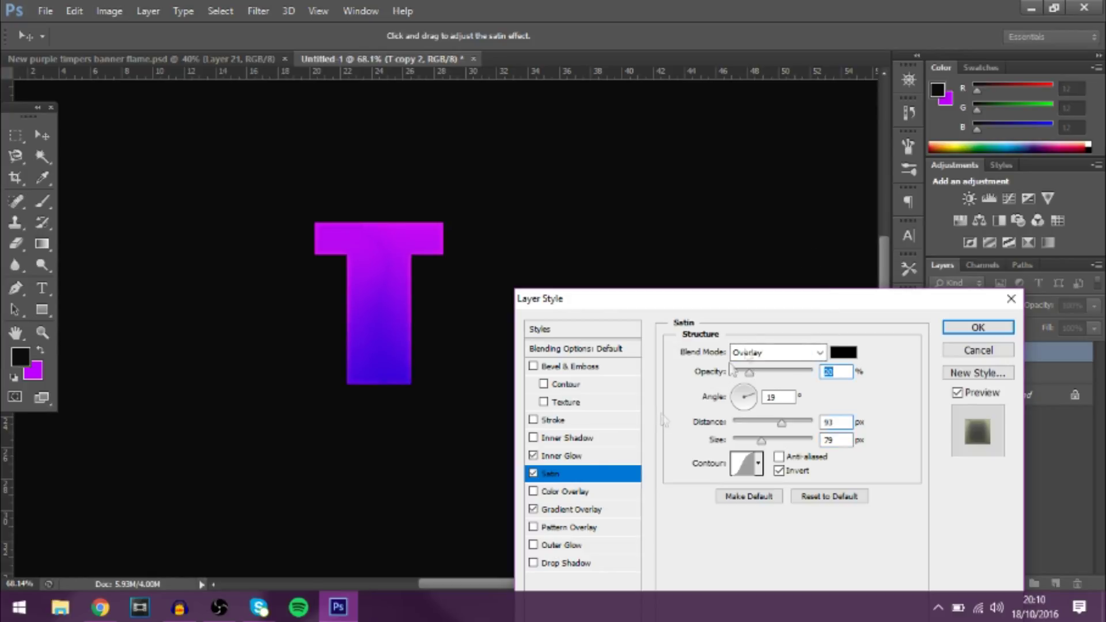
Add an Inner Shadow with 10% choke, 24 px size, Overlay blend mode and about 62% opacity
left_click_drag(658, 302, 710, 110)
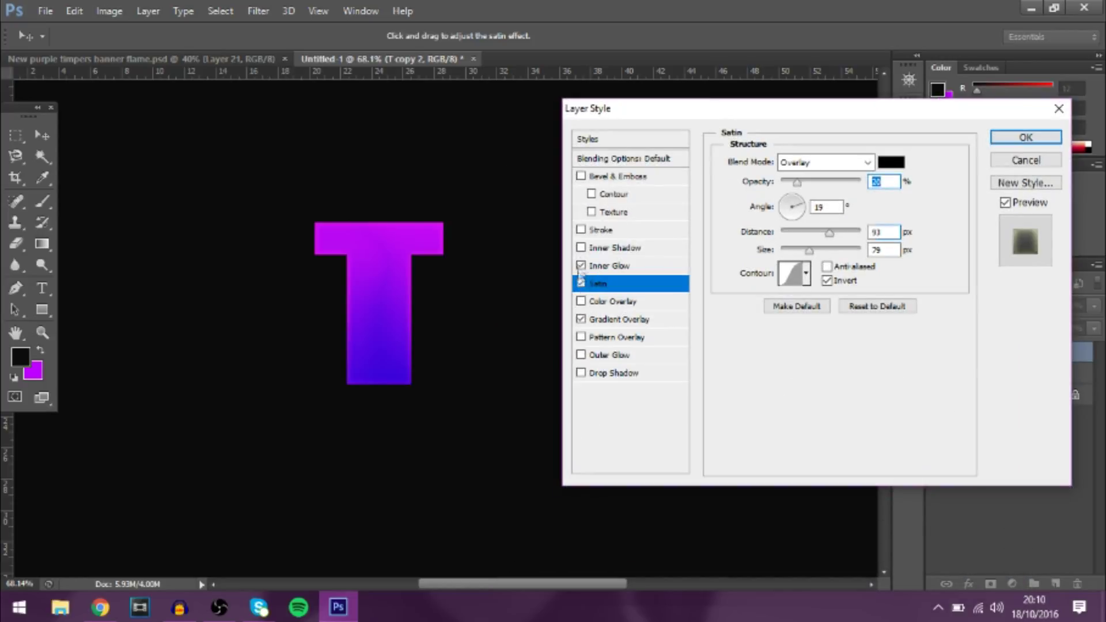
left_click(600, 247)
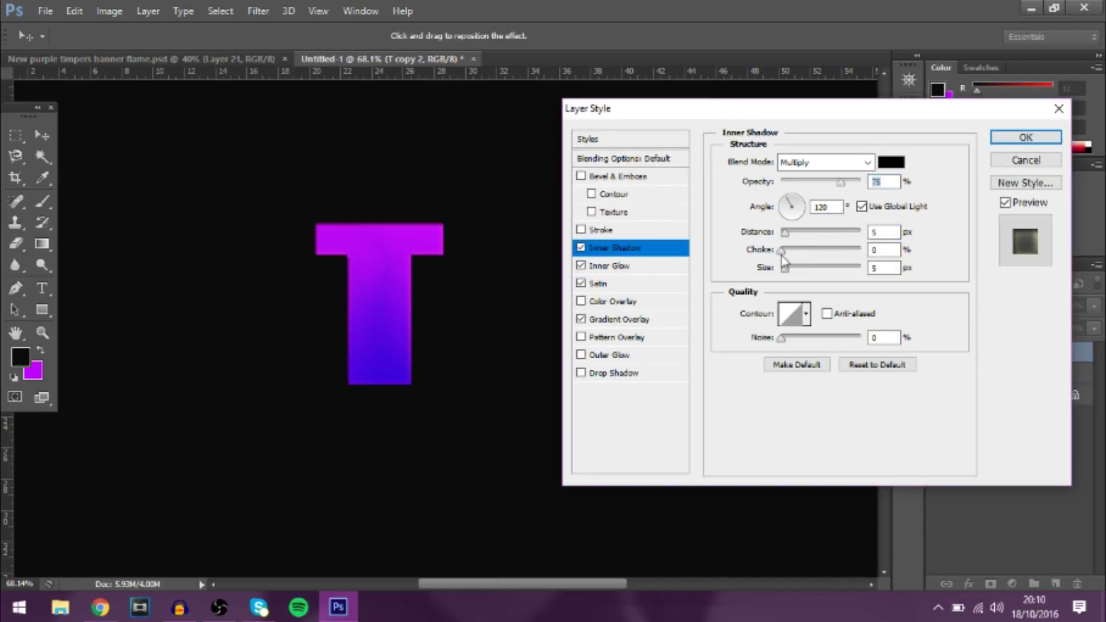
left_click_drag(782, 256, 798, 268)
left_click(819, 162)
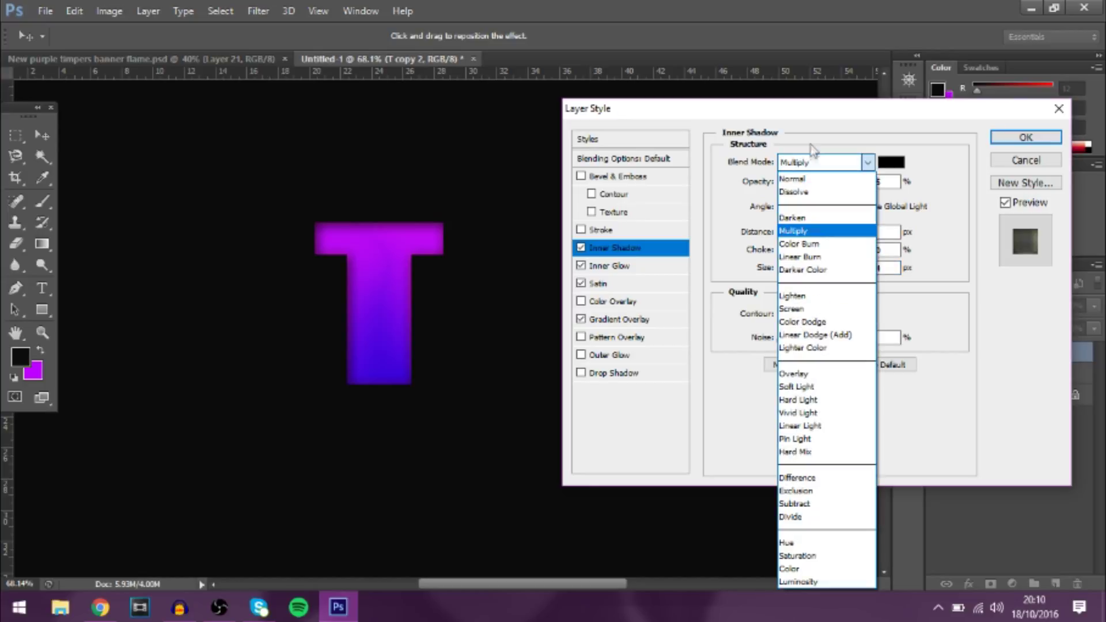
left_click(801, 374)
mouse_move(815, 184)
left_mouse_down()
mouse_move(771, 190)
mouse_move(832, 202)
left_mouse_up()
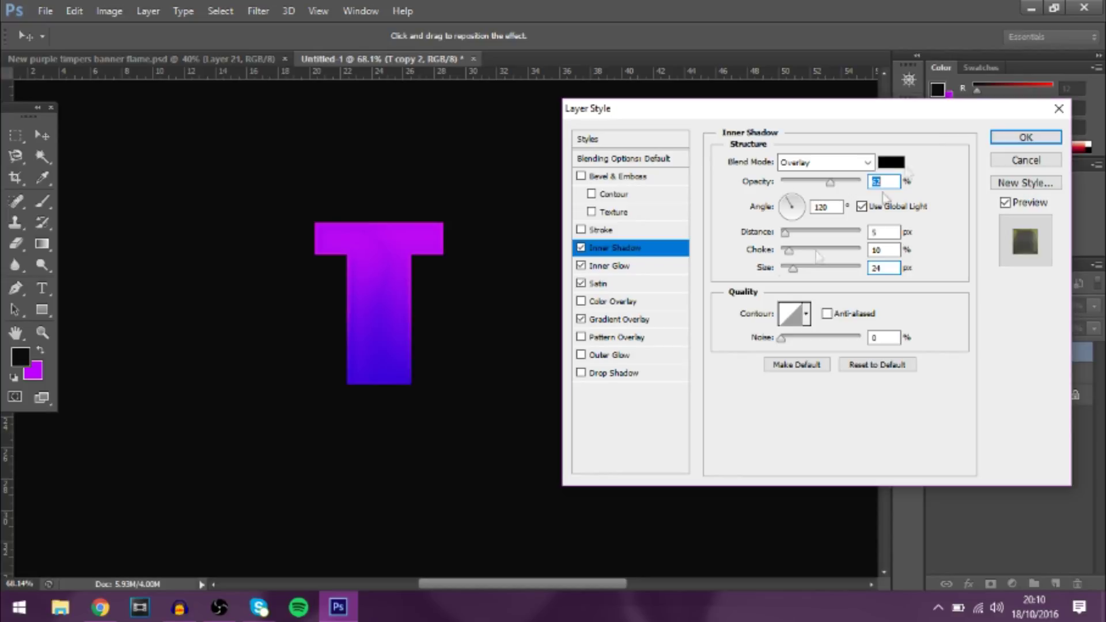
Add a Pattern Overlay to the T and choose the fourth pattern, the fine grey texture
left_click(581, 337)
left_click(605, 339)
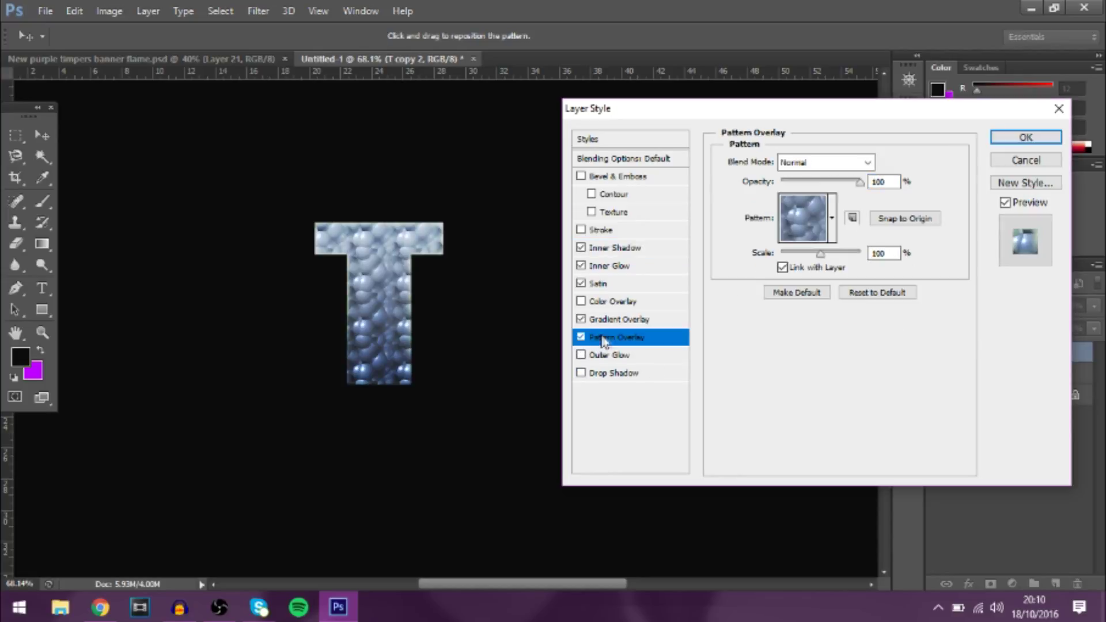
left_click(846, 163)
left_click(845, 173)
left_click(818, 223)
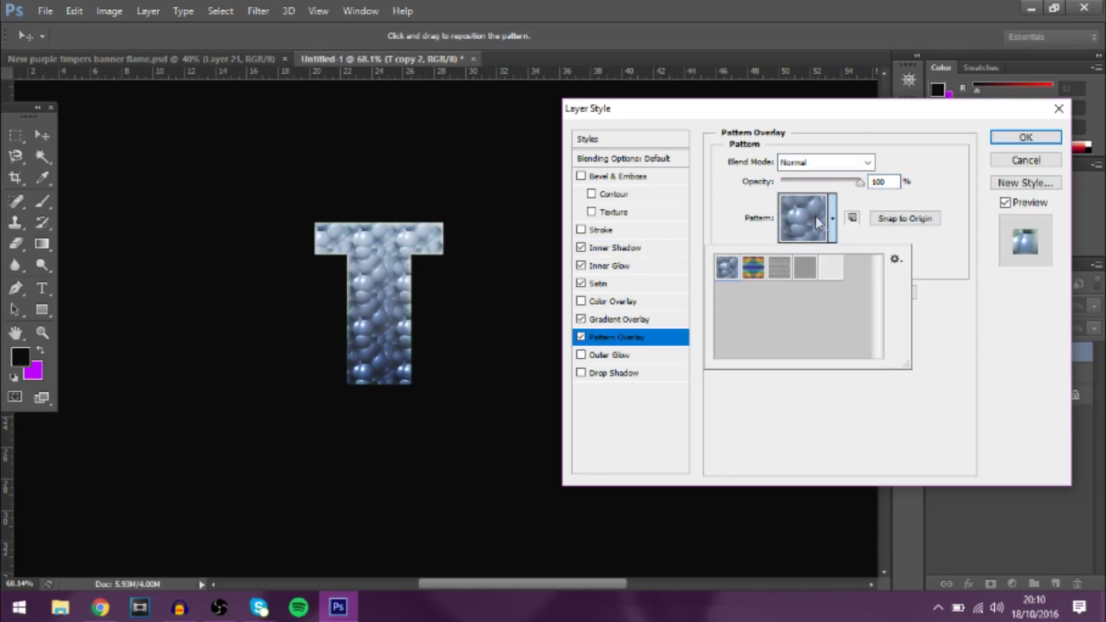
left_click(807, 269)
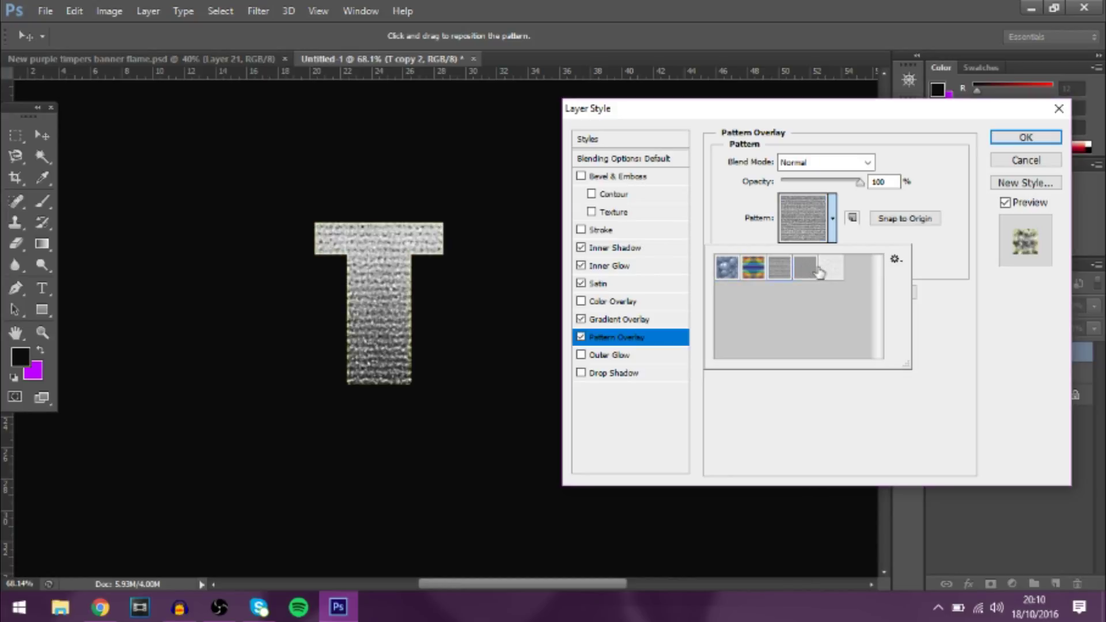
left_click(821, 269)
left_click(801, 269)
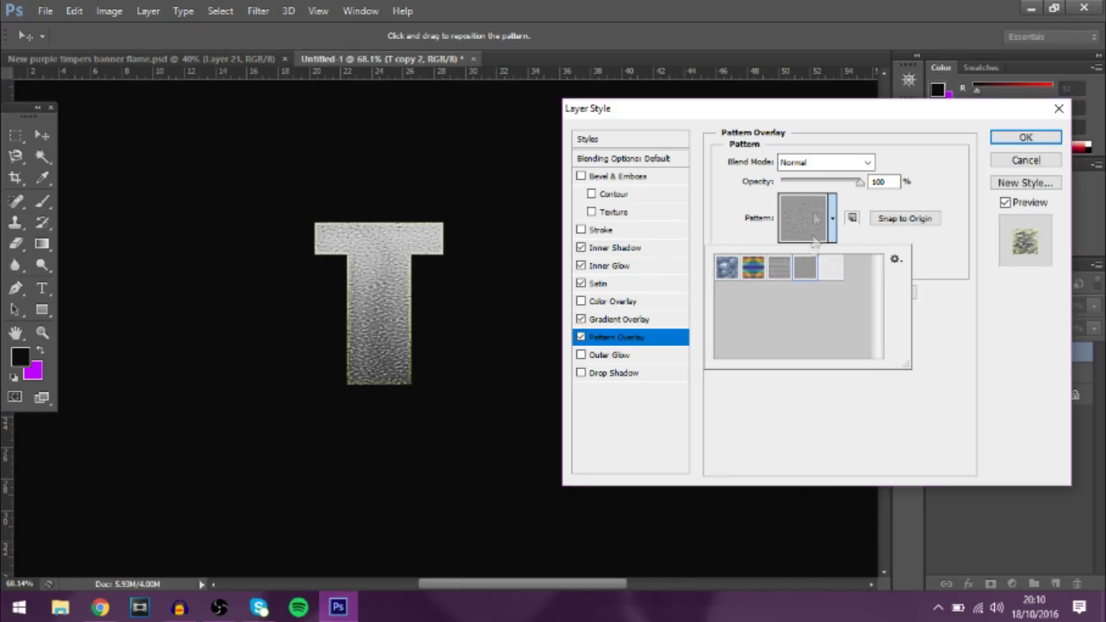
Set the Pattern Overlay's blend mode to Overlay, reduce its opacity to below 10% and apply the layer style
left_click(792, 168)
left_click(838, 374)
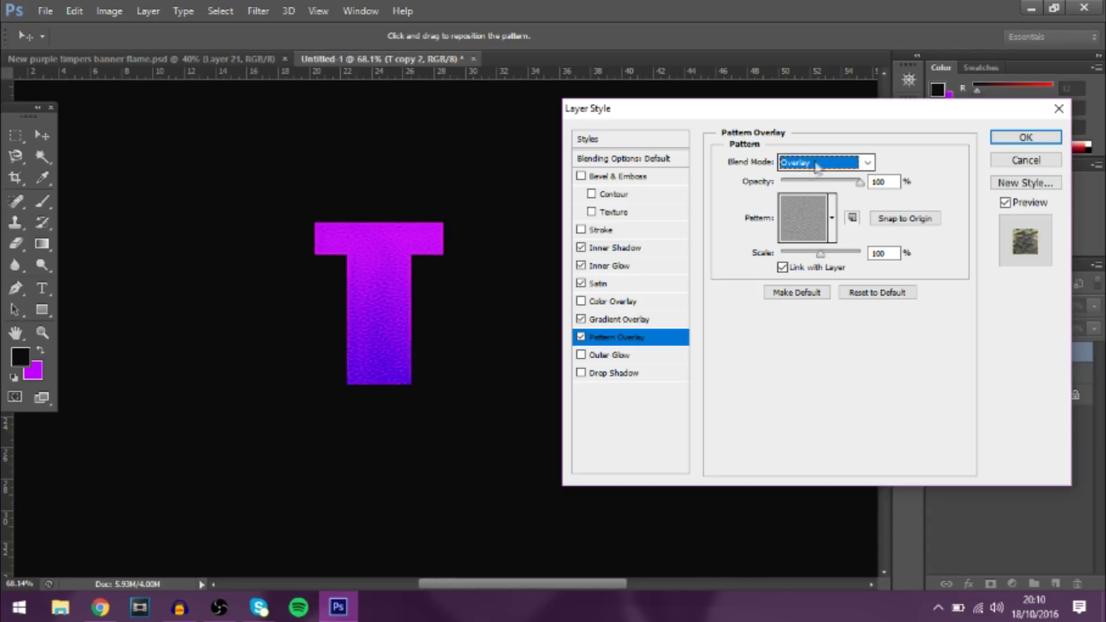
left_click_drag(860, 183, 785, 183)
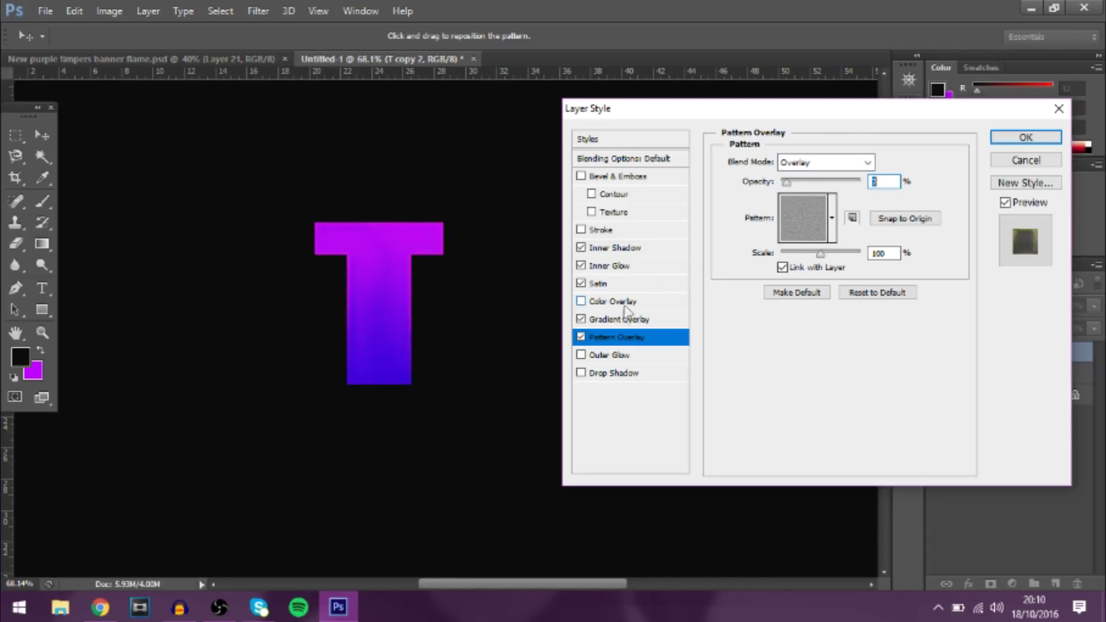
left_click(1020, 138)
Rasterize the T layer's style and duplicate the rasterized layer
right_click(1048, 354)
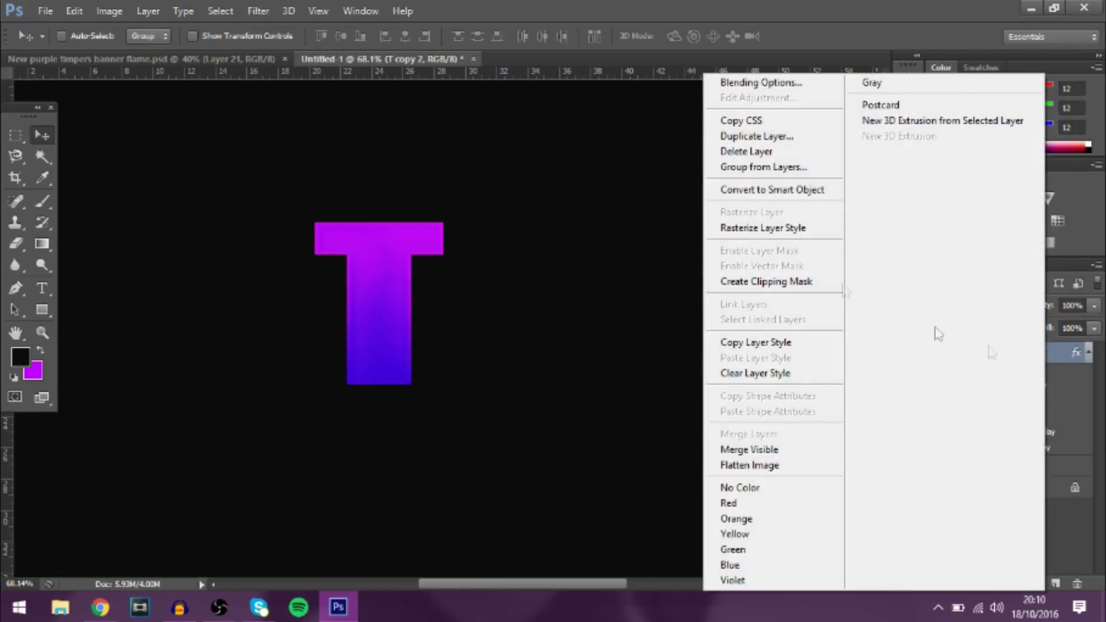
left_click(829, 231)
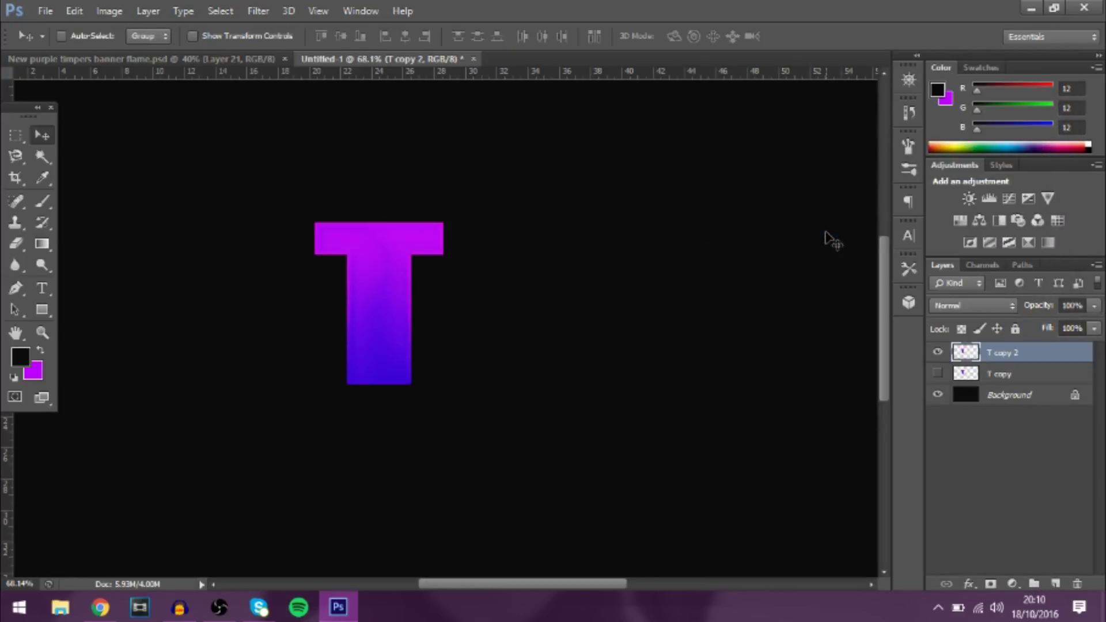
key("ctrl+j")
Apply a Mosaic filter with a cell size of 46 to the duplicated T layer
left_click(258, 11)
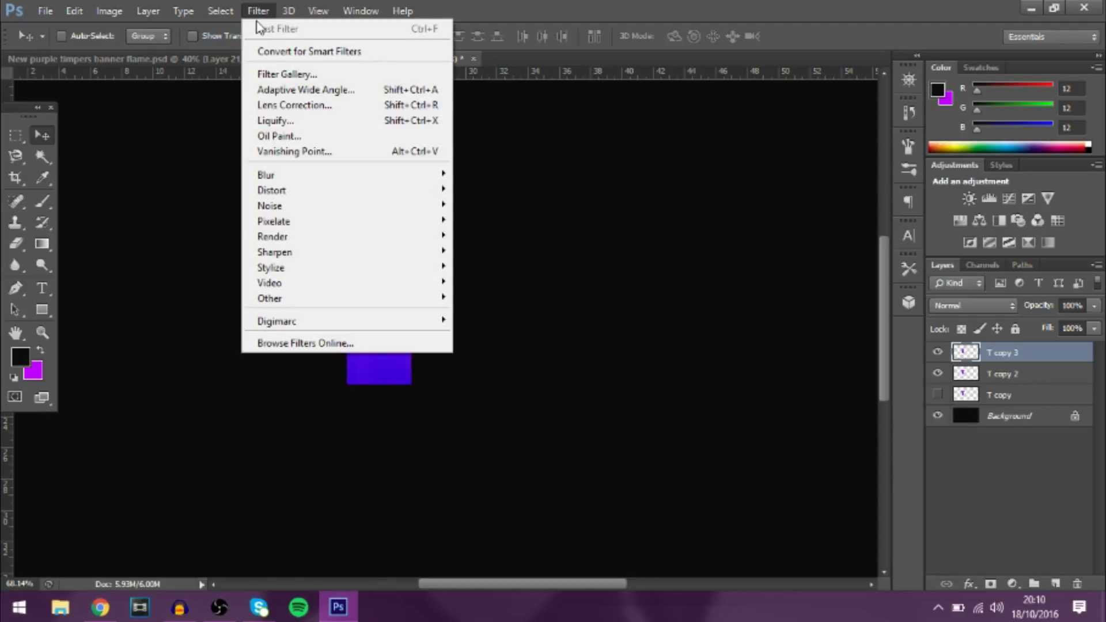
mouse_move(311, 267)
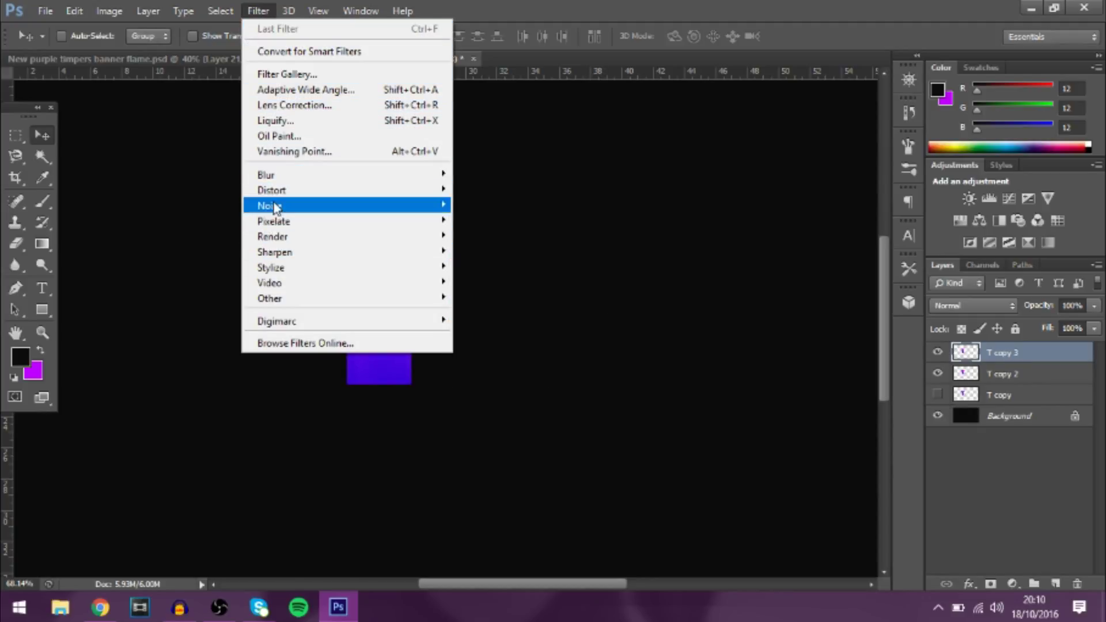
mouse_move(390, 220)
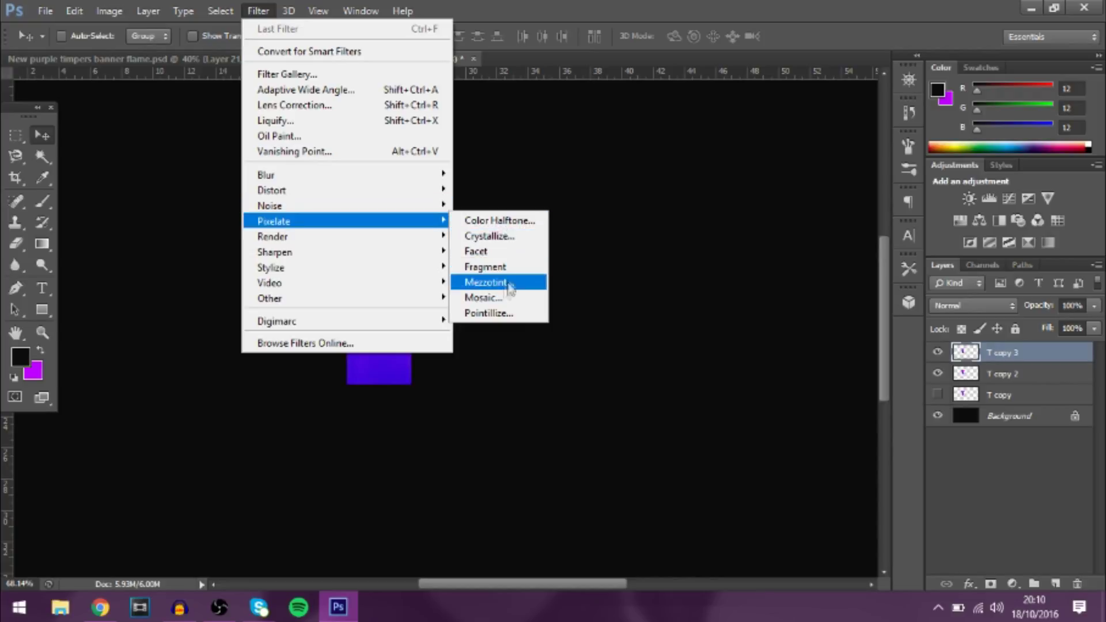
left_click(495, 302)
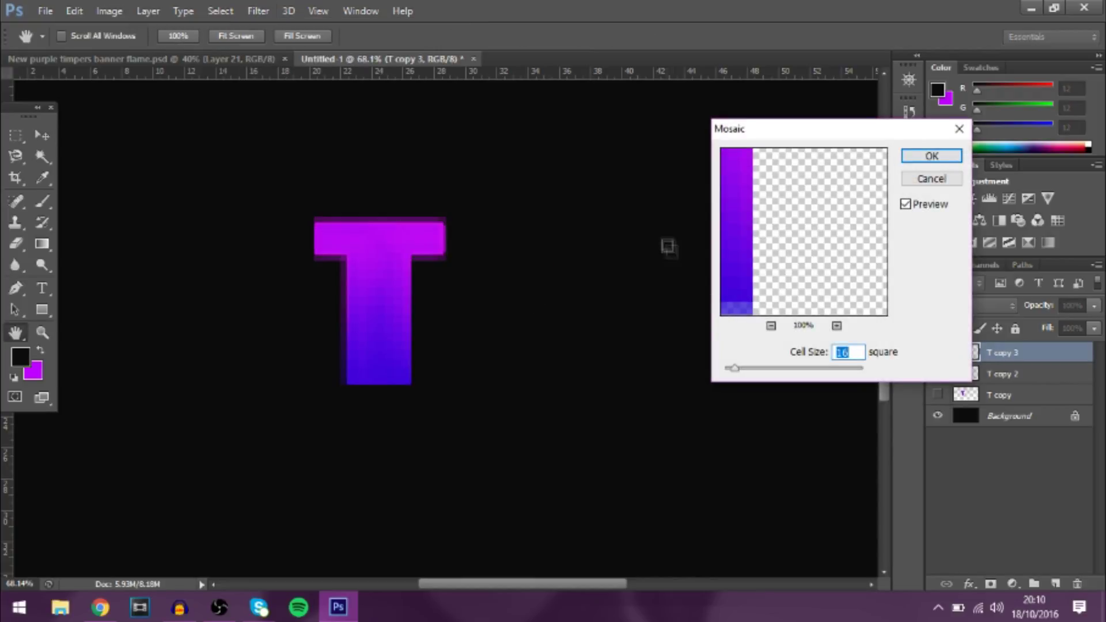
left_click(763, 369)
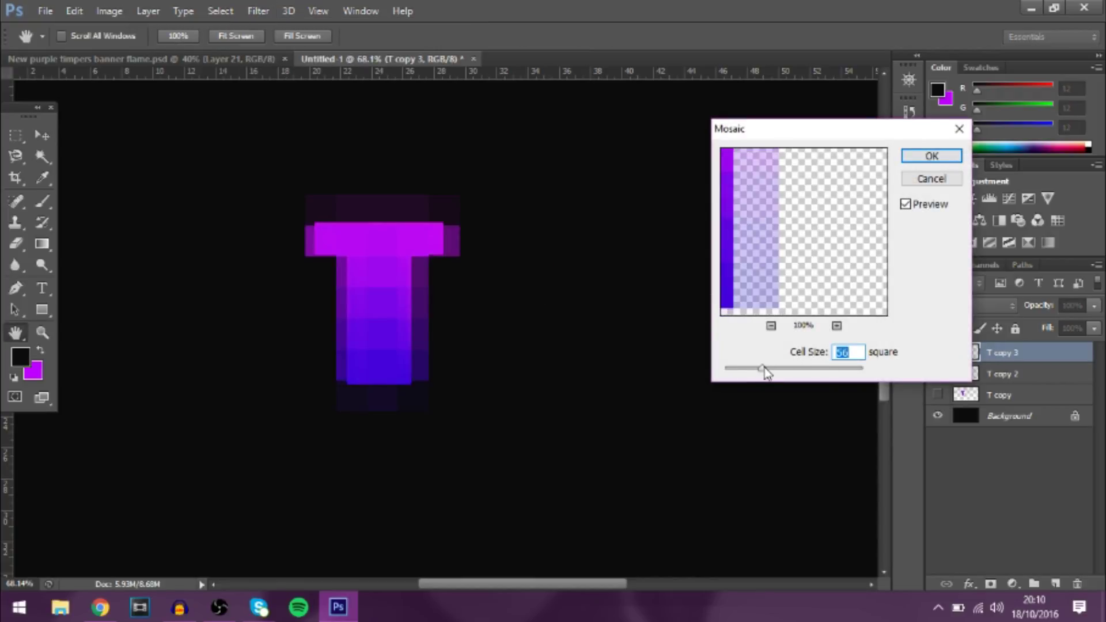
mouse_move(766, 371)
left_mouse_down()
mouse_move(779, 368)
mouse_move(759, 375)
left_mouse_up()
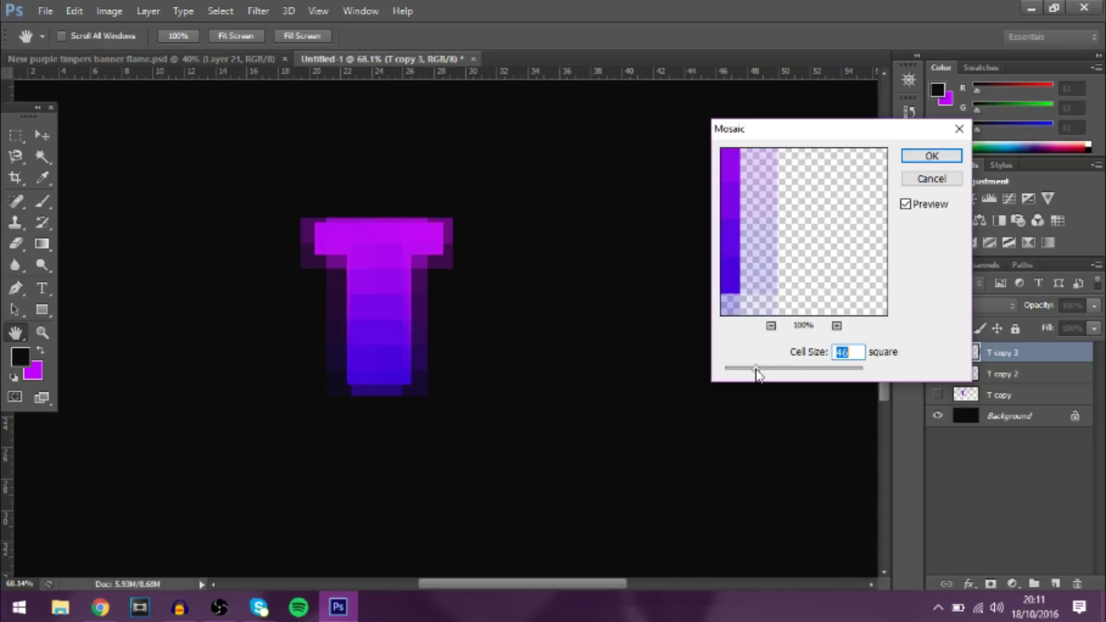
key("Return")
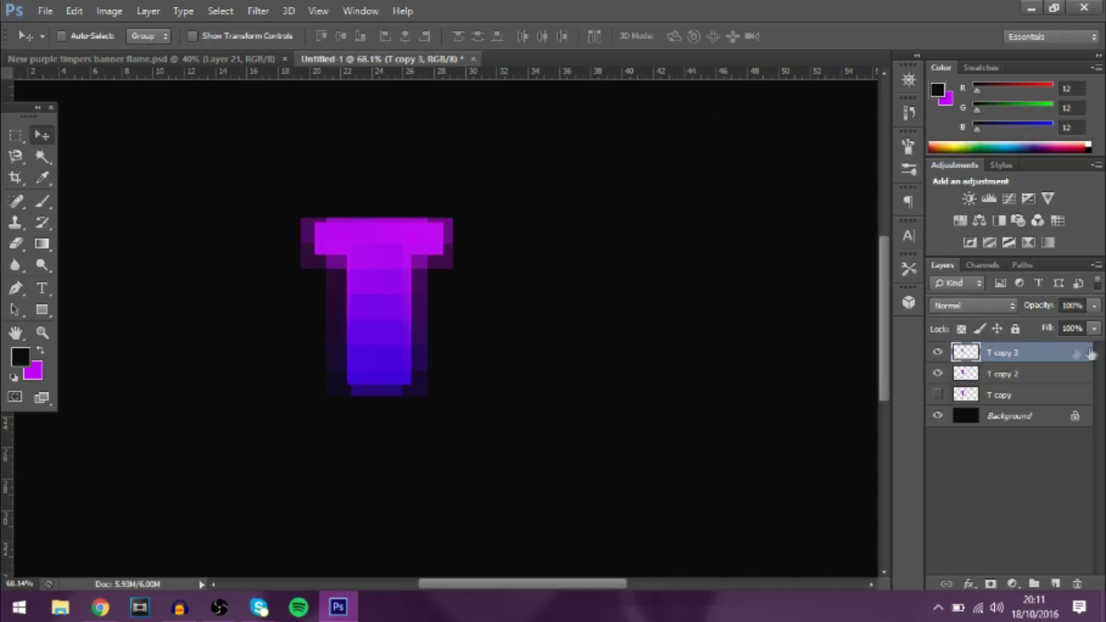
Apply the Find Edges filter to the pixelated T layer
left_click(258, 11)
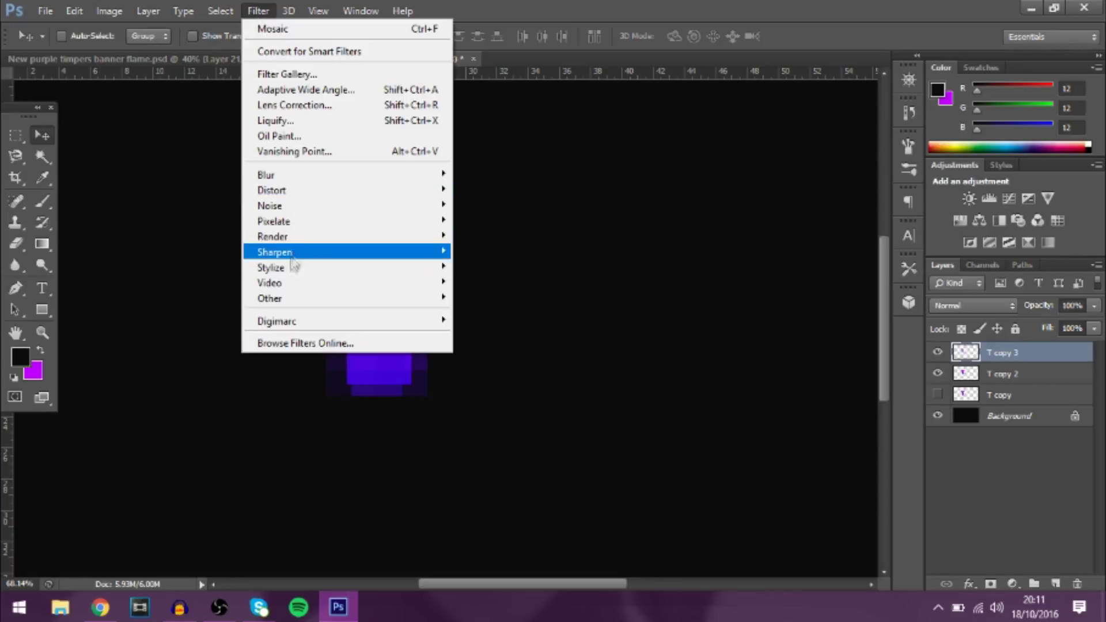
mouse_move(292, 267)
left_click(521, 313)
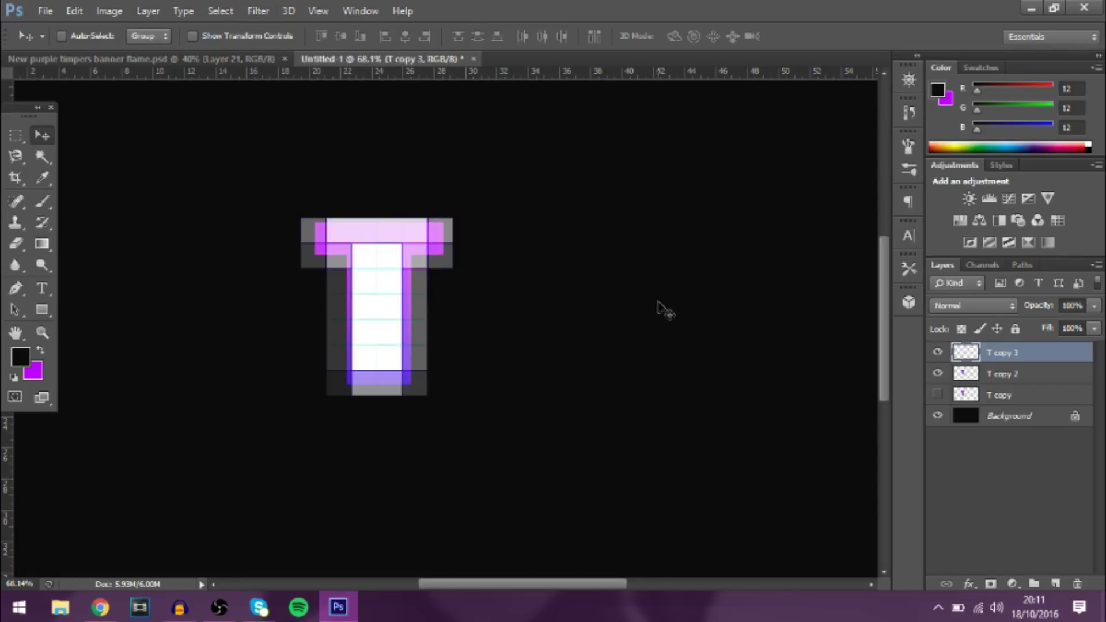
Apply the Poster Edges filter to the top T layer with edge thickness 5, edge intensity 3 and maximum posterization
left_click(259, 11)
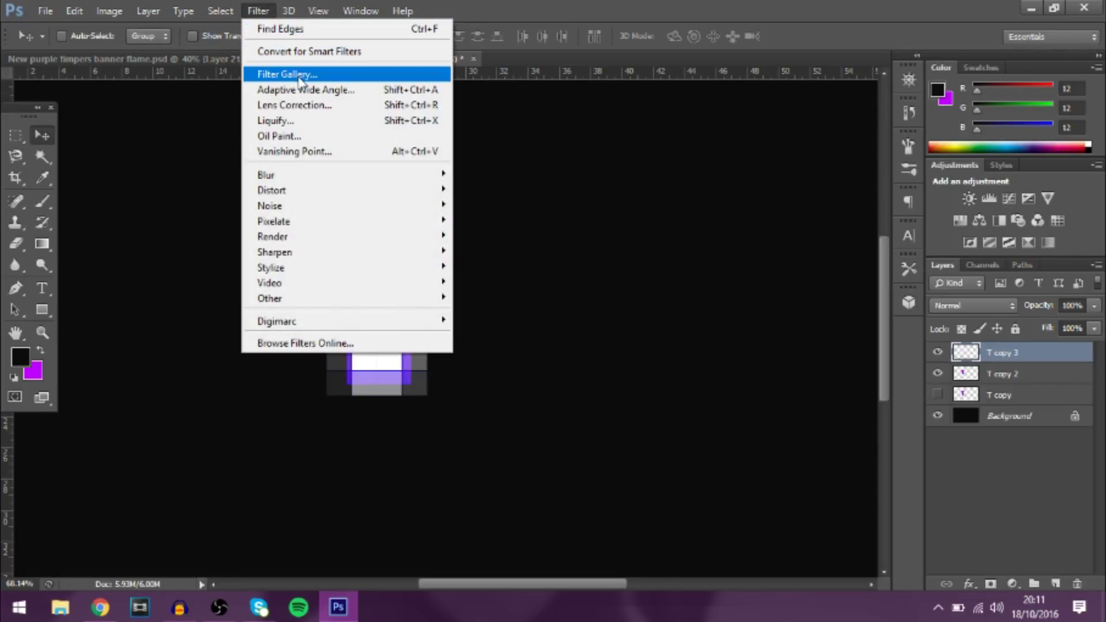
left_click(299, 76)
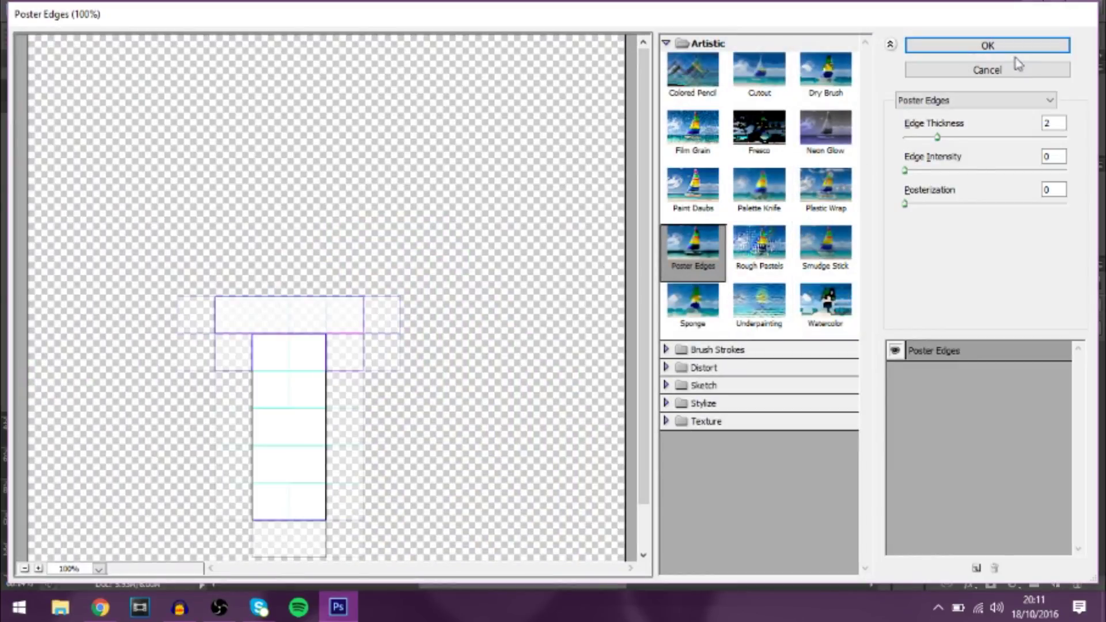
left_click(989, 138)
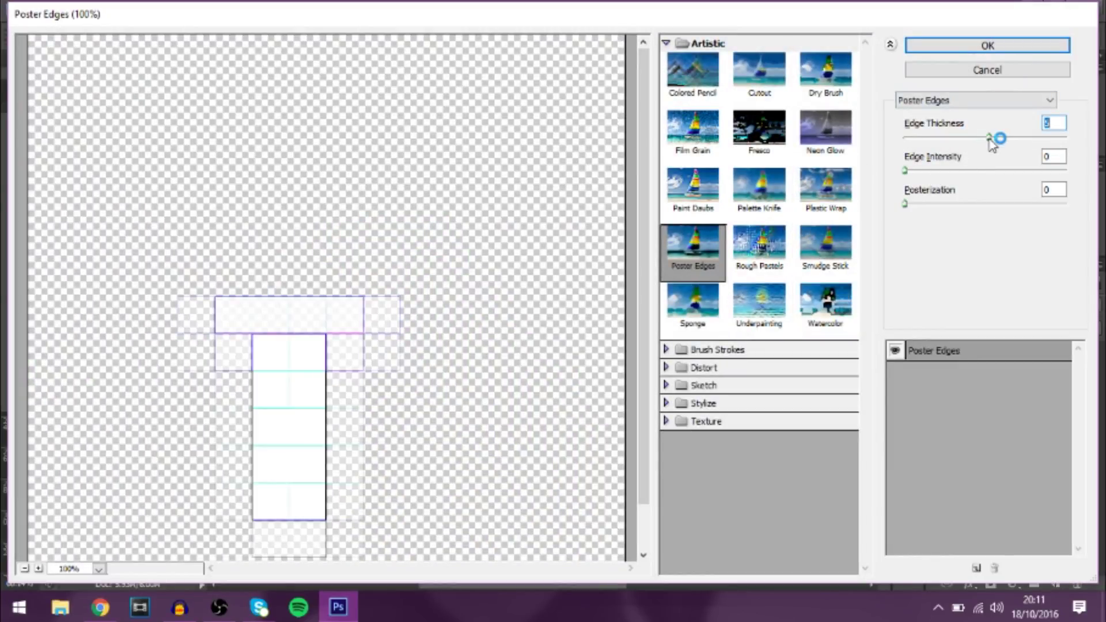
left_click_drag(921, 171, 1067, 204)
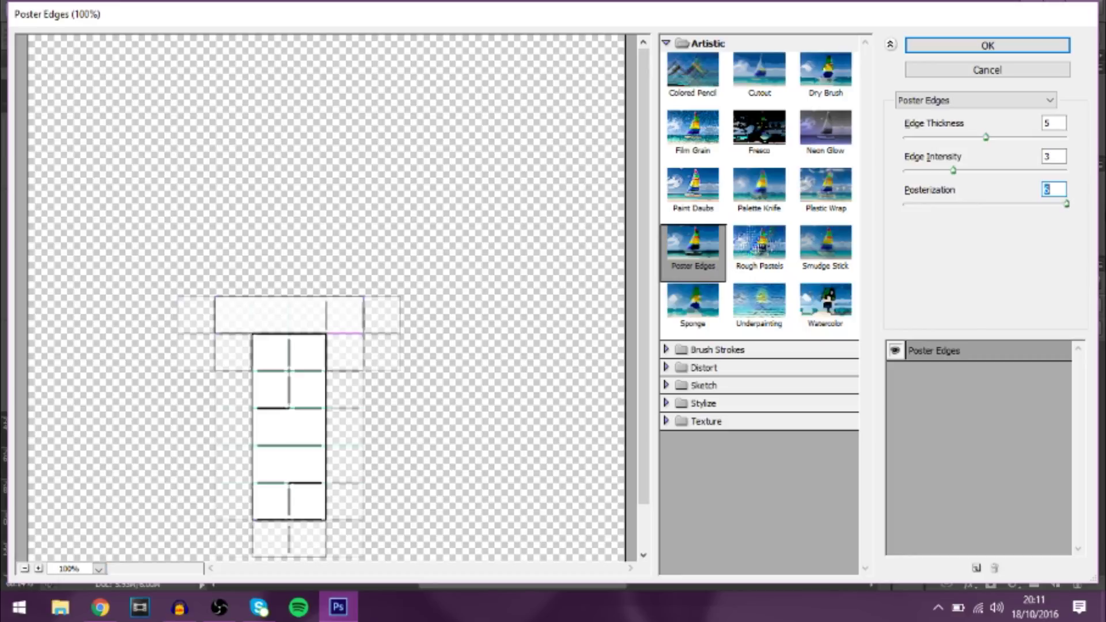
left_click(988, 46)
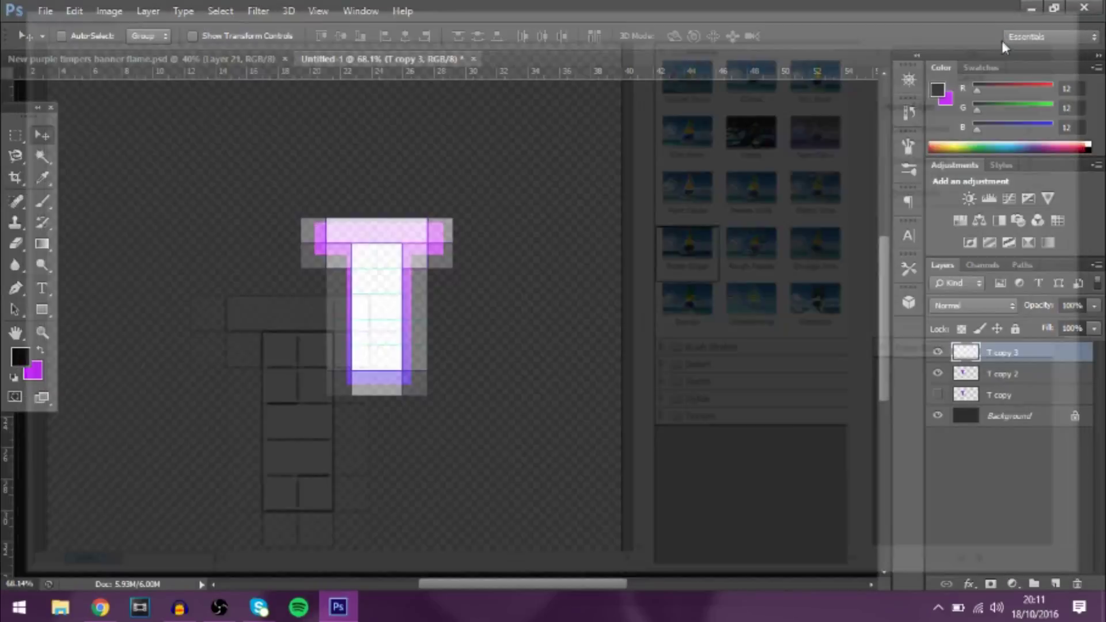
Set the edge layer's blend mode to Overlay, clip it to the T layer below and reduce its opacity to 31%
left_click(974, 306)
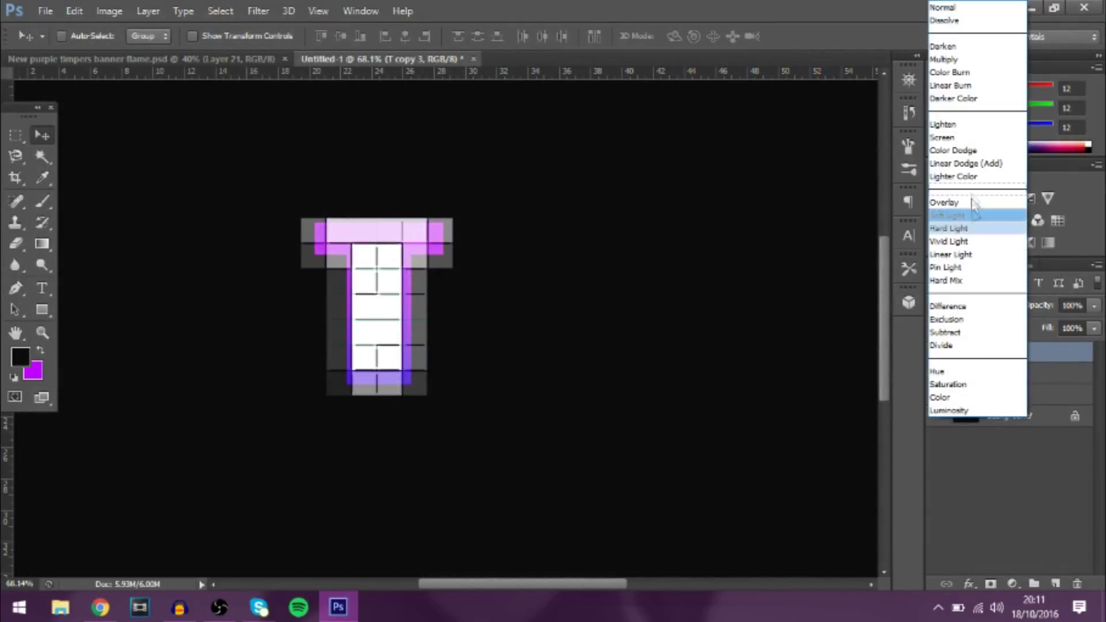
left_click(969, 204)
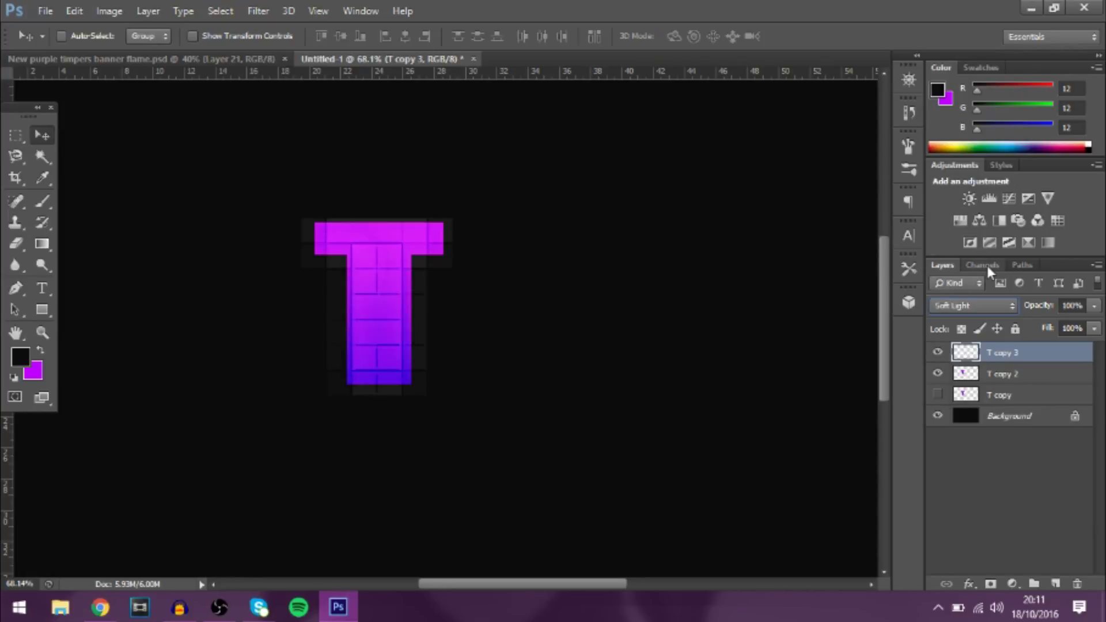
right_click(1025, 353)
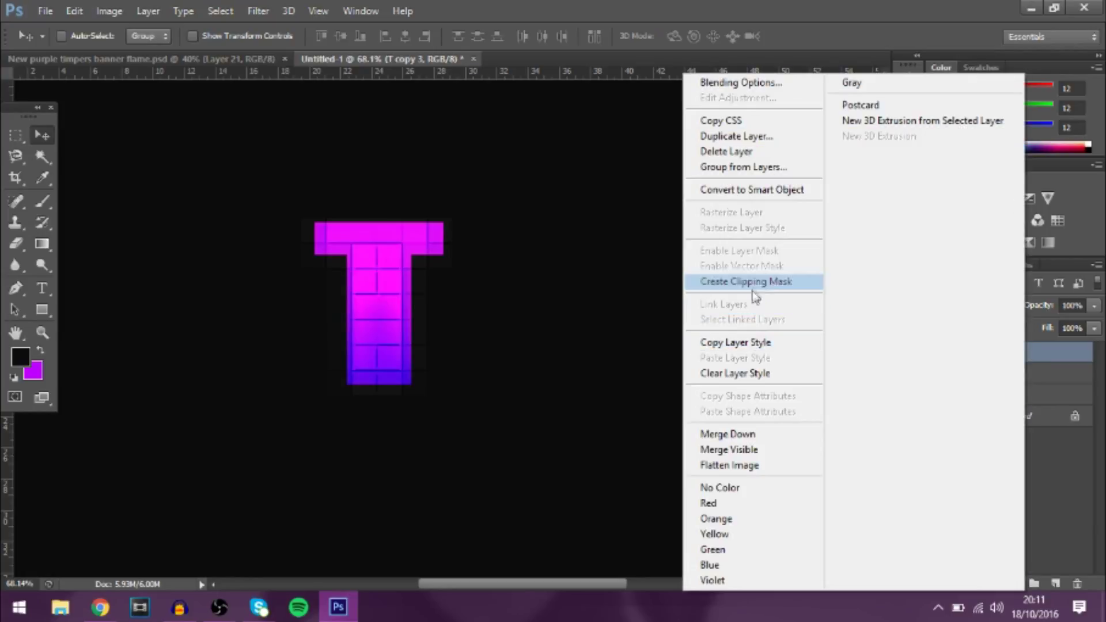
left_click(752, 283)
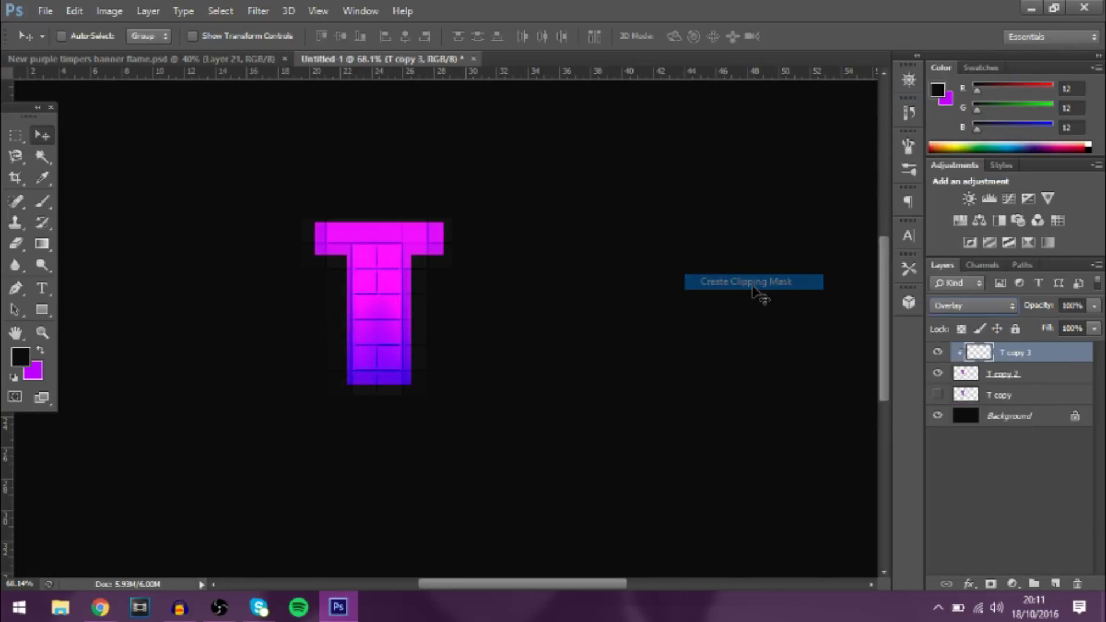
left_click(1095, 306)
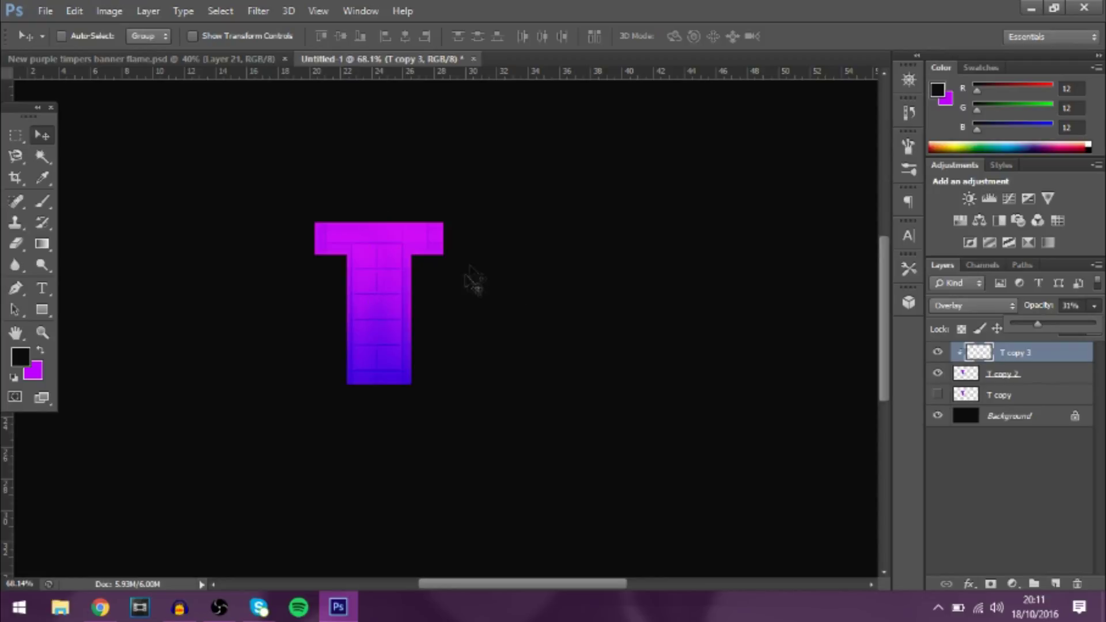
Merge the clipped edge layer with the T layer below it and duplicate the merged layer
left_click(1020, 375, "shift")
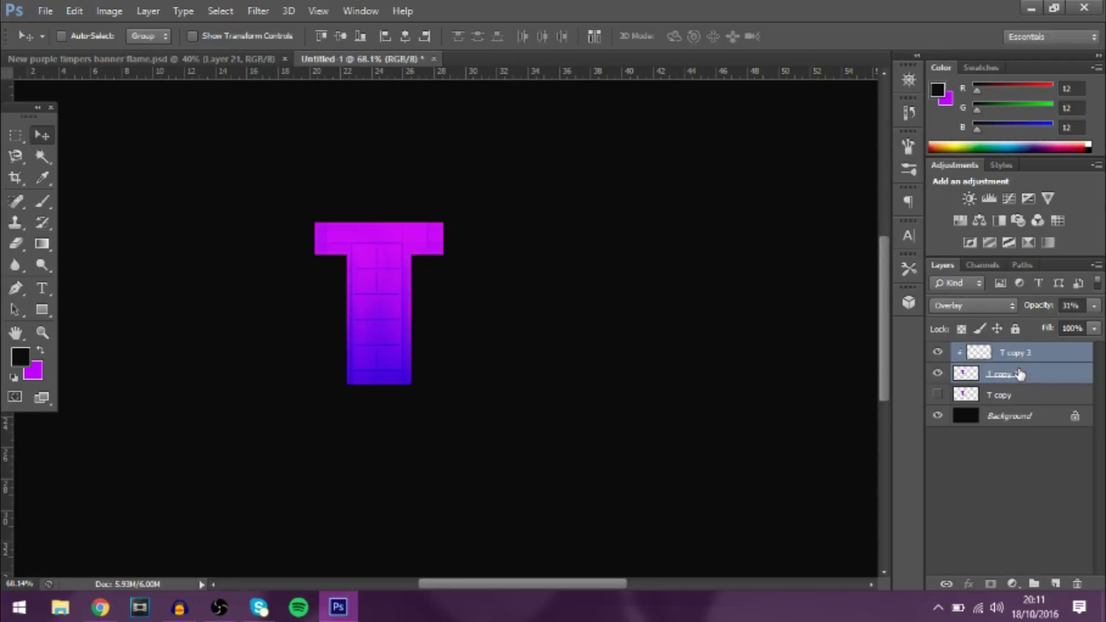
key("ctrl+e")
scroll(220, 323, "down", 2)
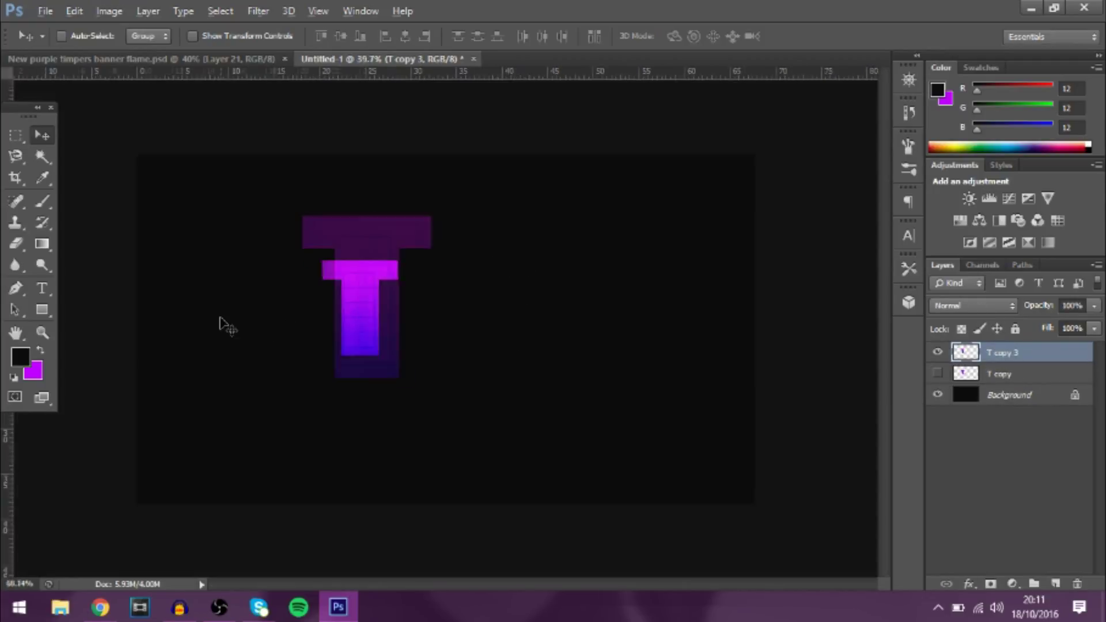
scroll(221, 322, "up", 3)
left_click_drag(553, 584, 529, 584)
scroll(373, 260, "up", 1)
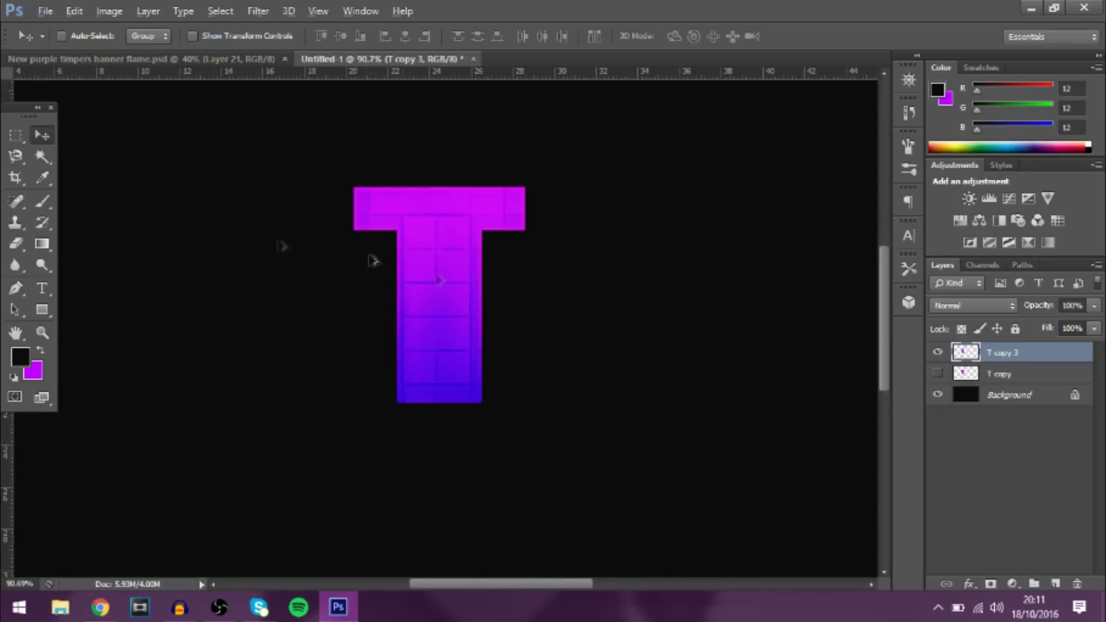
scroll(373, 261, "left", 3)
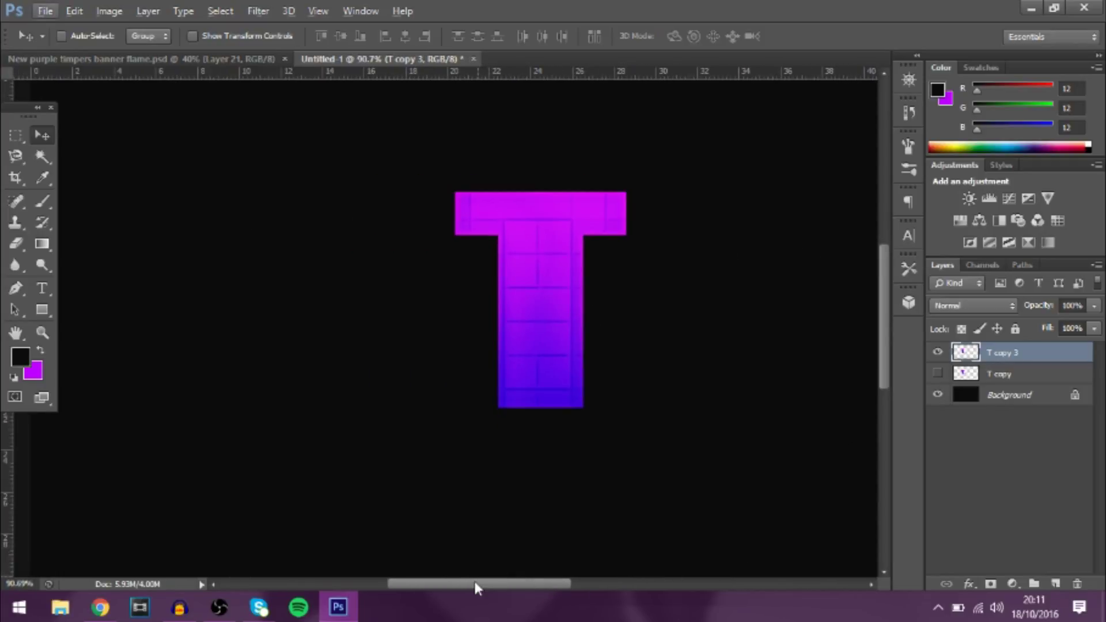
left_click_drag(475, 583, 501, 581)
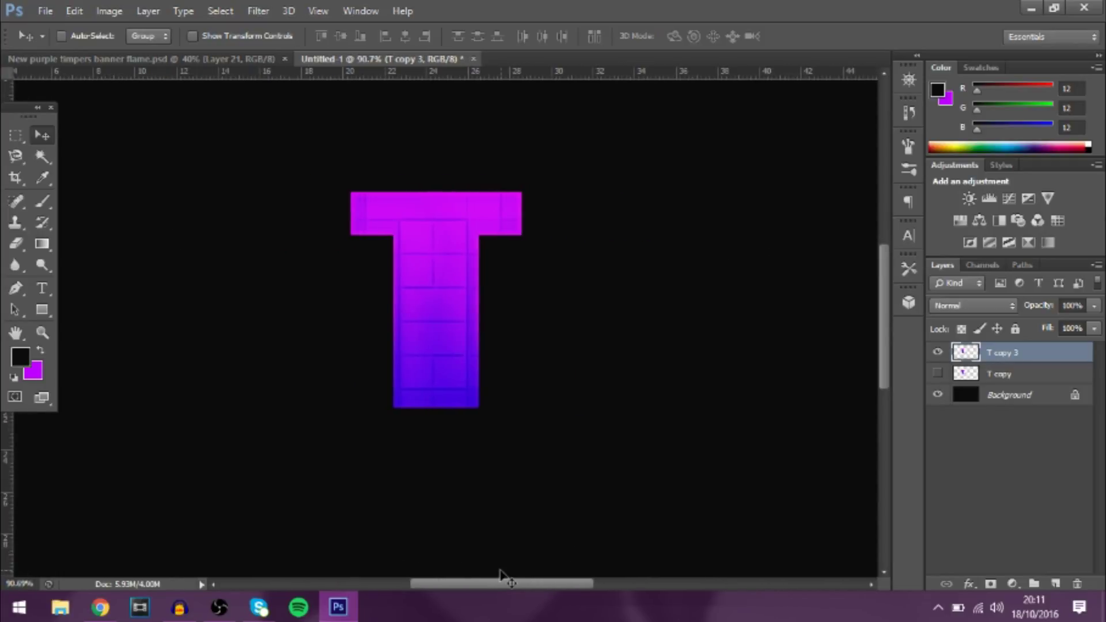
key("ctrl+j")
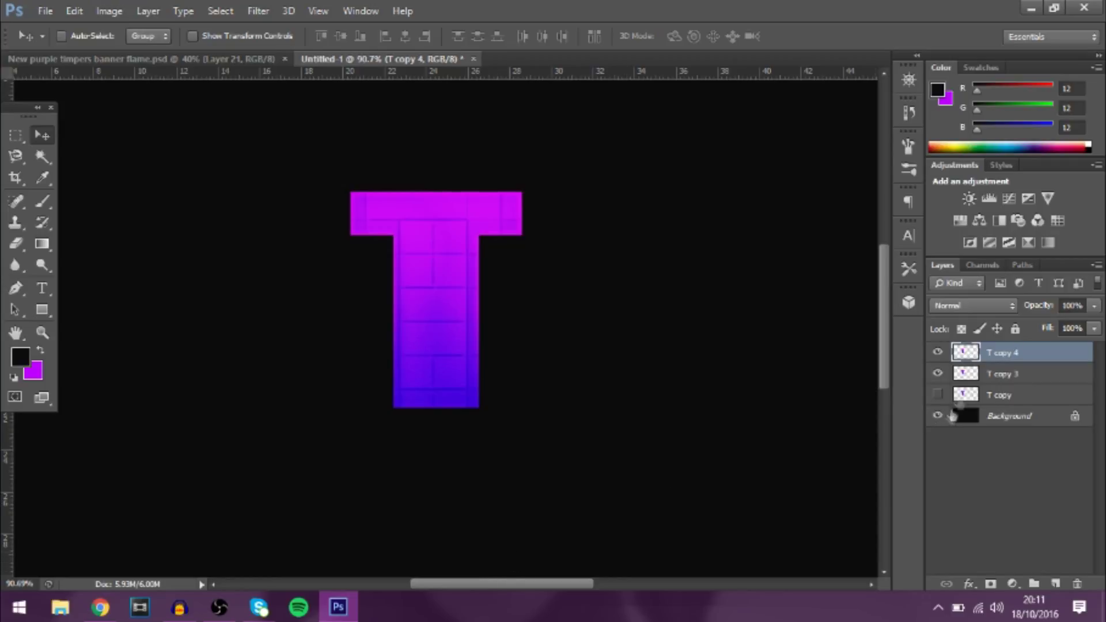
Nudge the lower T copy slightly straight down so it extends below the upper copy as a thickness edge
left_click(1013, 376)
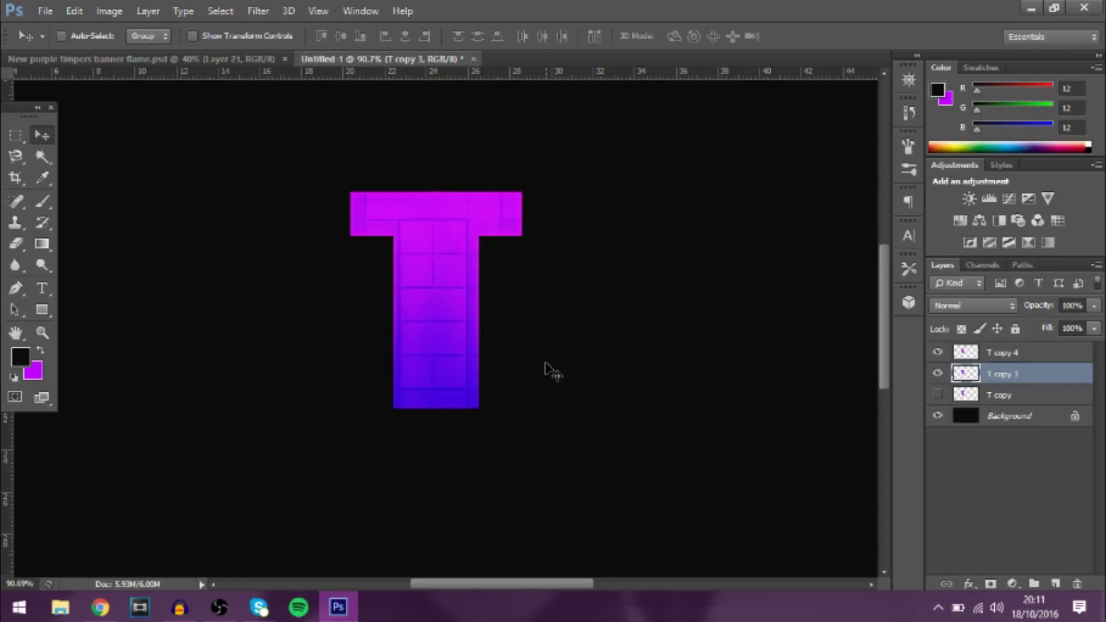
key("Down")
key("Down")
key("Down")
key("Down")
key("Down")
key("Down")
key("Down")
key("Down")
key("Down")
key("Down")
key("Down")
key("Down")
key("Down")
key("Down")
key("Down")
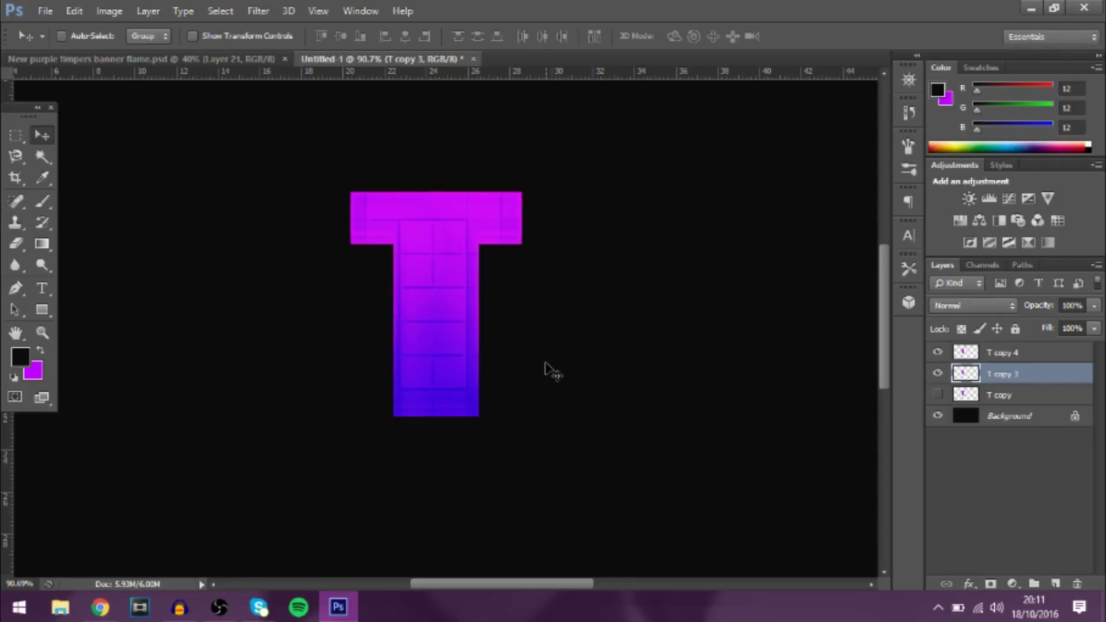
Apply Hue/Saturation to the lower T copy with hue -13 and lightness -12, and dismiss the virus protection notification
key("ctrl+u")
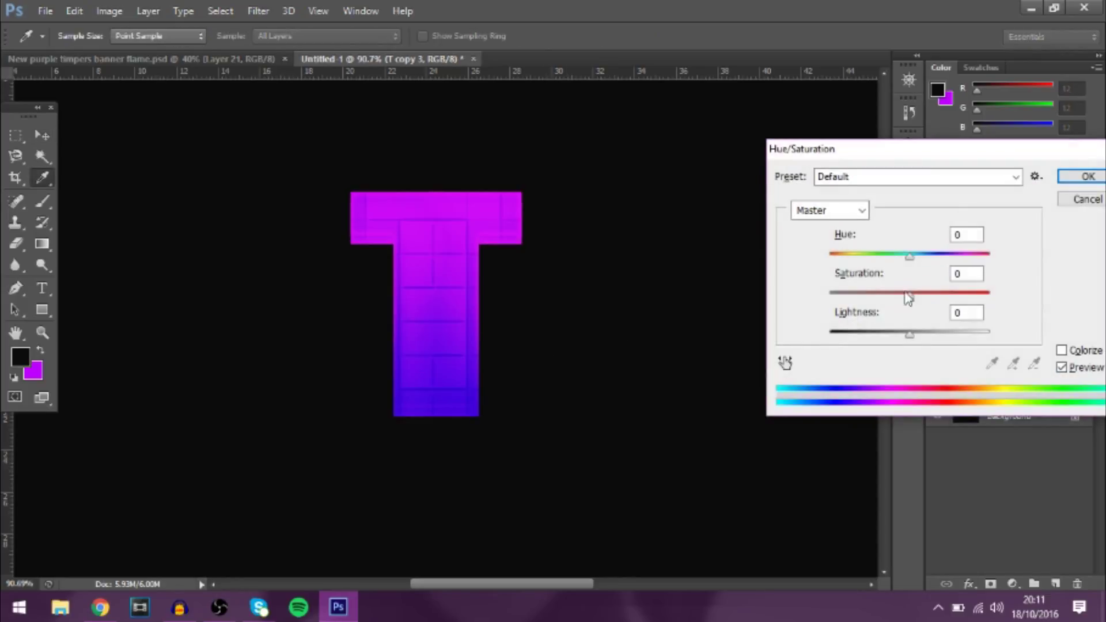
mouse_move(896, 263)
left_mouse_down()
mouse_move(915, 259)
mouse_move(905, 266)
left_mouse_up()
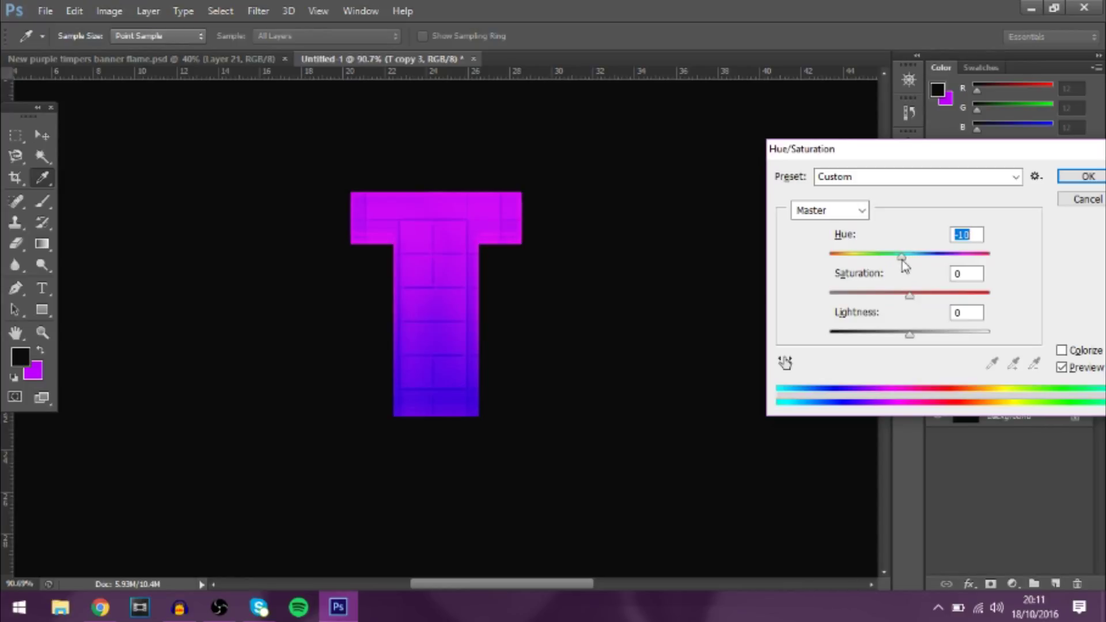
left_click_drag(908, 330, 901, 338)
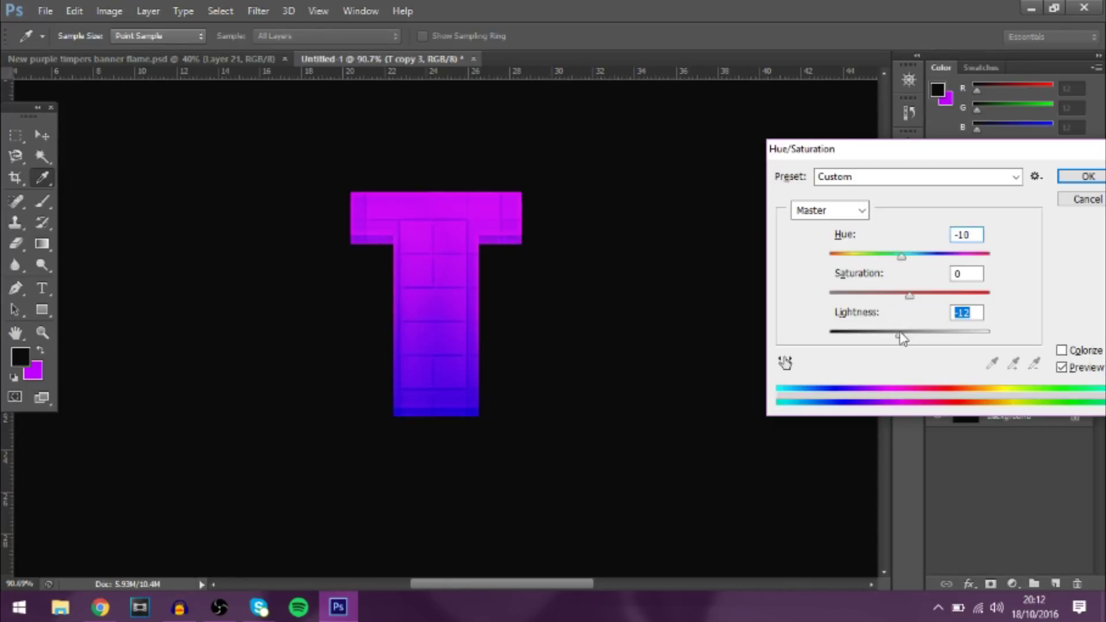
left_click_drag(905, 265, 900, 258)
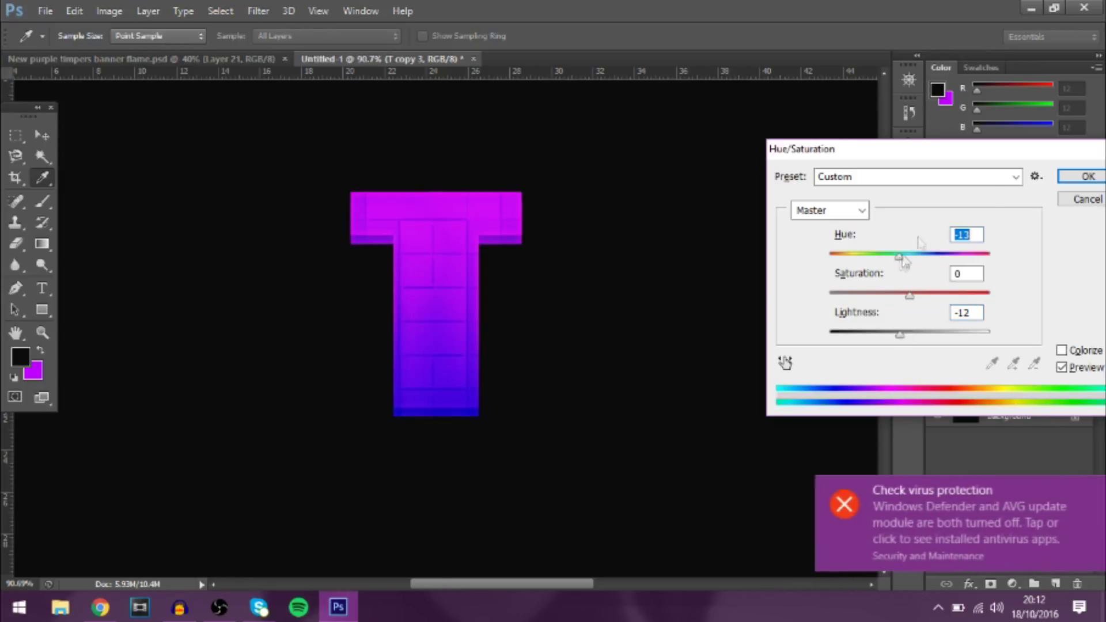
left_click(1099, 179)
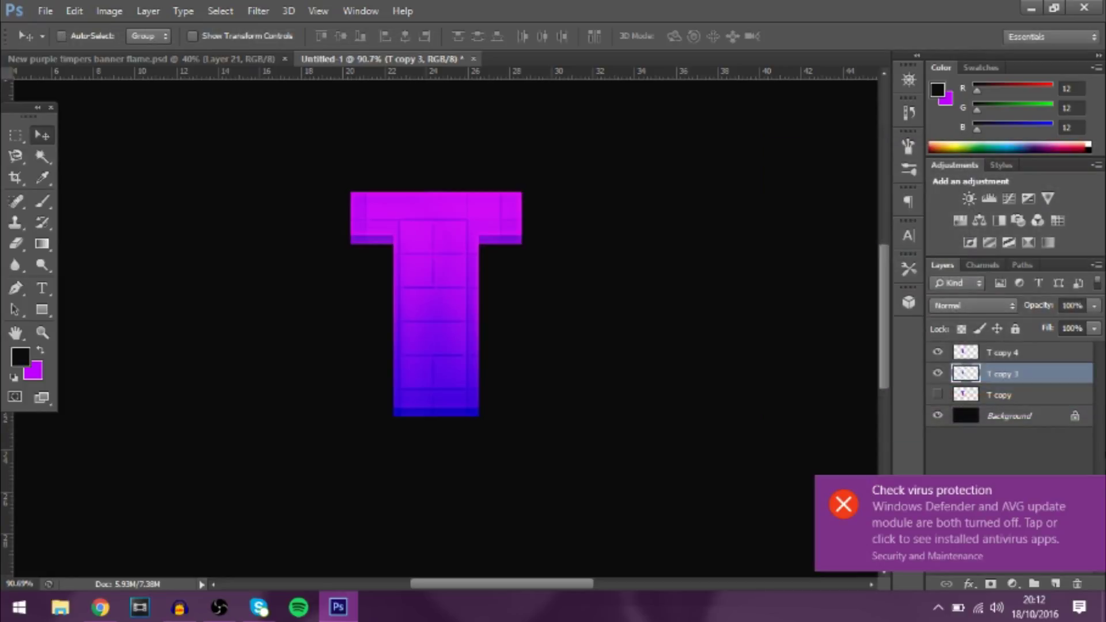
left_click(1094, 486)
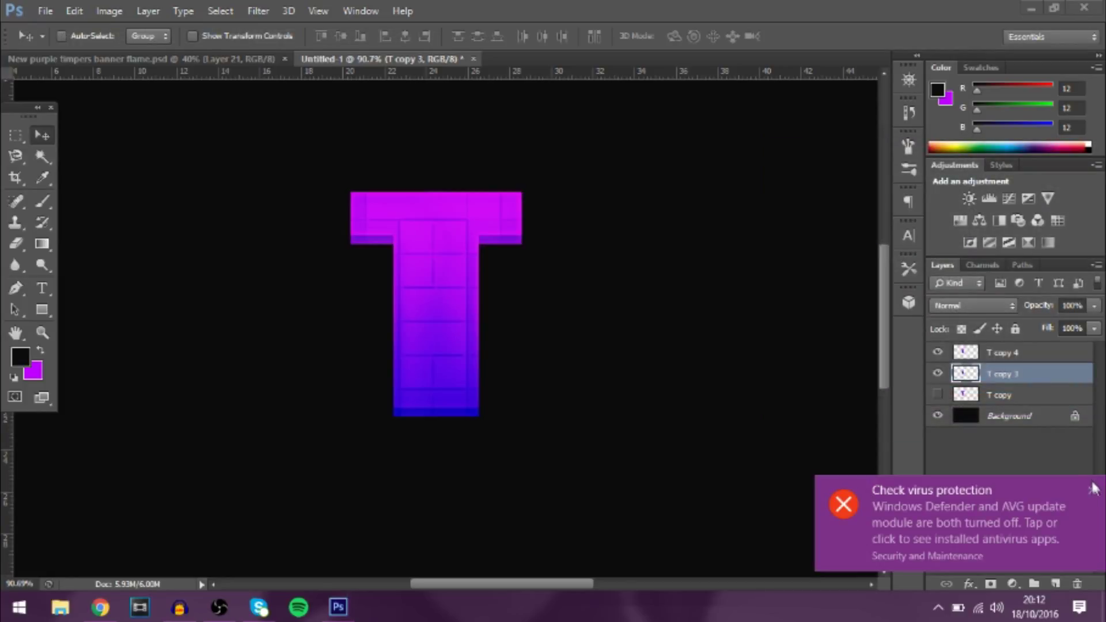
left_click(1093, 492)
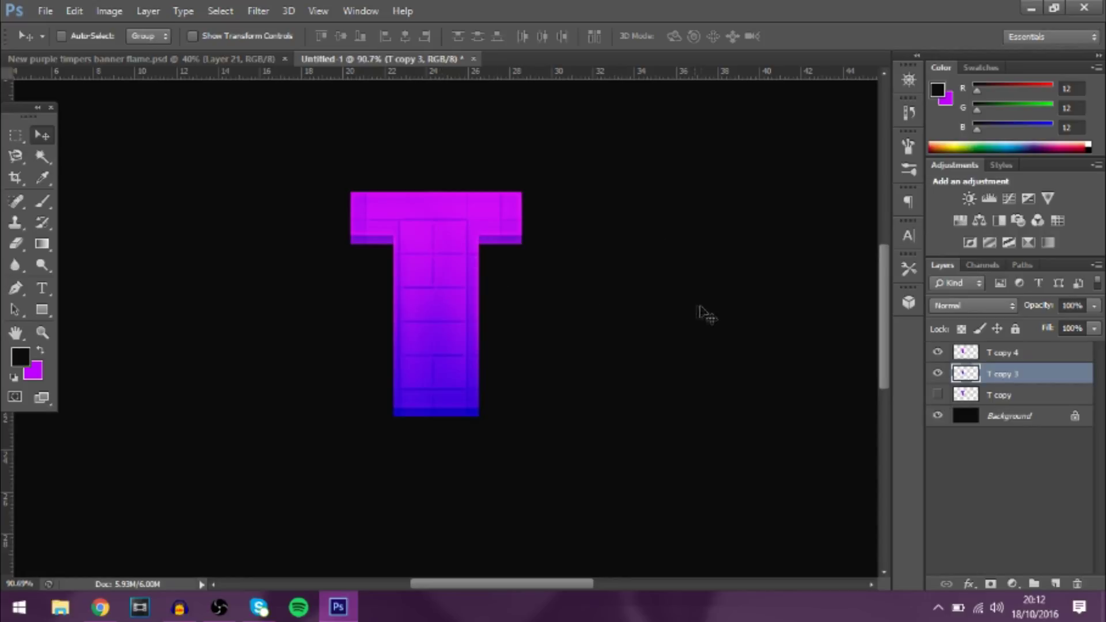
Merge the upper T copy and its darkened lower copy into one layer instead of grouping them
scroll(351, 328, "up", 3)
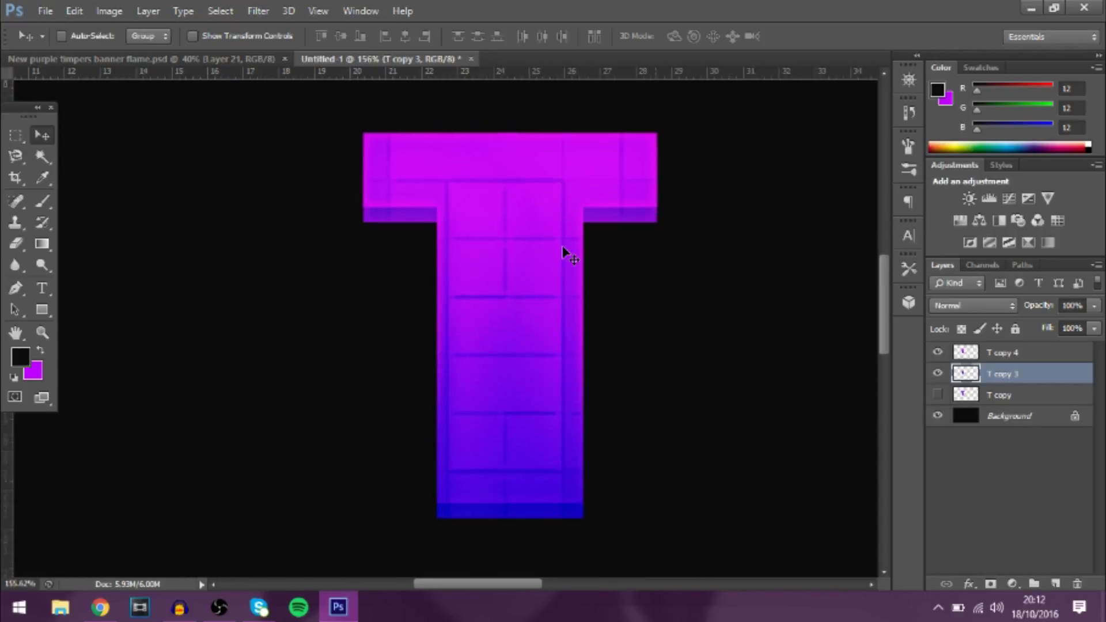
scroll(564, 254, "down", 3)
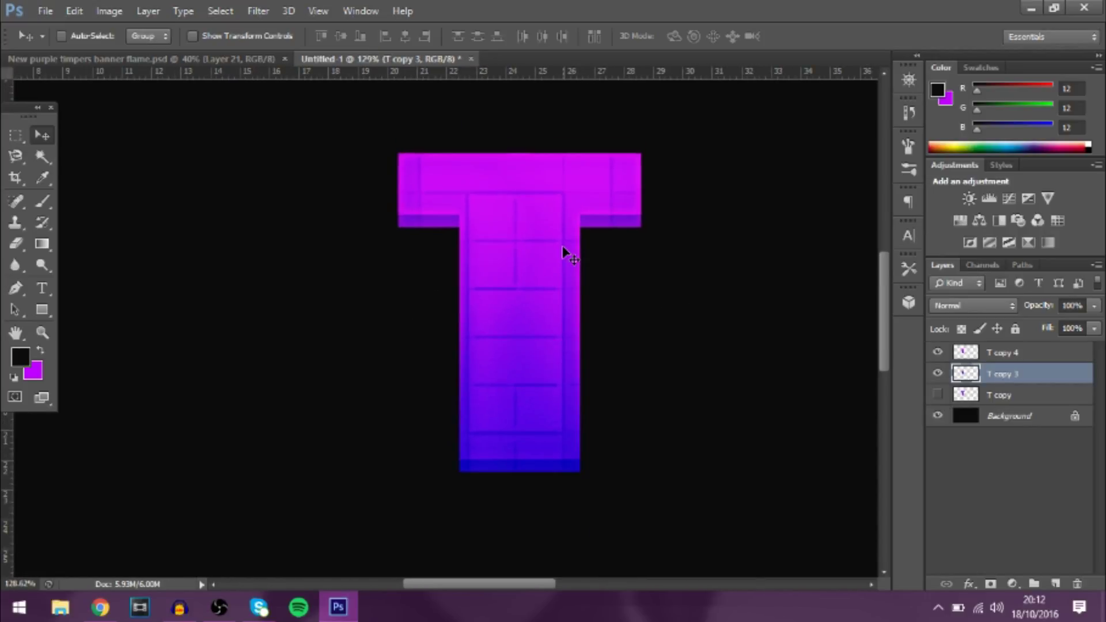
left_click(1029, 354, "ctrl")
key("ctrl+g")
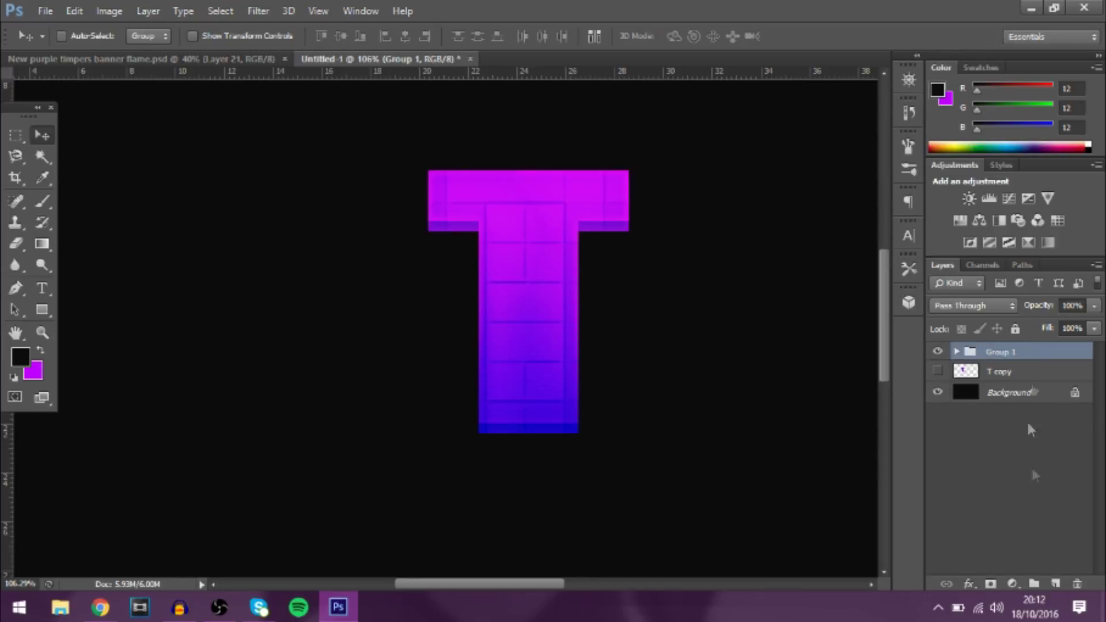
key("ctrl+z")
key("ctrl+e")
Add a new layer above the T and paint soft black shading over the letter's left side with a 460 px brush
left_click(1056, 583)
key("b")
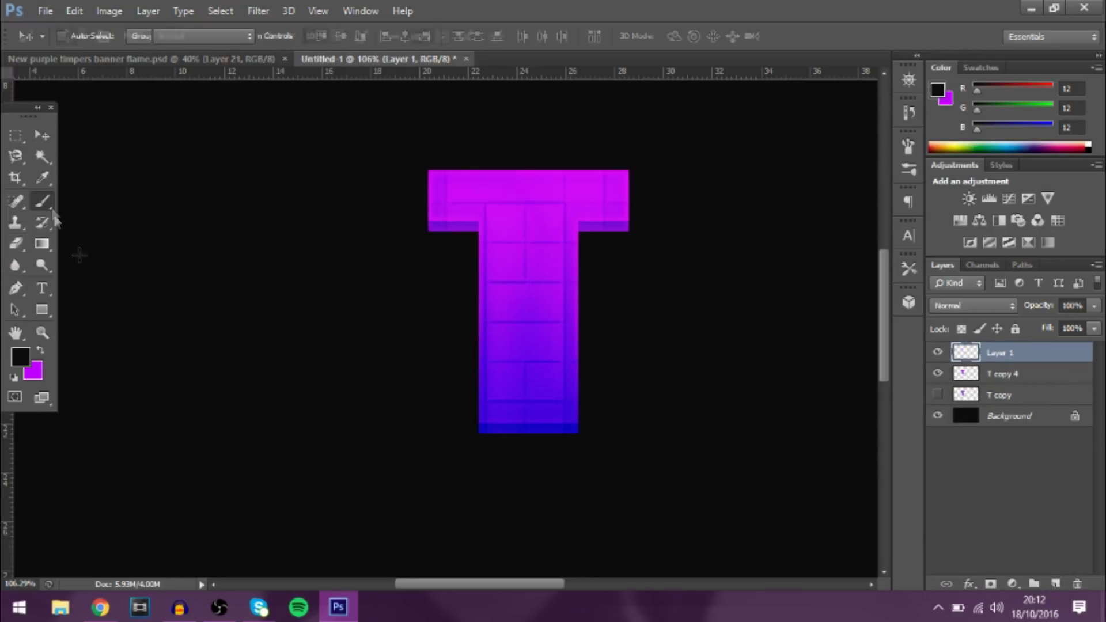
scroll(342, 283, "down", 2)
right_click(505, 323, "alt")
left_click_drag(614, 322, 652, 316)
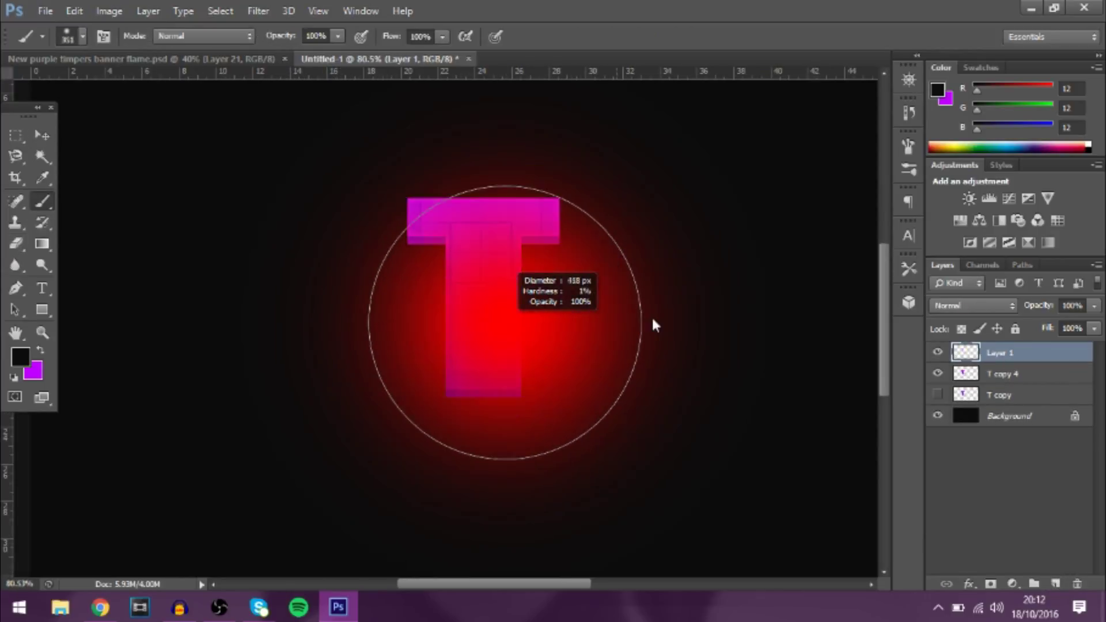
right_click(477, 313, "alt")
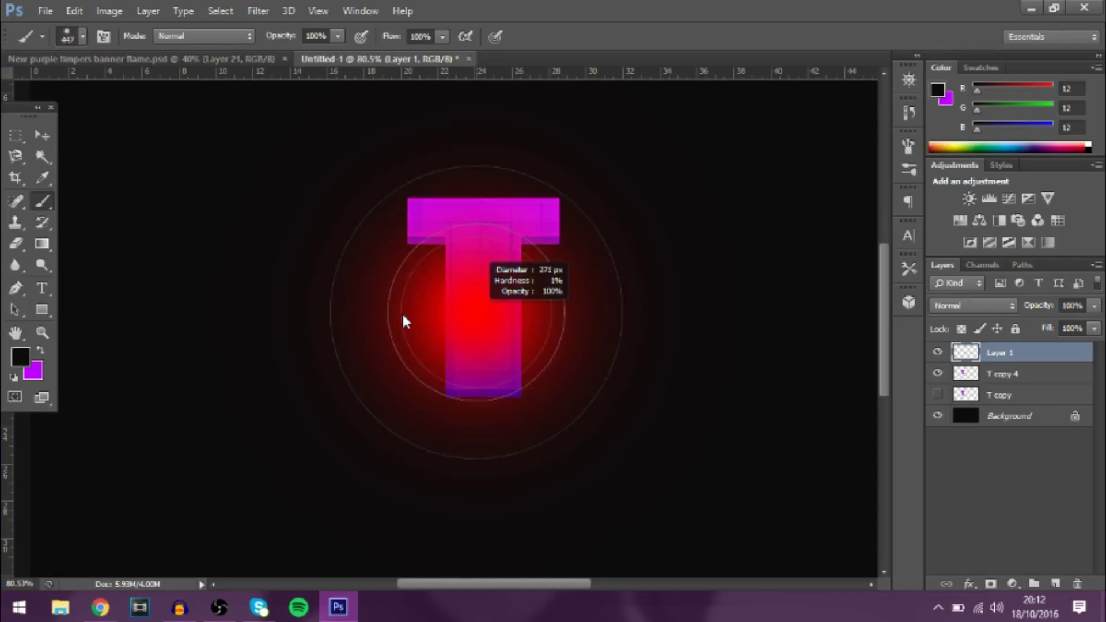
mouse_move(395, 217)
left_mouse_down()
mouse_move(395, 345)
mouse_move(371, 250)
left_mouse_up()
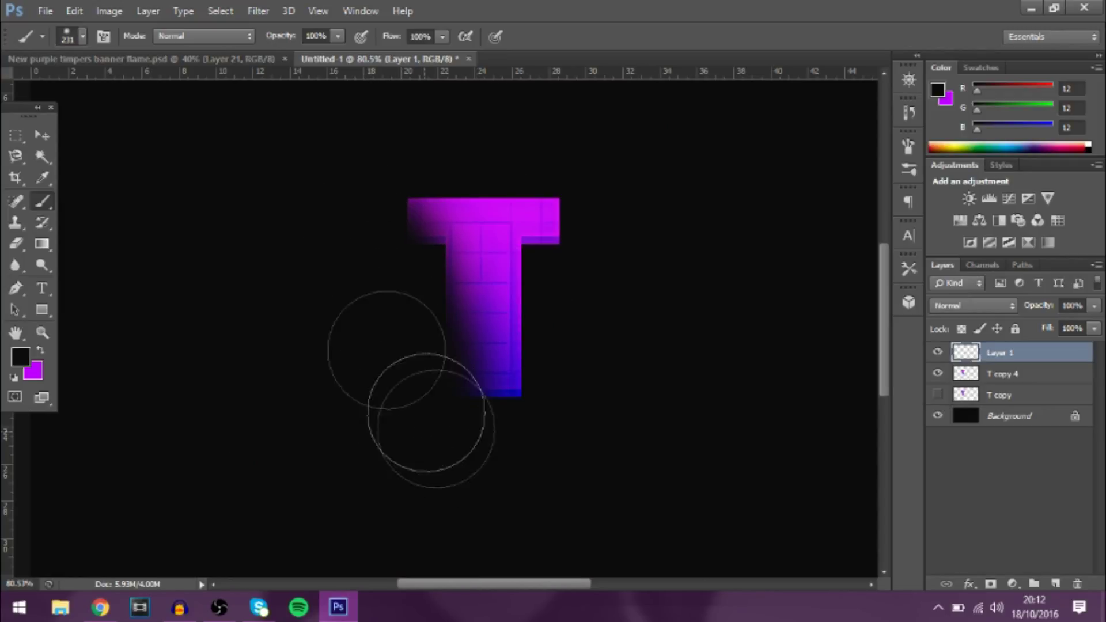
right_click(302, 236, "alt")
key("ctrl+z")
mouse_move(353, 315)
left_mouse_down()
mouse_move(371, 408)
mouse_move(277, 323)
mouse_move(185, 193)
left_mouse_up()
Set the black shading layer's blend mode to Overlay and clip it to the T layer below
left_click(973, 306)
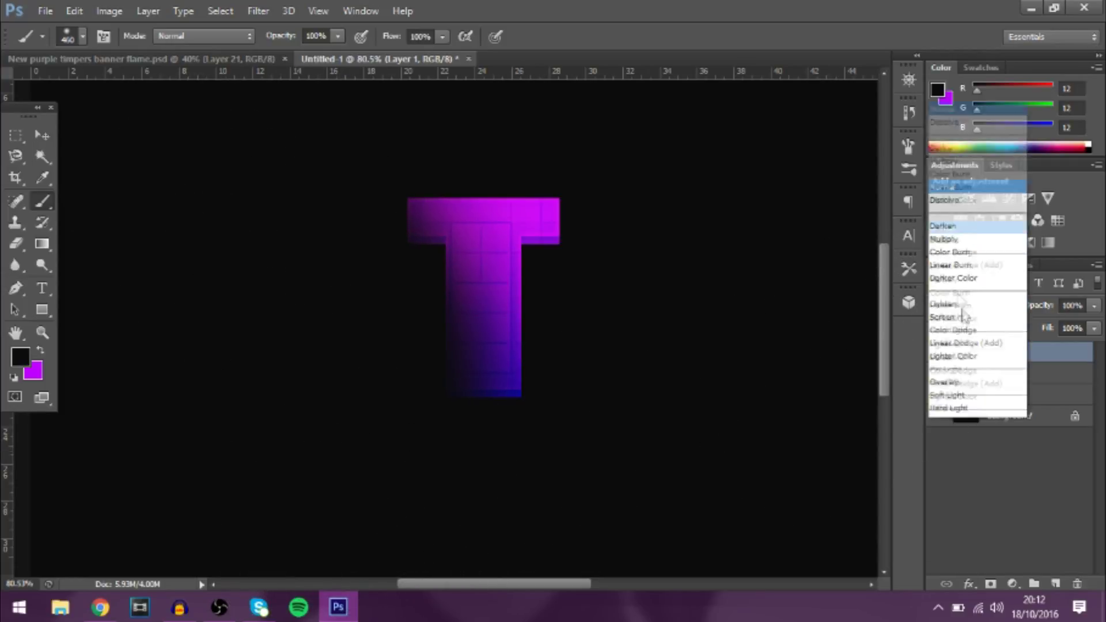
left_click(956, 271)
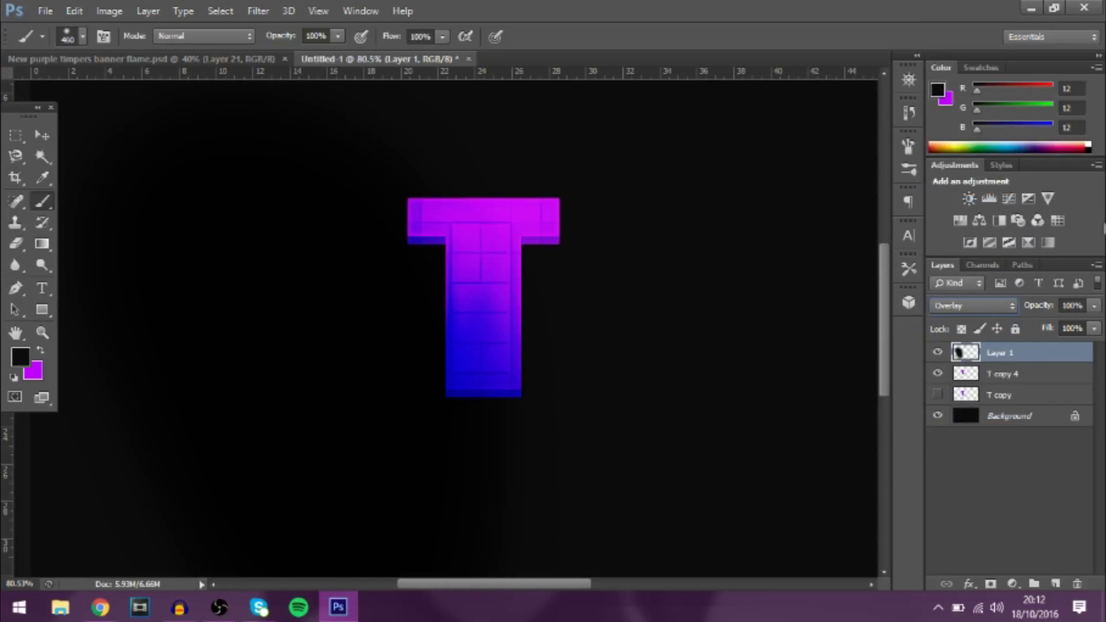
right_click(1035, 354)
left_click(809, 284)
Lower the shading layer's opacity to 34% and merge it into the T layer
left_click(1095, 306)
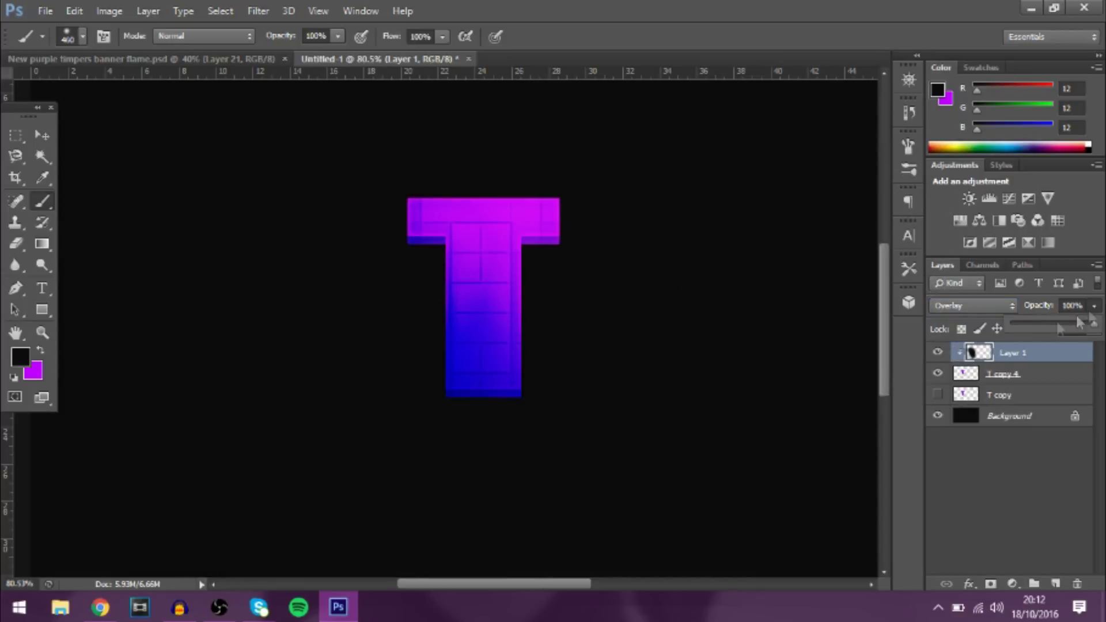
left_click_drag(1039, 327, 1039, 318)
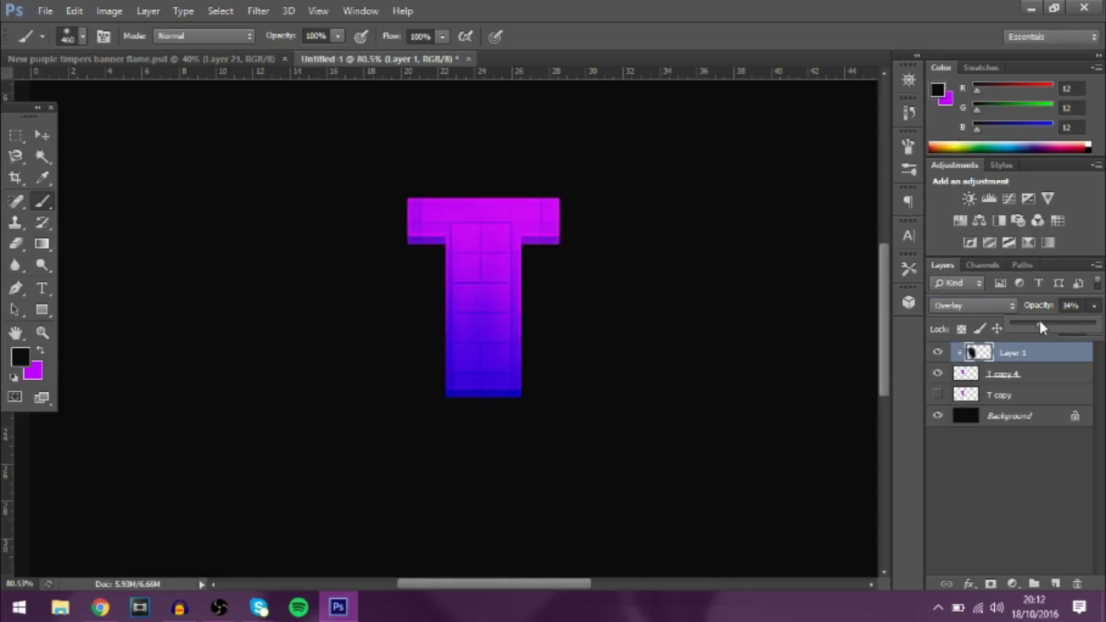
left_click(52, 137)
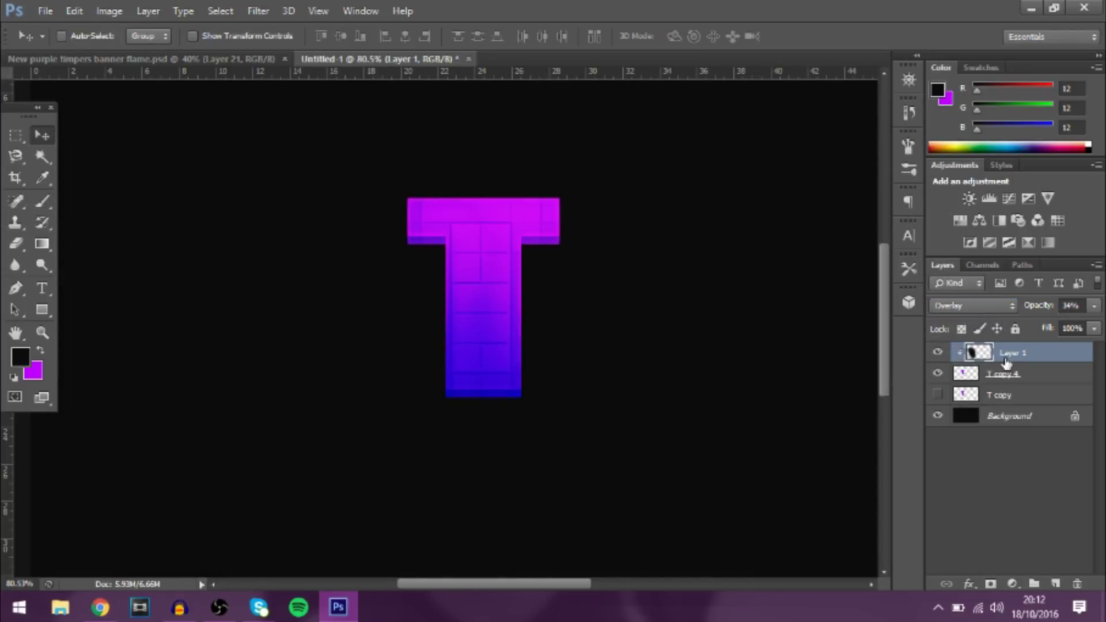
key("ctrl+e")
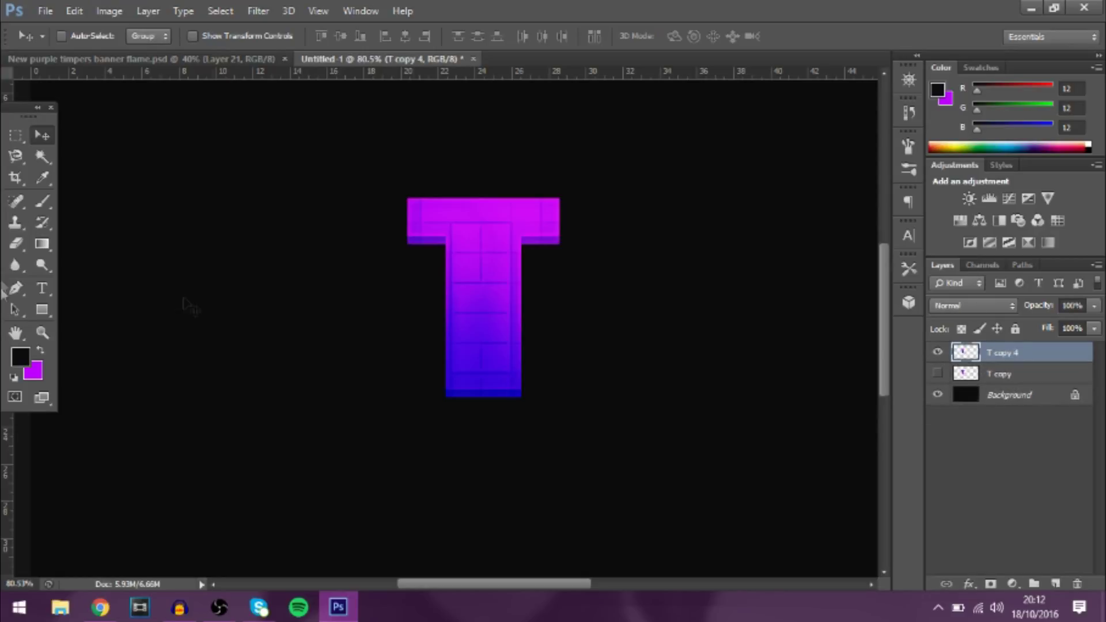
Paint a soft white (ffffff) highlight over the T's upper right corner on a new layer clipped to the T
left_click(42, 223)
left_click(21, 356)
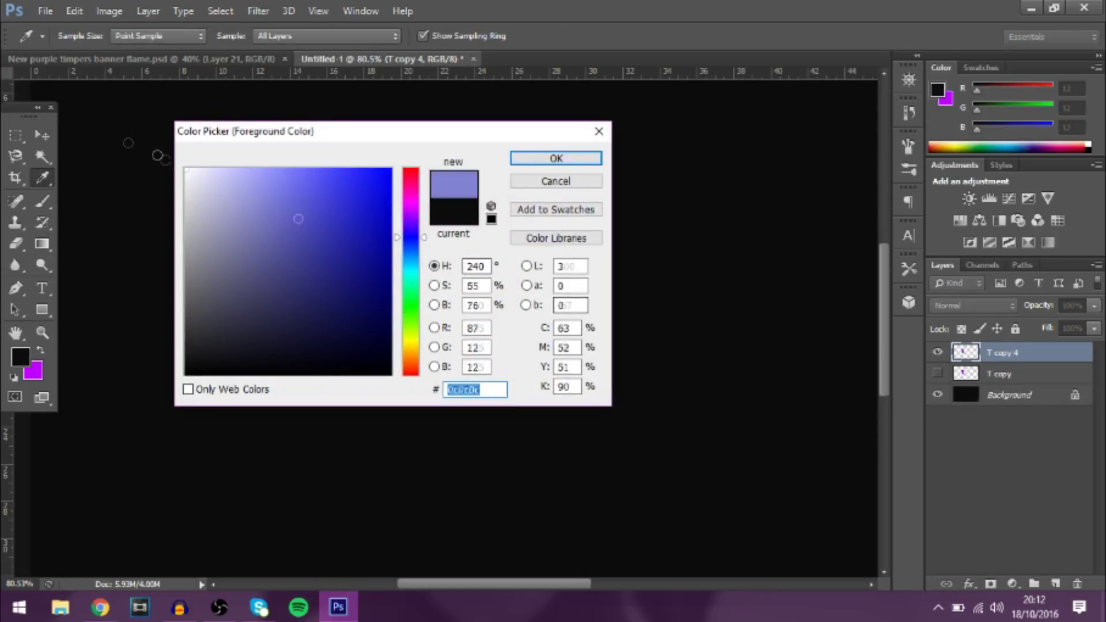
type("ffffff")
left_click(1055, 584)
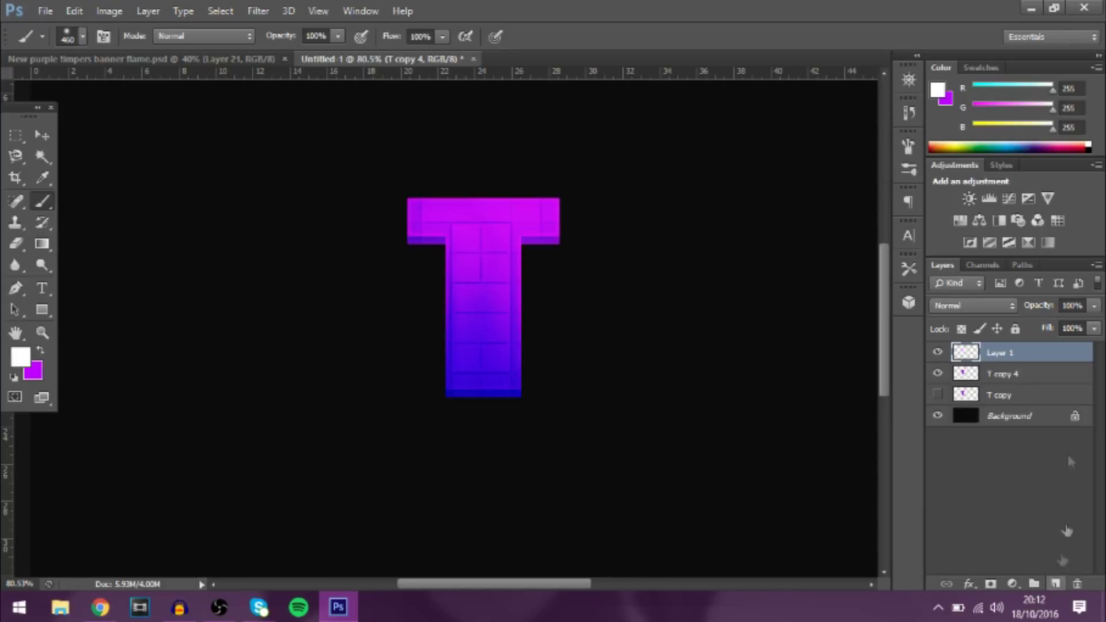
right_click(1037, 353)
left_click(772, 282)
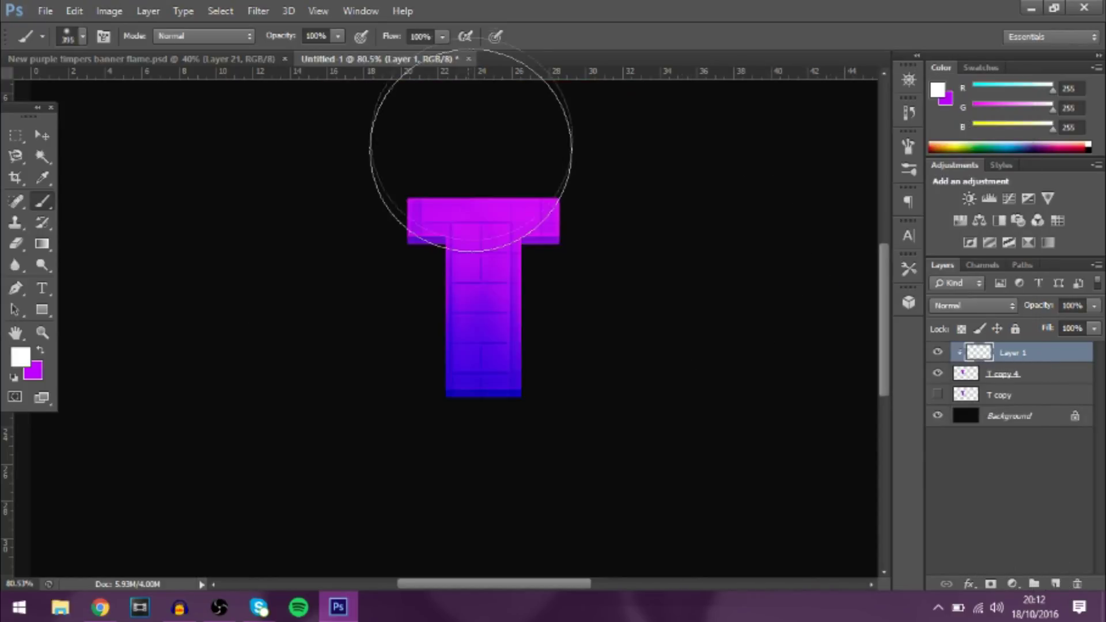
left_click(547, 184)
Set the white highlight layer's blend mode to Overlay and dismiss the virus protection notification
left_click(1008, 309)
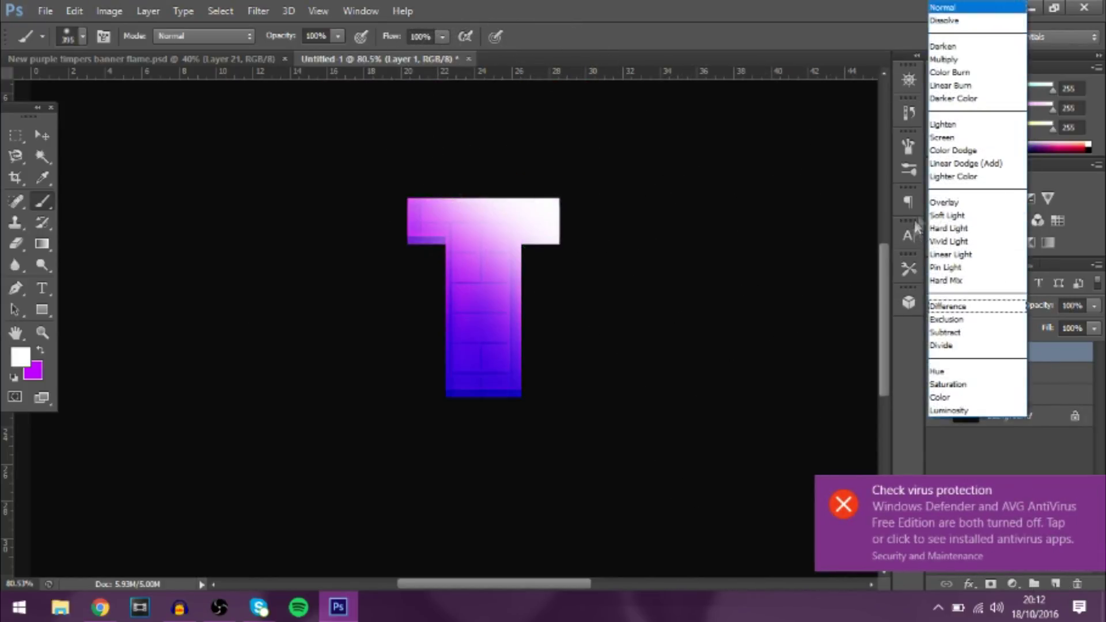
left_click(954, 207)
left_click(1093, 491)
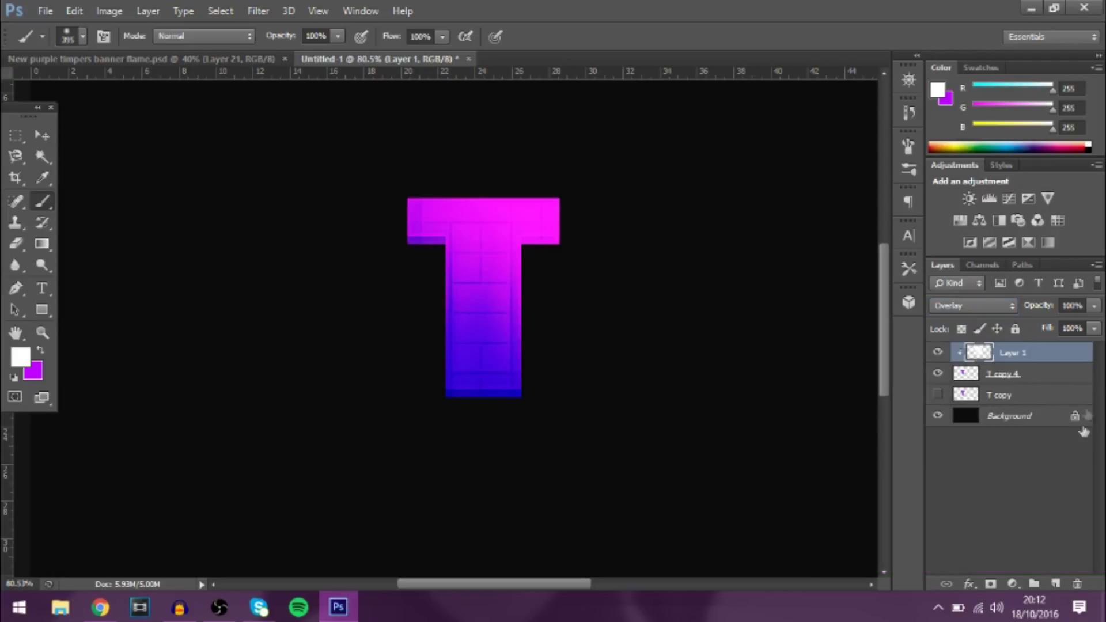
Lower the highlight layer's opacity to 33% and merge it into the T layer
left_click(1038, 323)
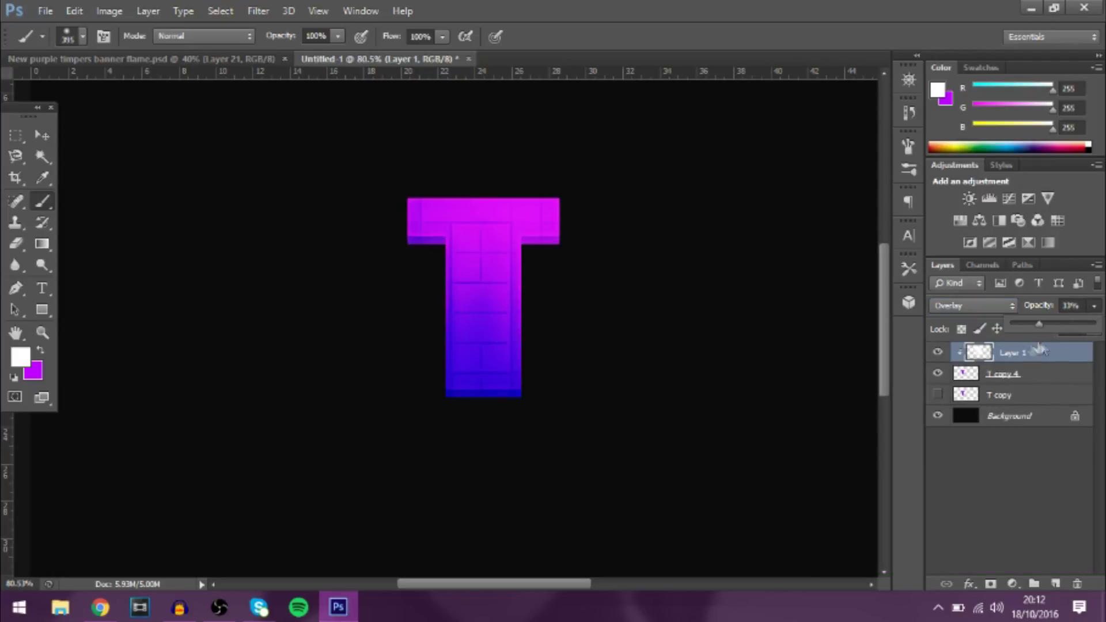
left_click(1004, 376, "shift")
key("ctrl+e")
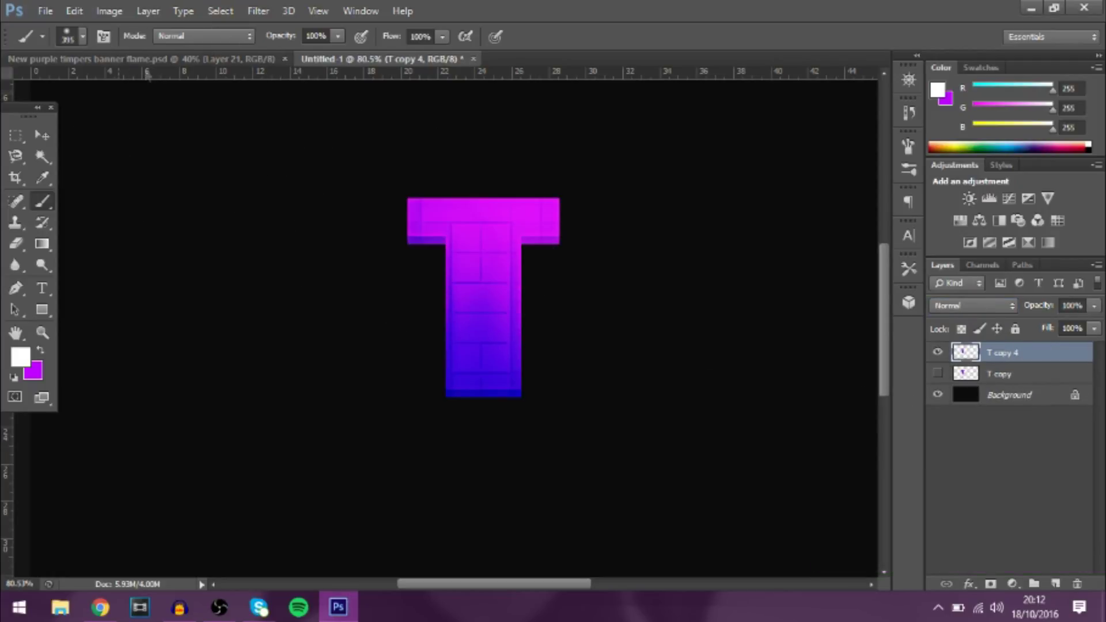
Compare the finished T with the lettering in the purple Timpers banner, examining the shading and glow of both up close
left_click(195, 58)
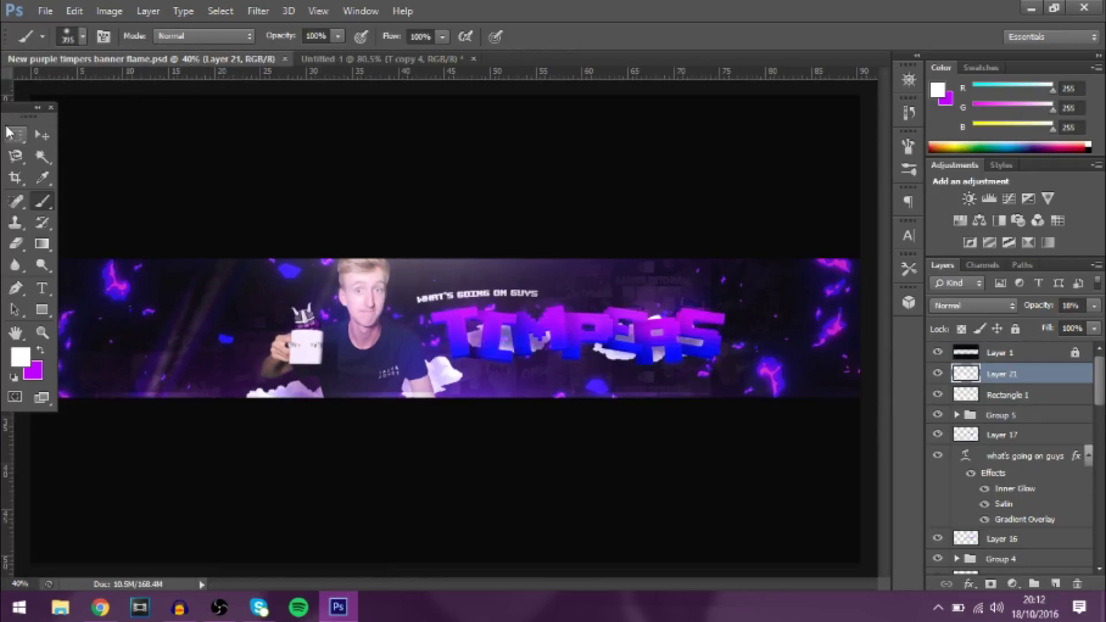
left_click(41, 135)
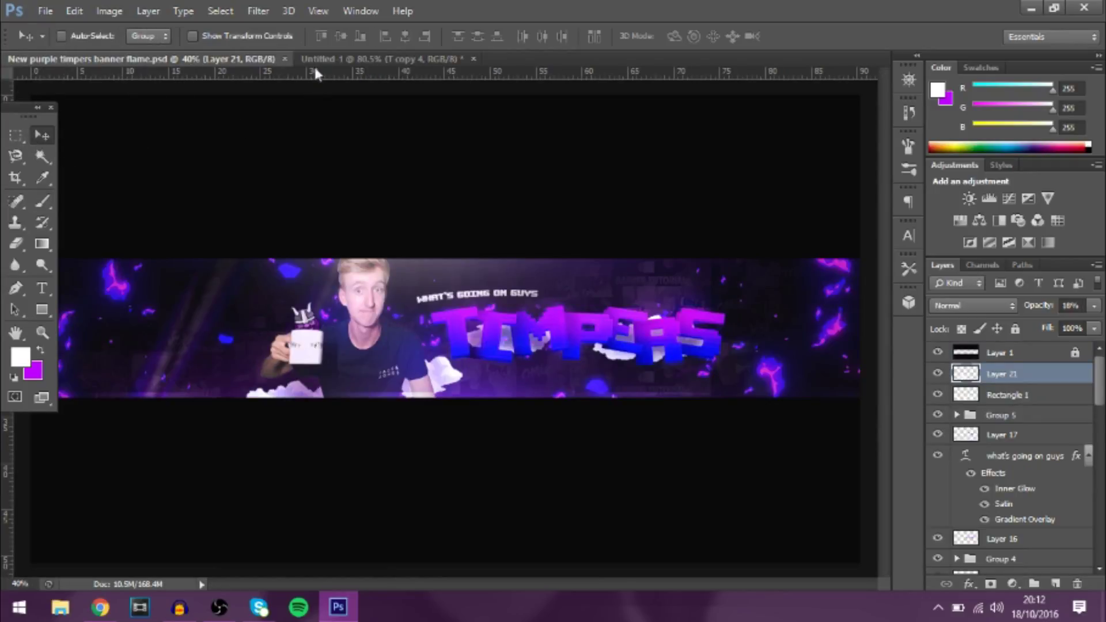
left_click(438, 59)
scroll(686, 294, "up", 2)
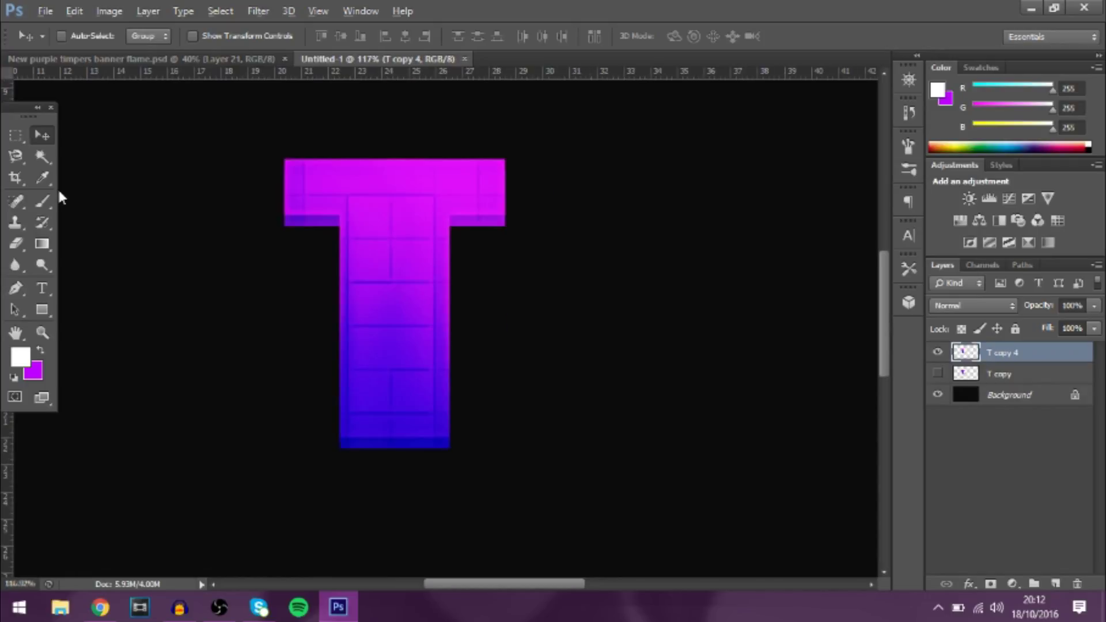
scroll(57, 188, "down", 3)
left_click(92, 60)
scroll(639, 416, "up", 3)
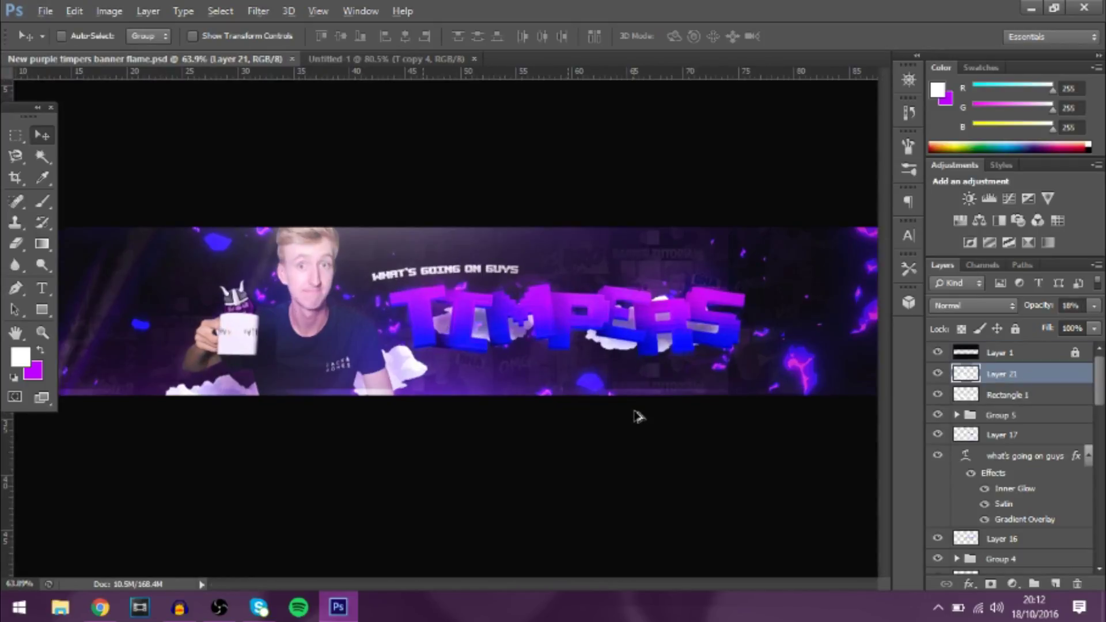
scroll(570, 277, "up", 3)
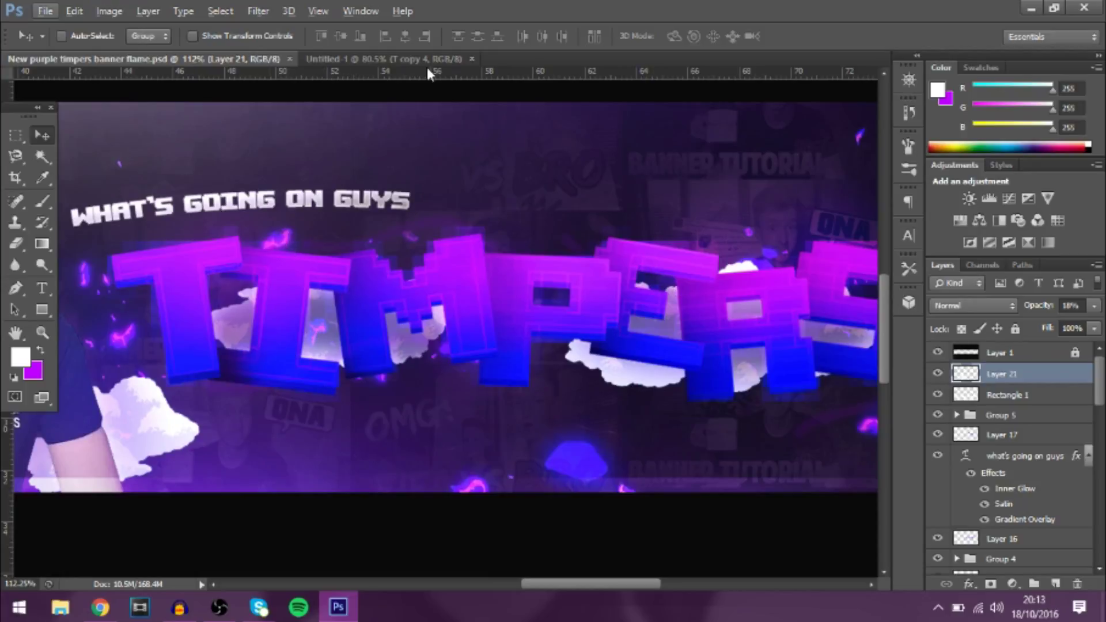
left_click(421, 56)
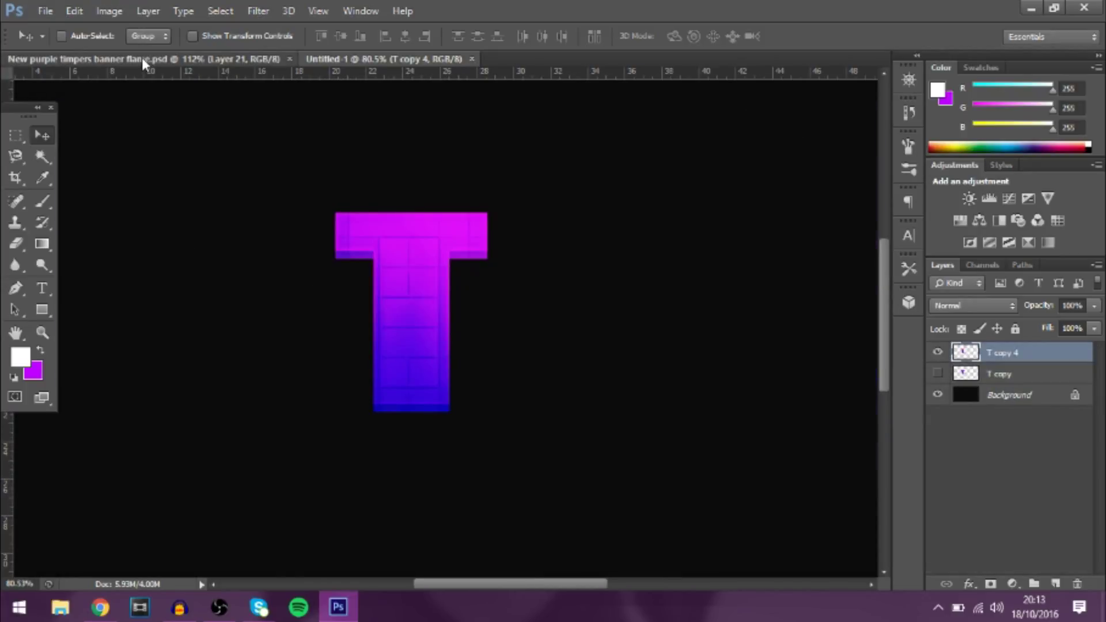
left_click(142, 58)
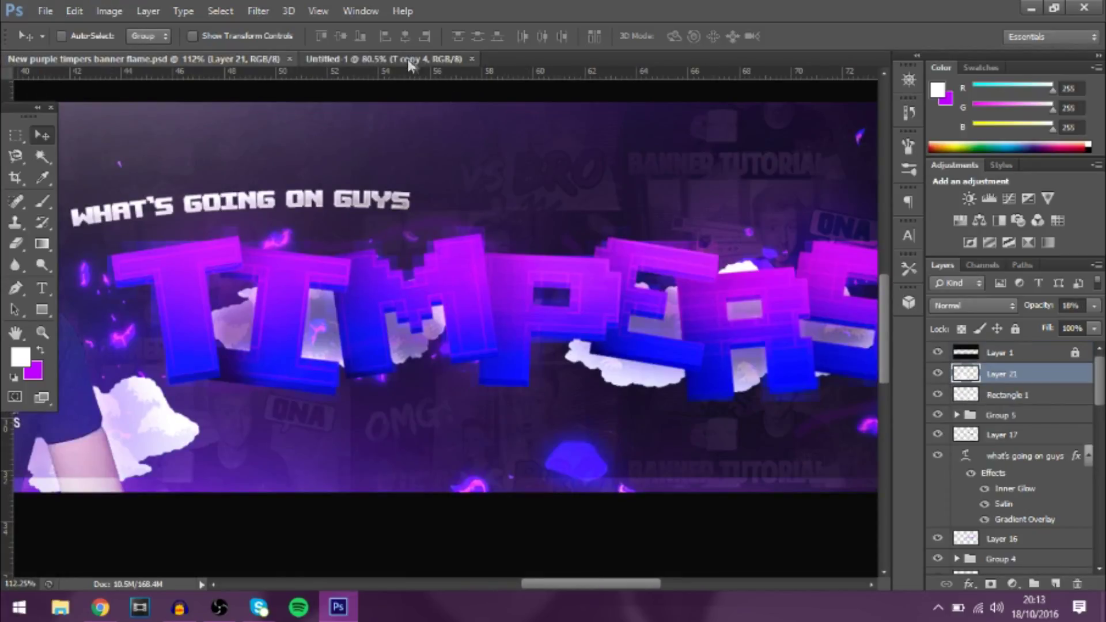
left_click(427, 59)
Add a new layer above the T and set the brush's foreground color to purple 8a00ff
scroll(605, 389, "down", 2)
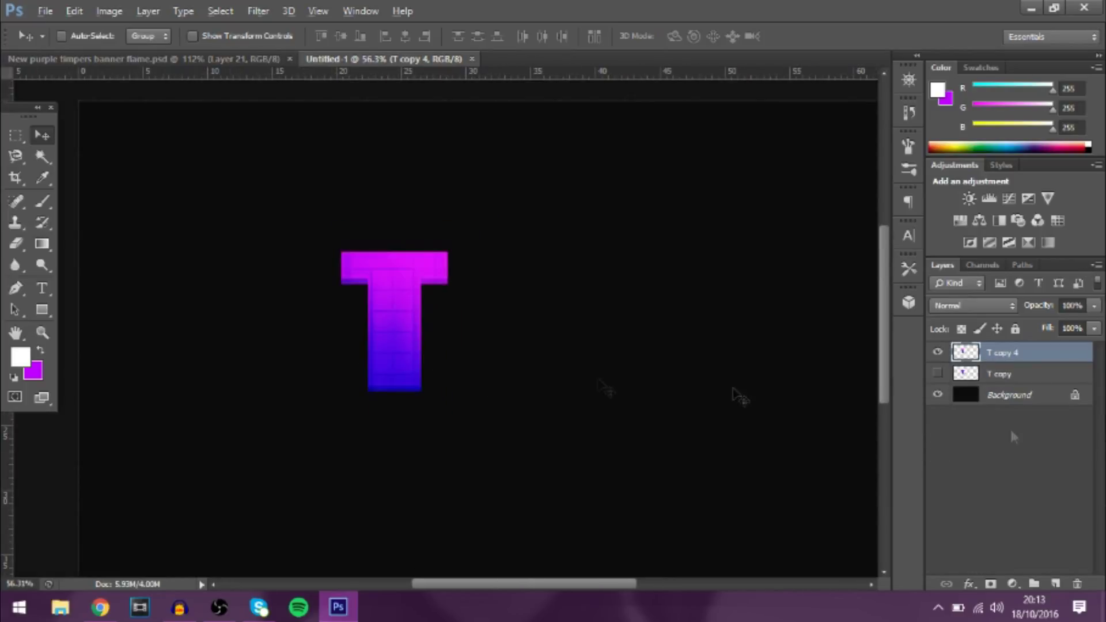
left_click(1057, 585)
left_click(41, 202)
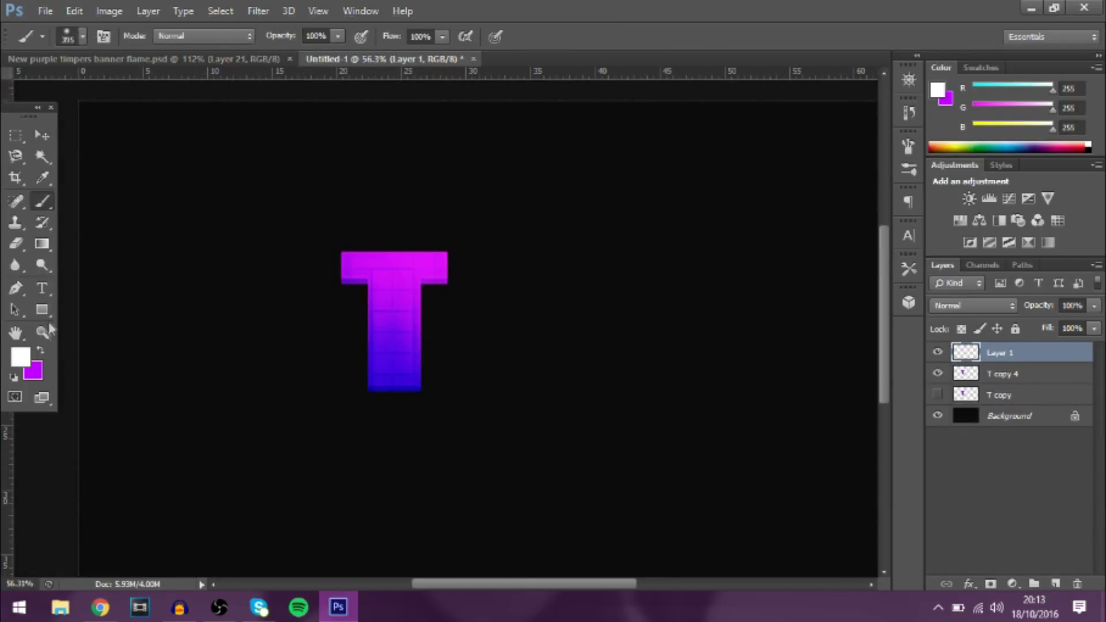
left_click(39, 351)
left_click(21, 357)
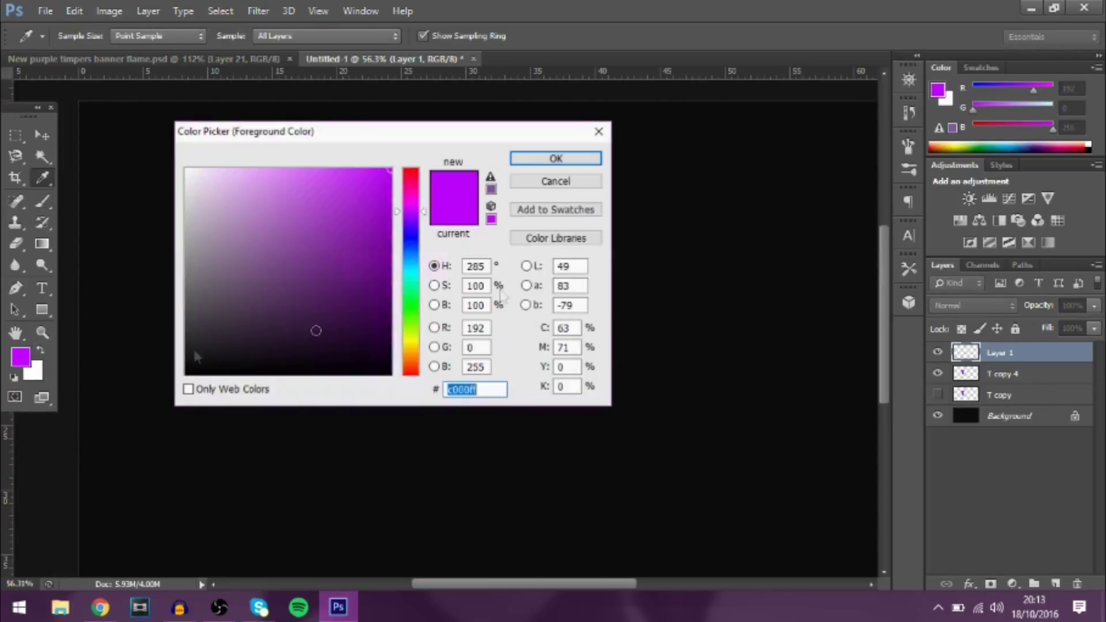
left_click(416, 219)
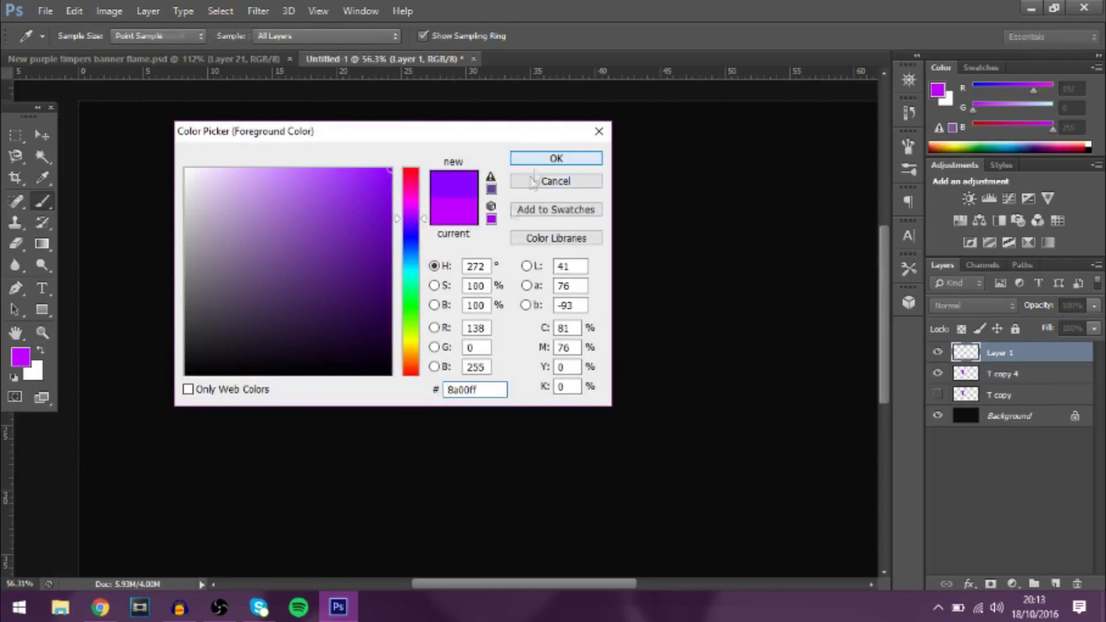
left_click(556, 159)
Try painting a soft purple glow over the T with an 850 px brush, and undo it
mouse_move(435, 345)
left_mouse_down()
mouse_move(538, 334)
mouse_move(405, 314)
left_mouse_up()
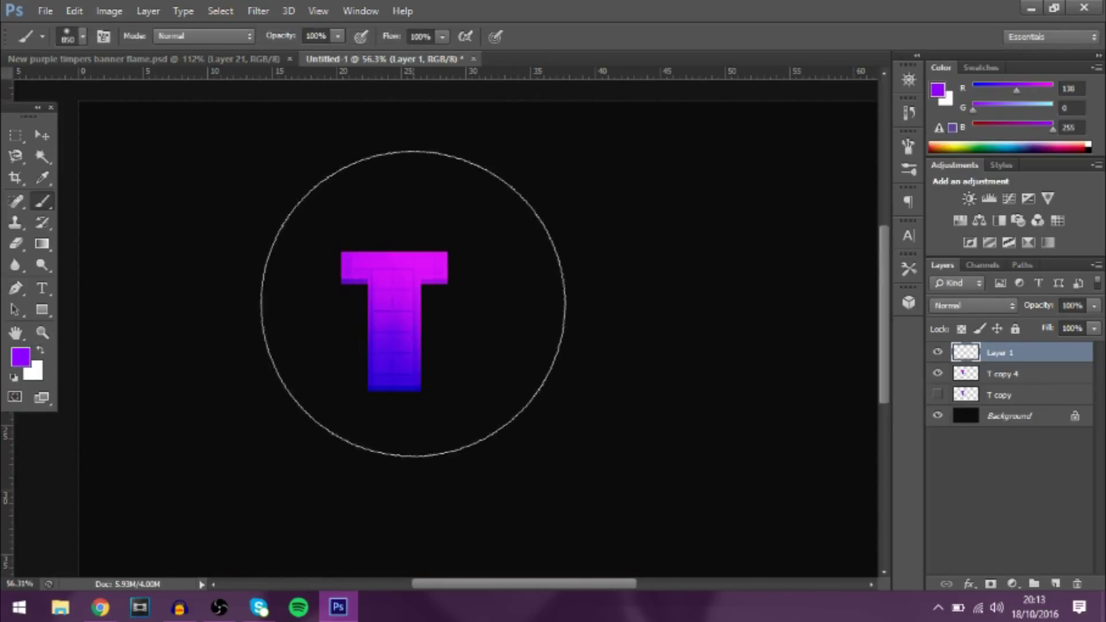
left_click(388, 306)
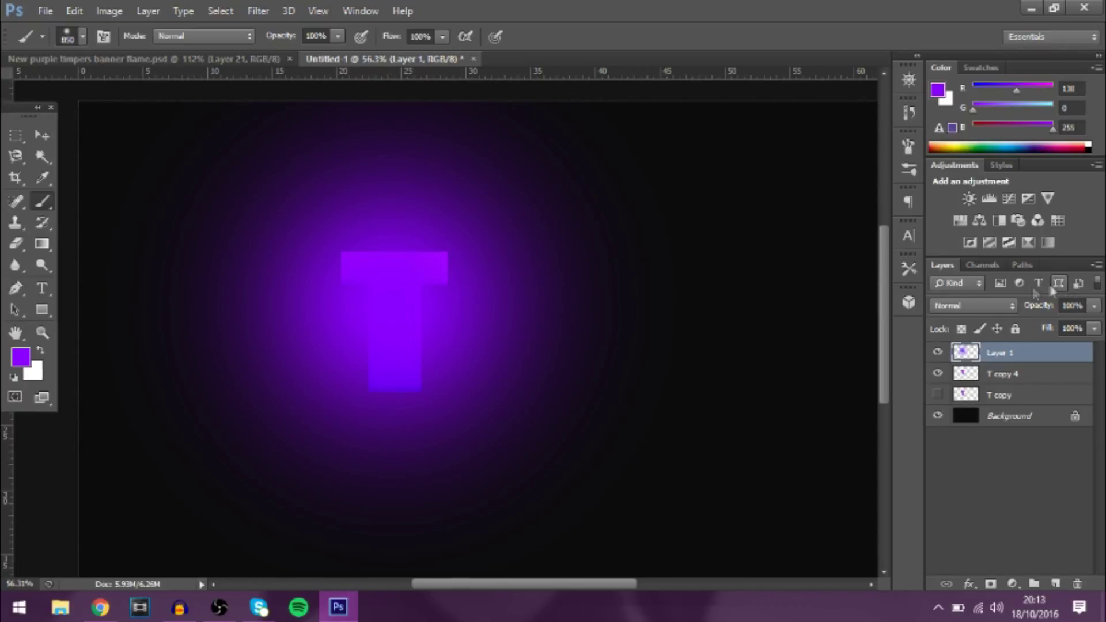
key("ctrl+z")
Paint a soft purple glow centred on the T with a 591 px brush and set its layer to Color Dodge
left_click_drag(405, 306, 343, 320)
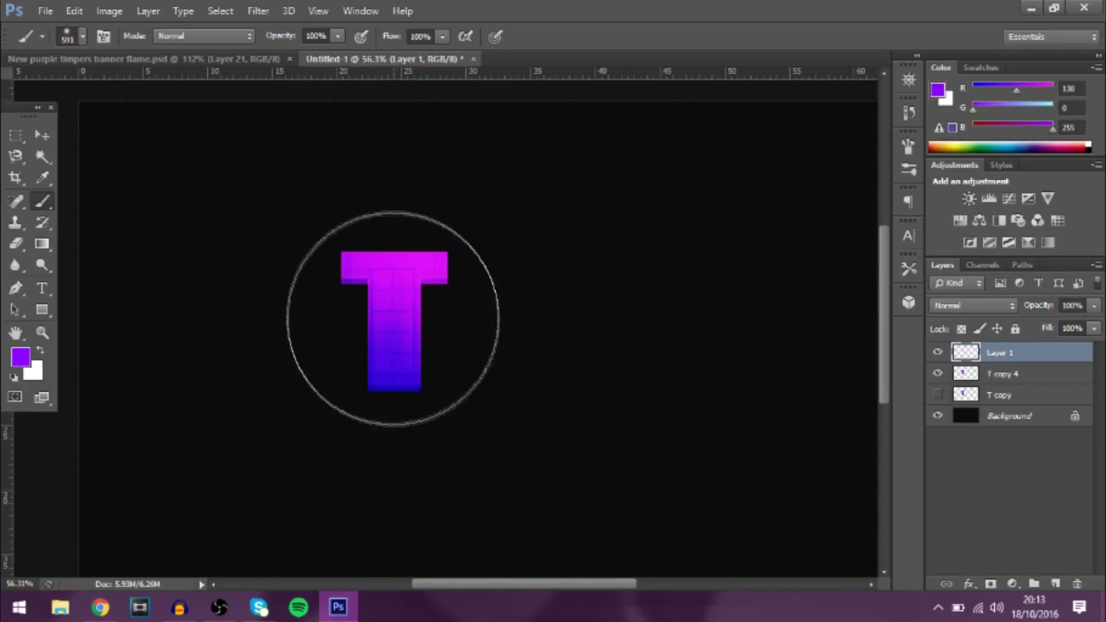
left_click(394, 323)
left_click(1011, 302)
left_click(957, 151)
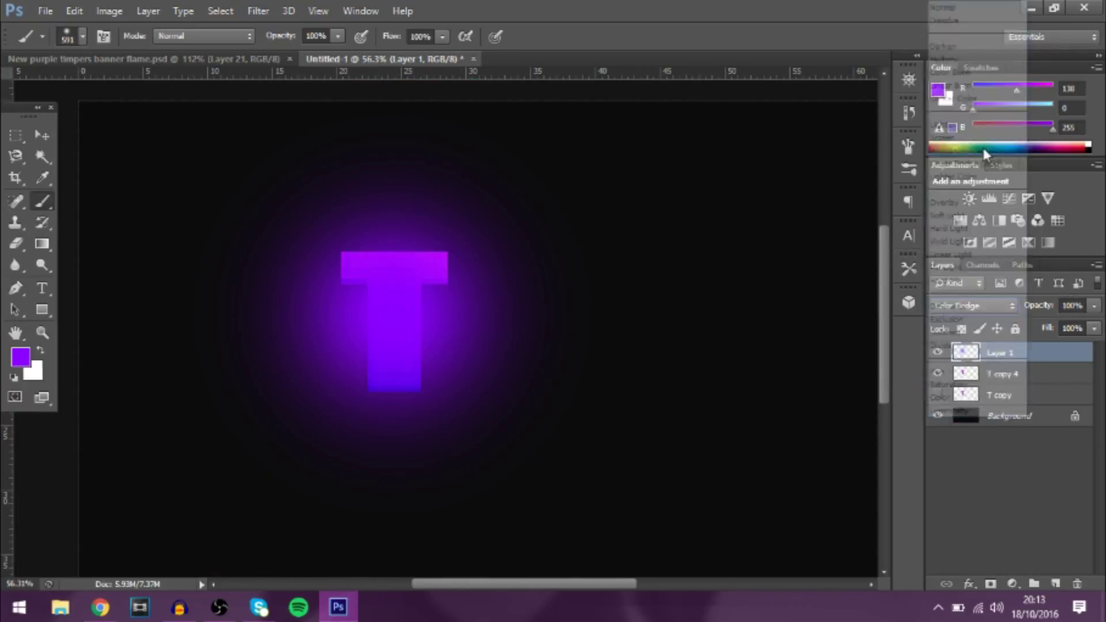
Try the Lighten blend mode on the glow layer and return it to Color Dodge
left_click(1013, 306)
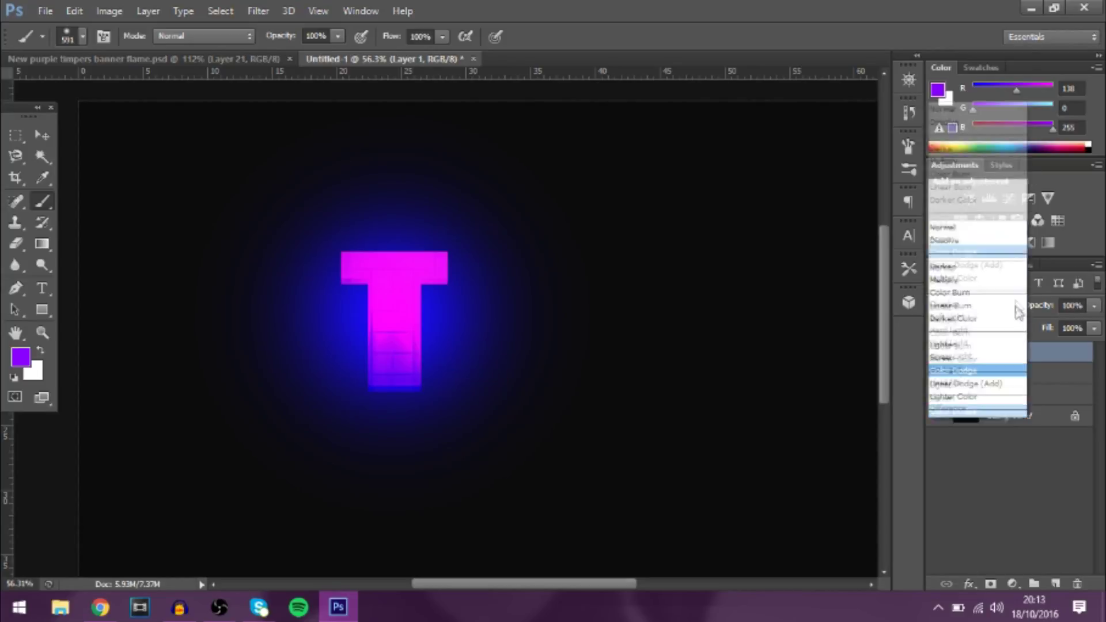
left_click(961, 140)
key("Up")
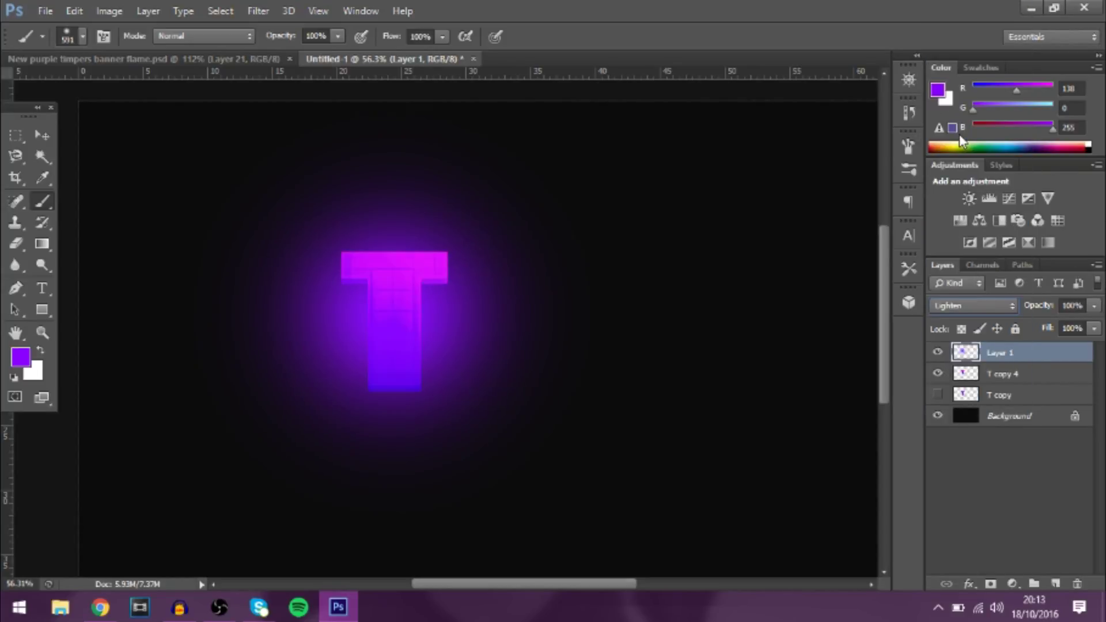
key("Down")
Lower the purple glow layer's opacity to 22%
left_click(1093, 307)
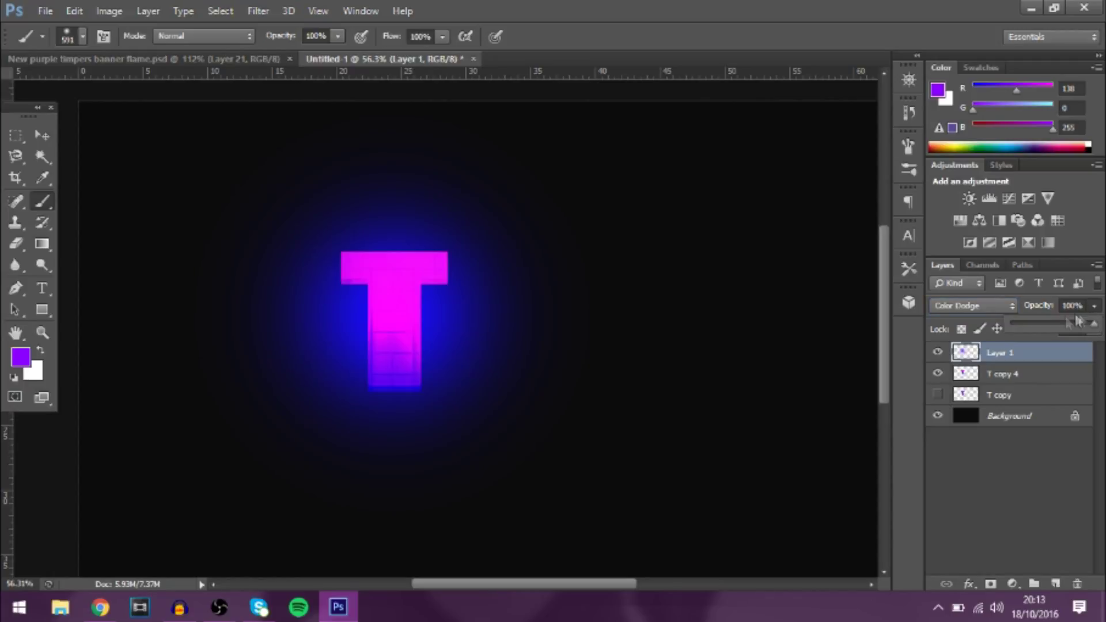
left_click_drag(1034, 327, 1031, 329)
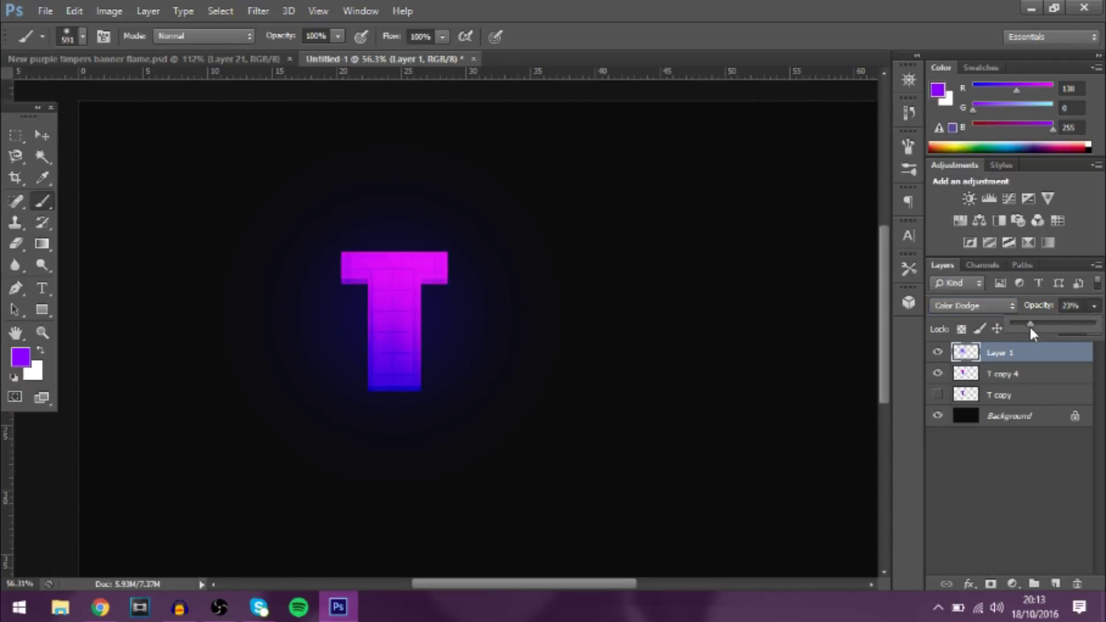
left_click(41, 136)
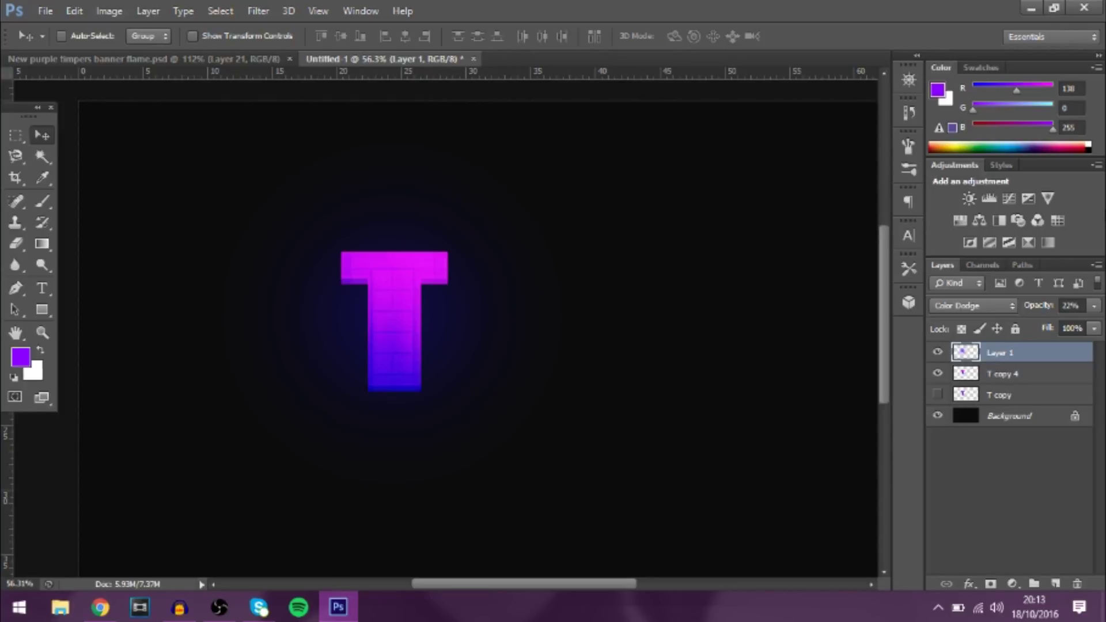
Move the T and its glow layer together further left on the canvas
left_click(1023, 374, "shift")
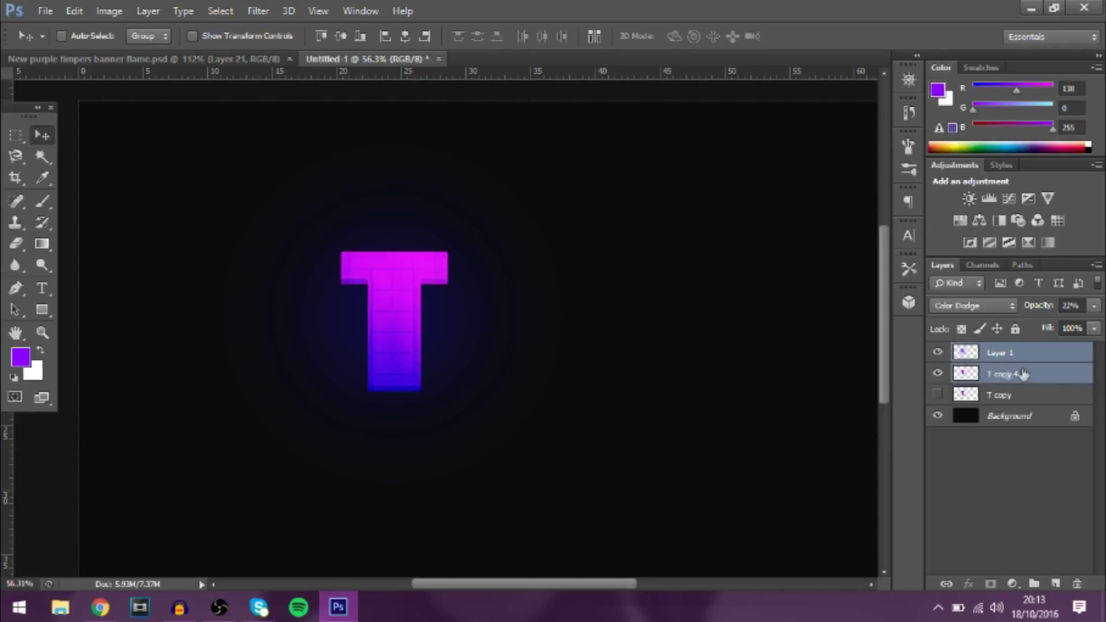
mouse_move(325, 294)
left_mouse_down()
mouse_move(369, 324)
mouse_move(381, 280)
mouse_move(333, 316)
mouse_move(327, 309)
left_mouse_up()
scroll(402, 287, "down", 1)
key("ctrl+t")
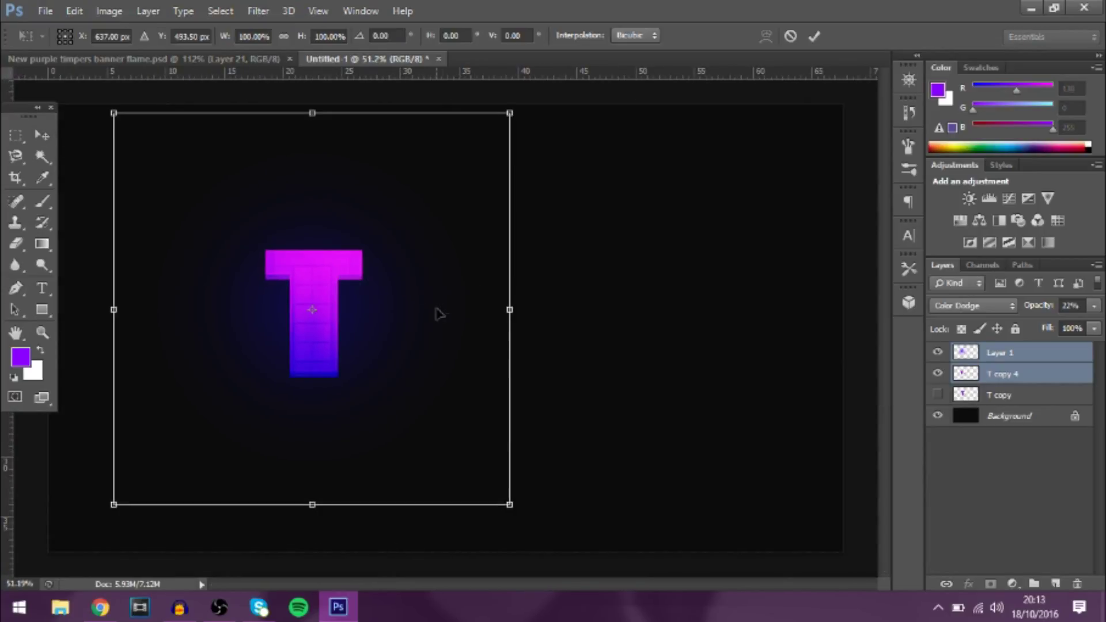
right_click(340, 312)
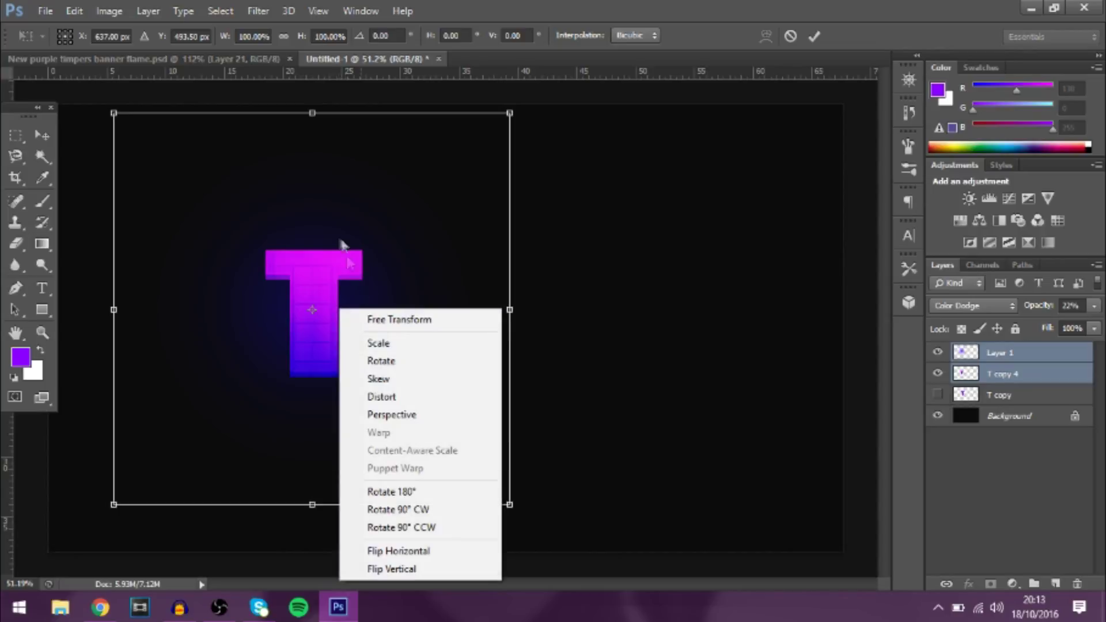
key("Escape")
key("Escape")
Delete the purple glow layer and move the T to near the centre of the canvas
left_click(1050, 355)
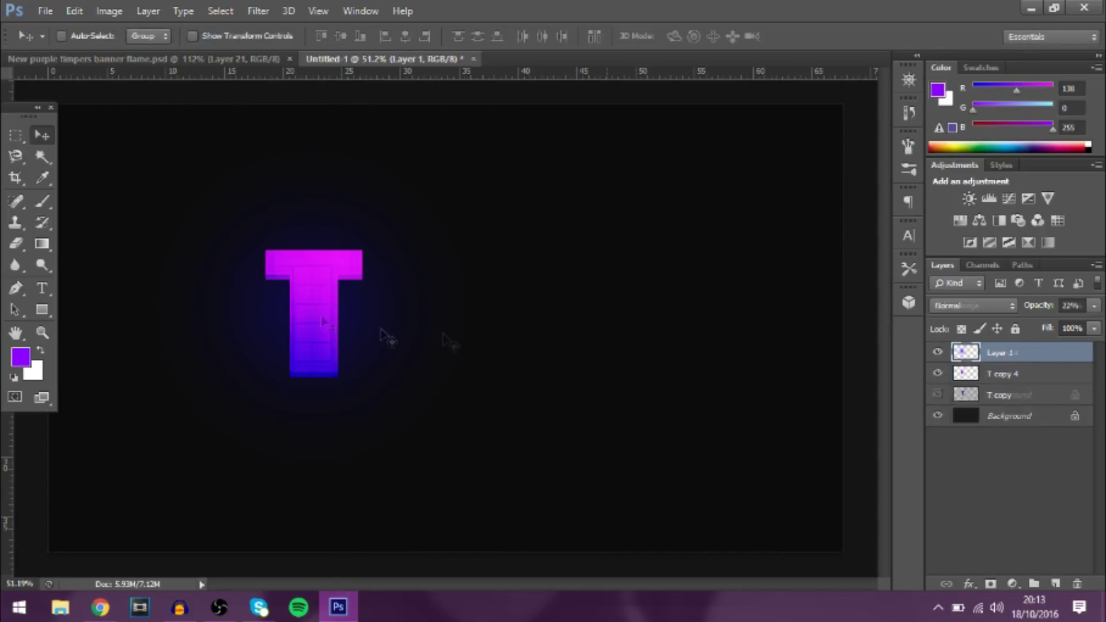
key("Delete")
left_click_drag(311, 311, 429, 314)
right_click(426, 279)
key("Escape")
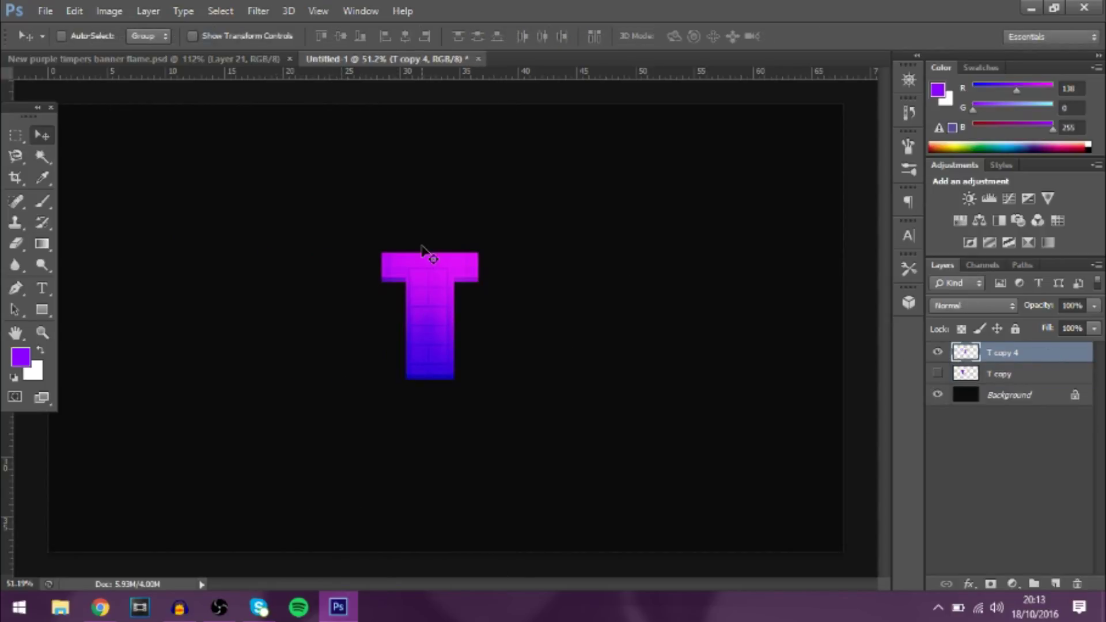
Try a slight Perspective transform that widens the T's right side, and undo it
key("ctrl+t")
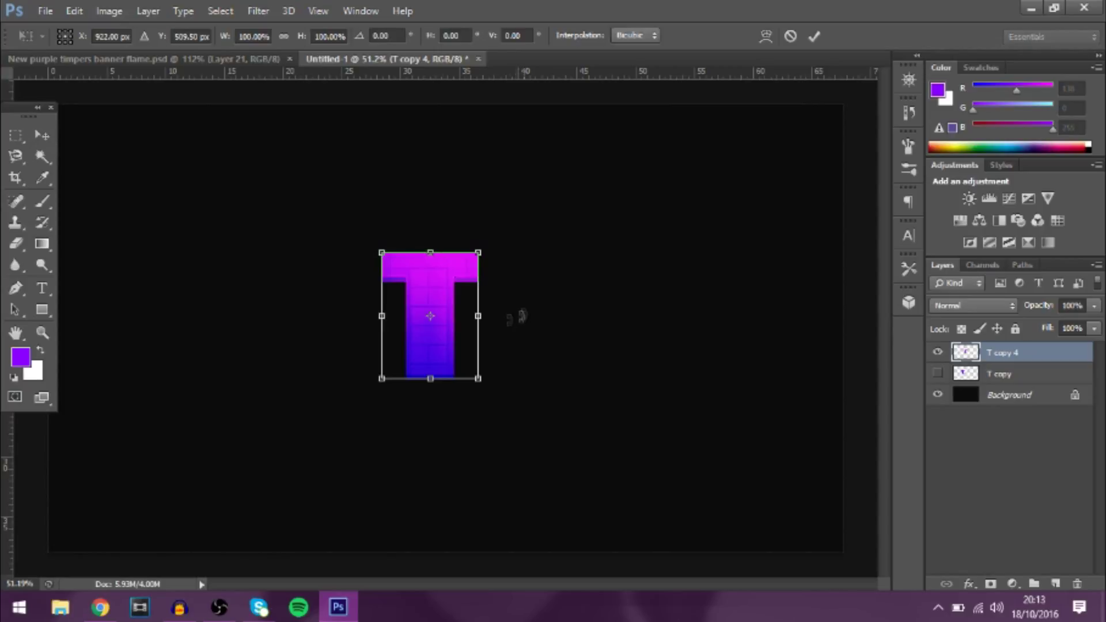
right_click(415, 301)
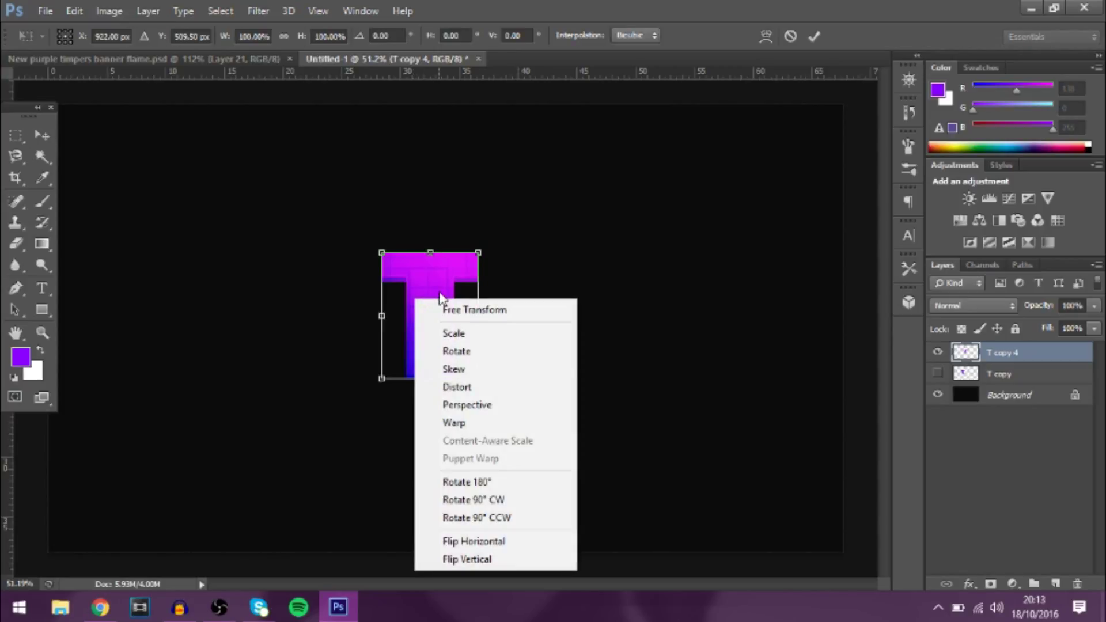
left_click(487, 406)
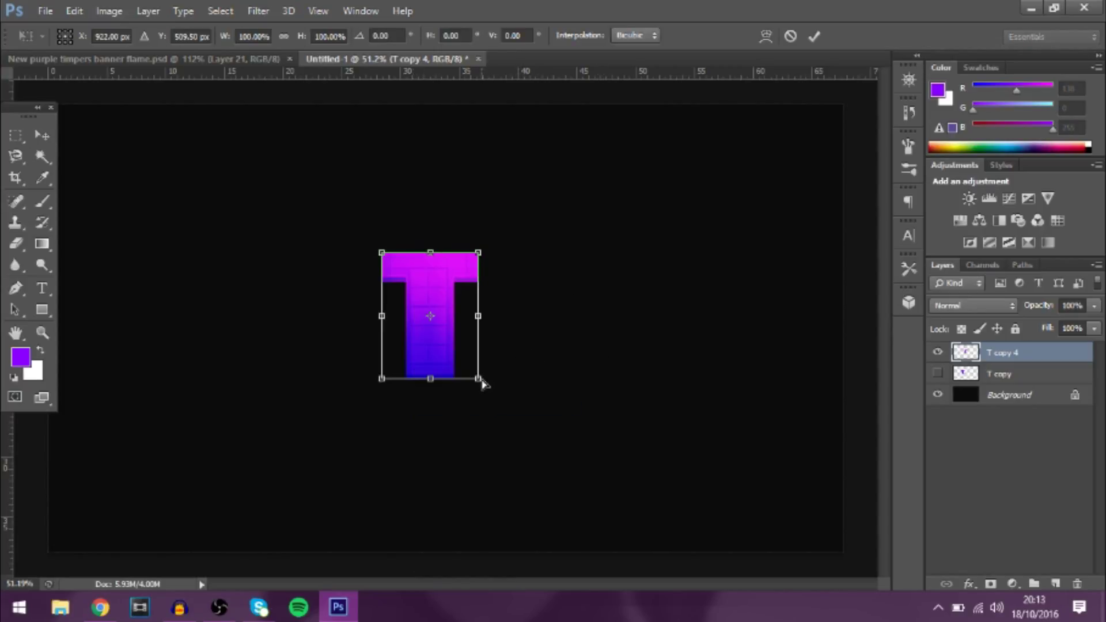
mouse_move(483, 384)
left_mouse_down()
mouse_move(469, 386)
mouse_move(493, 393)
left_mouse_up()
key("Return")
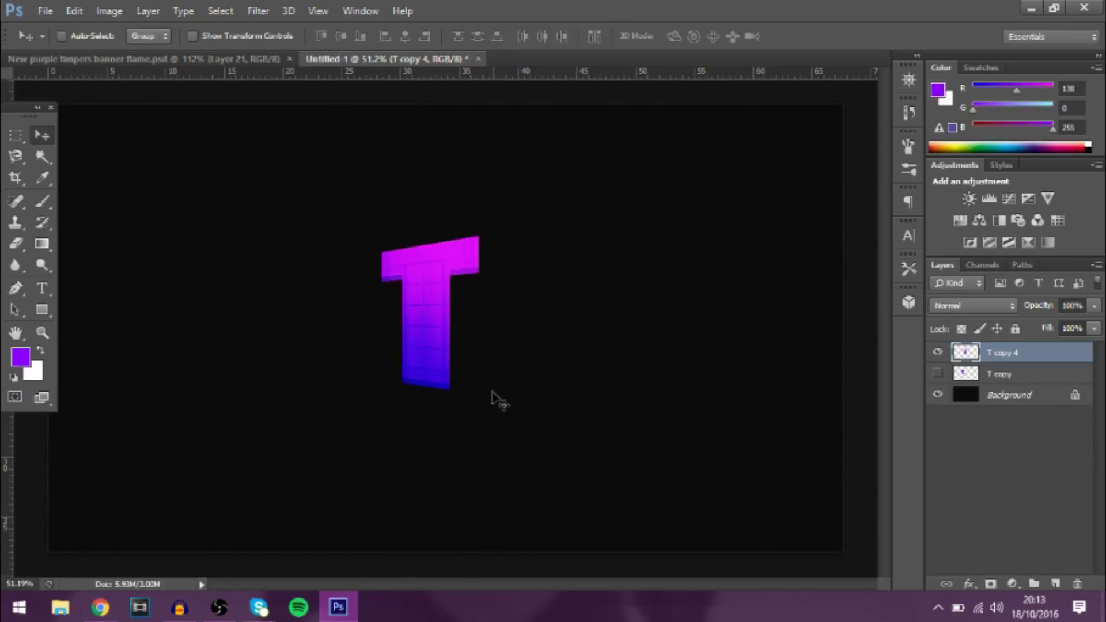
key("ctrl+z")
Try rotating the T by a small angle with Free Transform
key("ctrl+t")
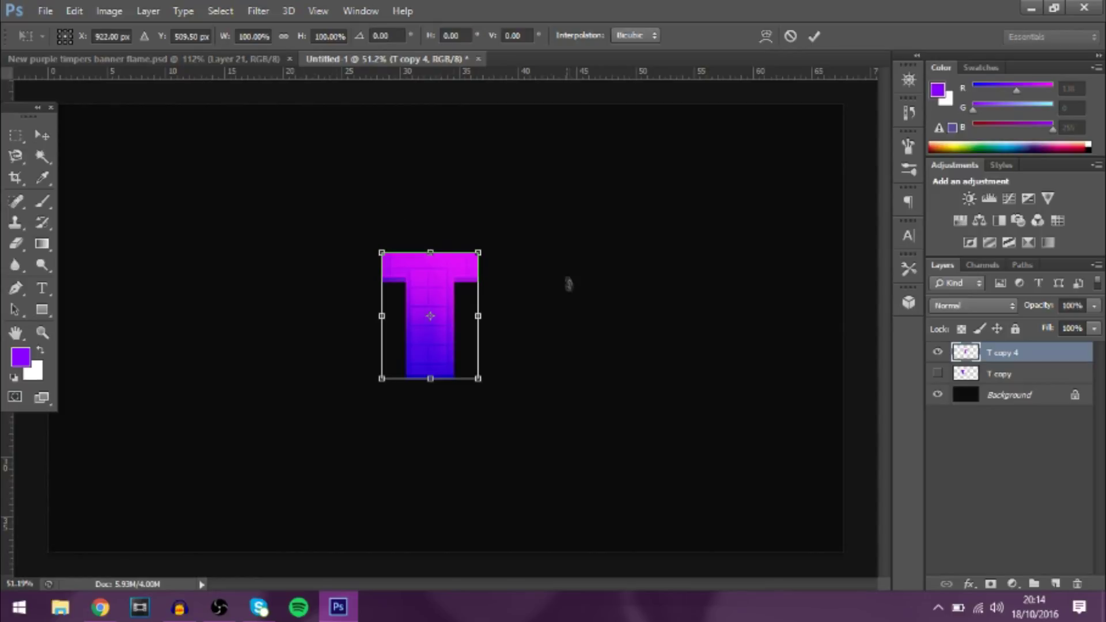
left_click_drag(569, 284, 593, 281)
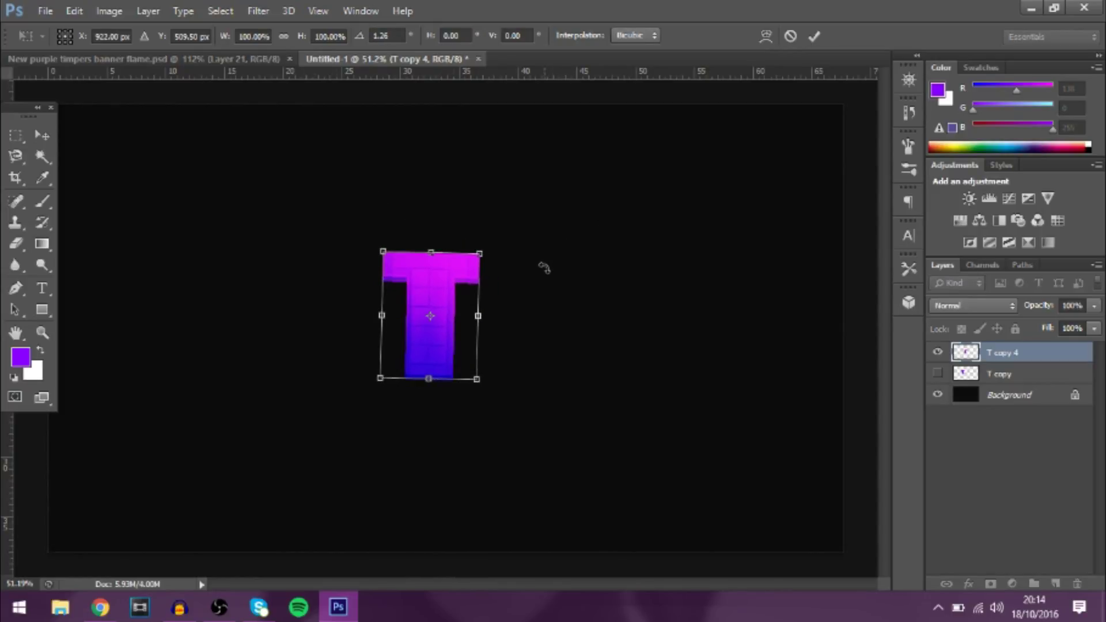
key("Return")
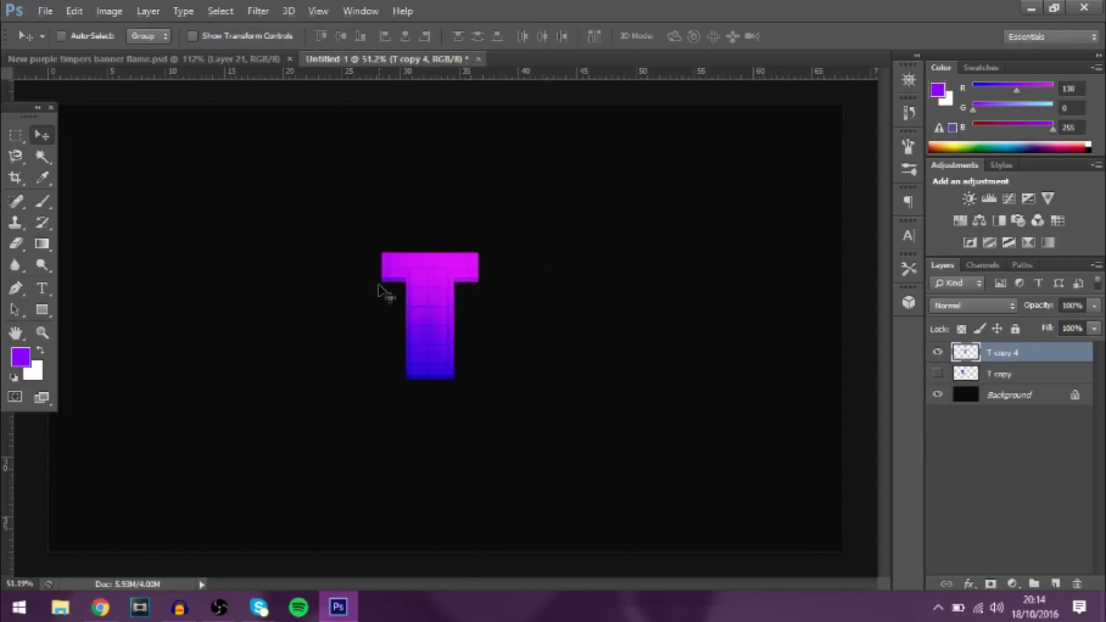
Select the T's crossbar and the very top of its stem with a rectangular marquee
scroll(378, 290, "up", 5)
scroll(207, 311, "down", 3)
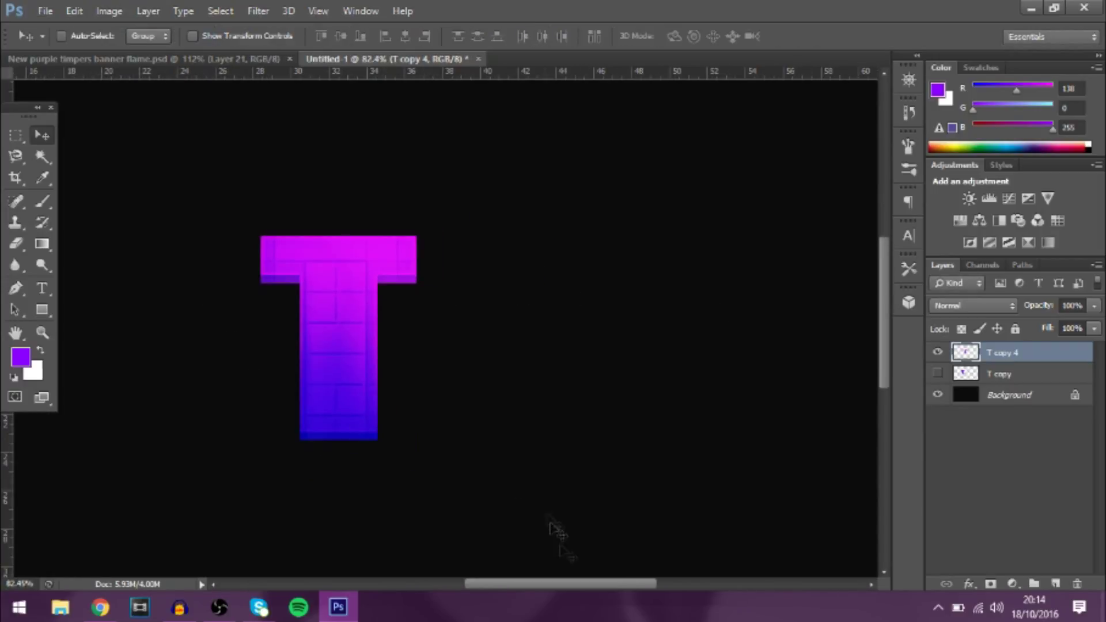
left_click_drag(573, 587, 547, 587)
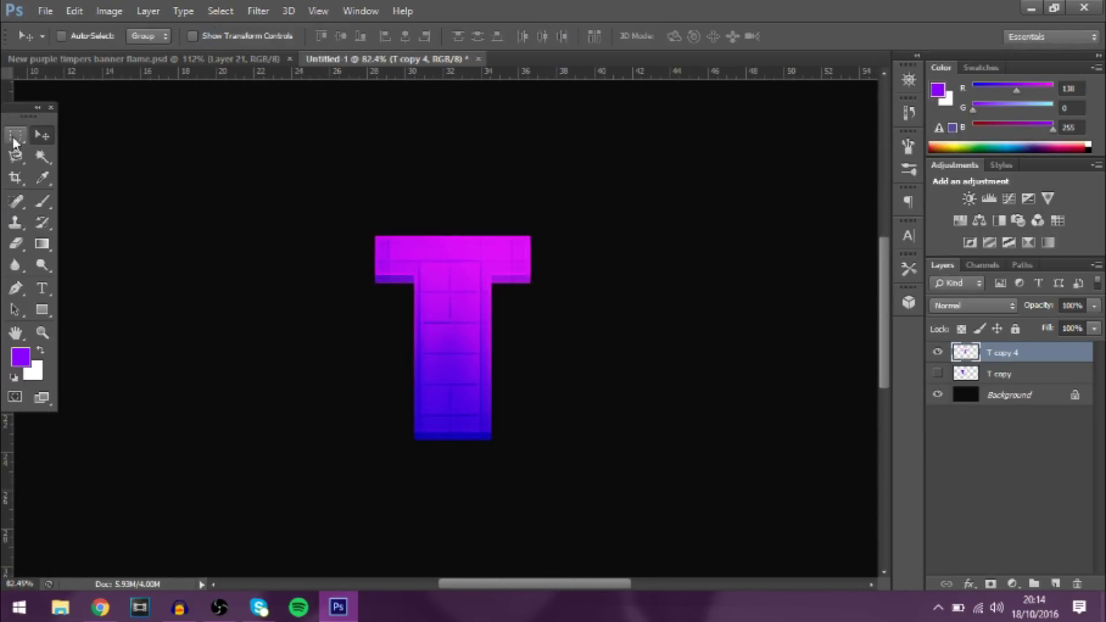
left_click(16, 138)
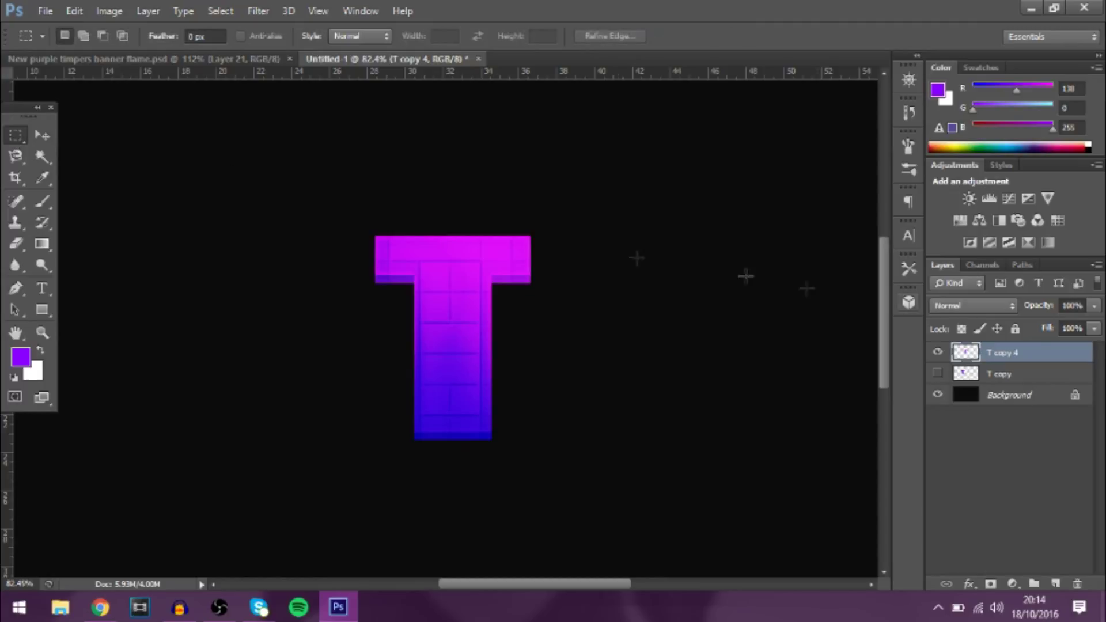
right_click(14, 140)
left_click(86, 131)
left_click_drag(336, 207, 572, 297)
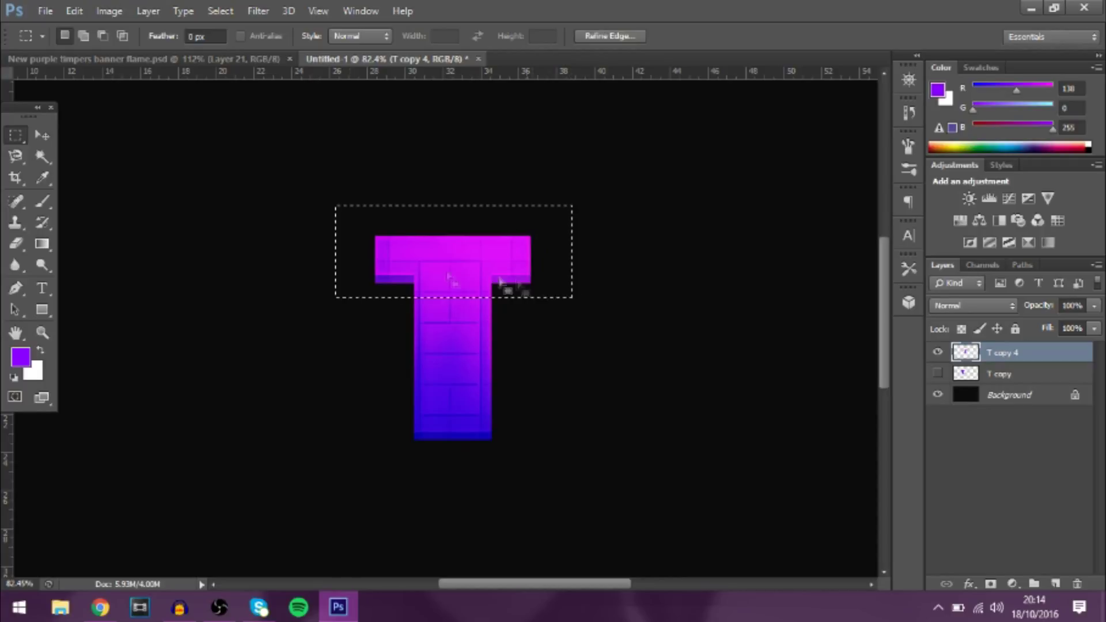
Shift the selected crossbar piece about 21 px to the right and clear the selection
key("v")
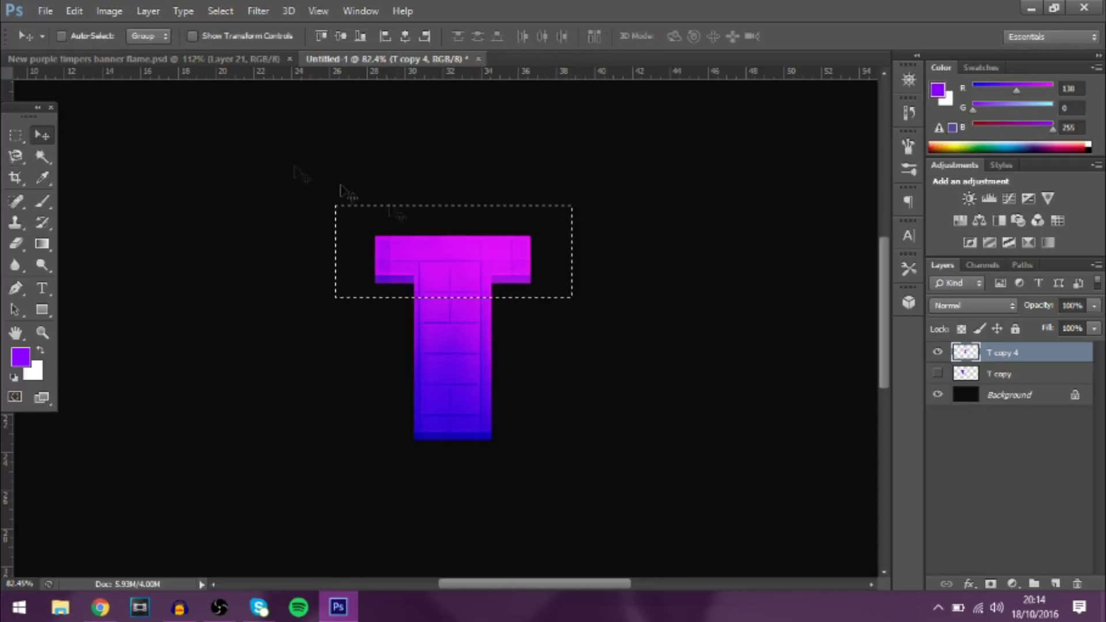
left_click(396, 219)
key("Right")
key("Right")
key("Right")
key("Right")
key("Right")
key("Right")
key("Right")
key("Right")
key("Right")
key("Right")
key("Right")
key("Right")
key("Right")
key("Right")
key("Right")
key("Right")
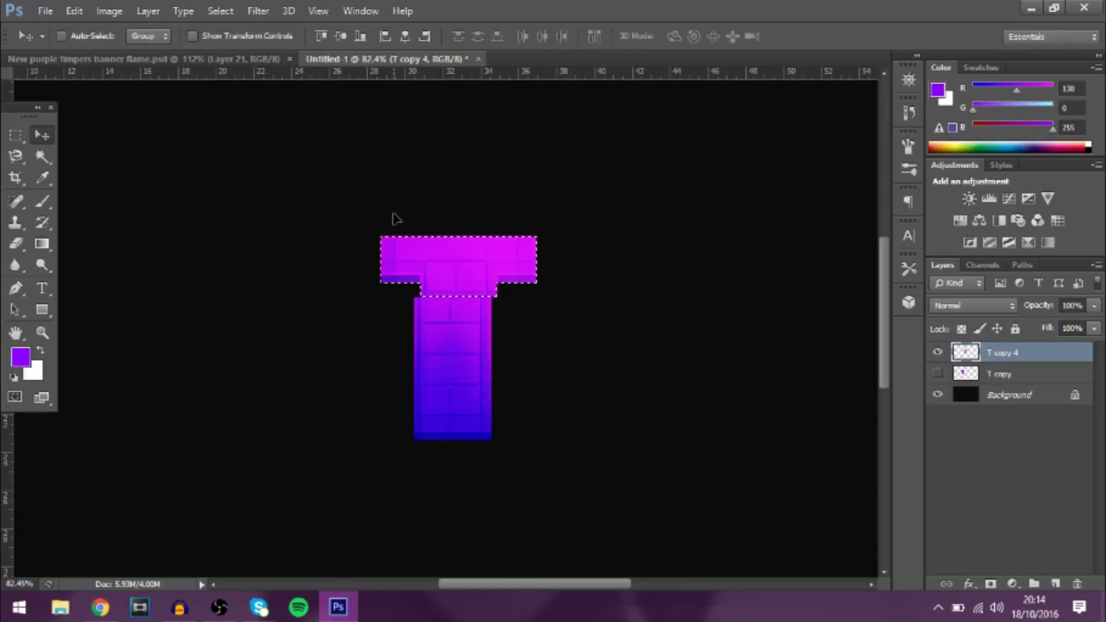
key("Right")
key("Right")
key("Right")
key("Right")
key("Right")
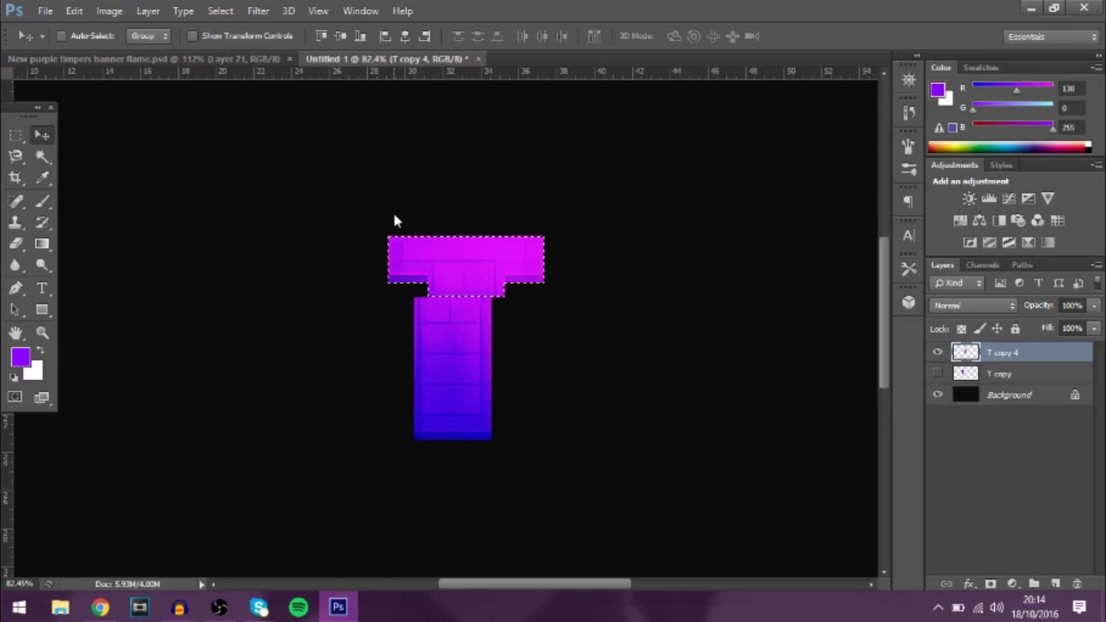
key("ctrl+d")
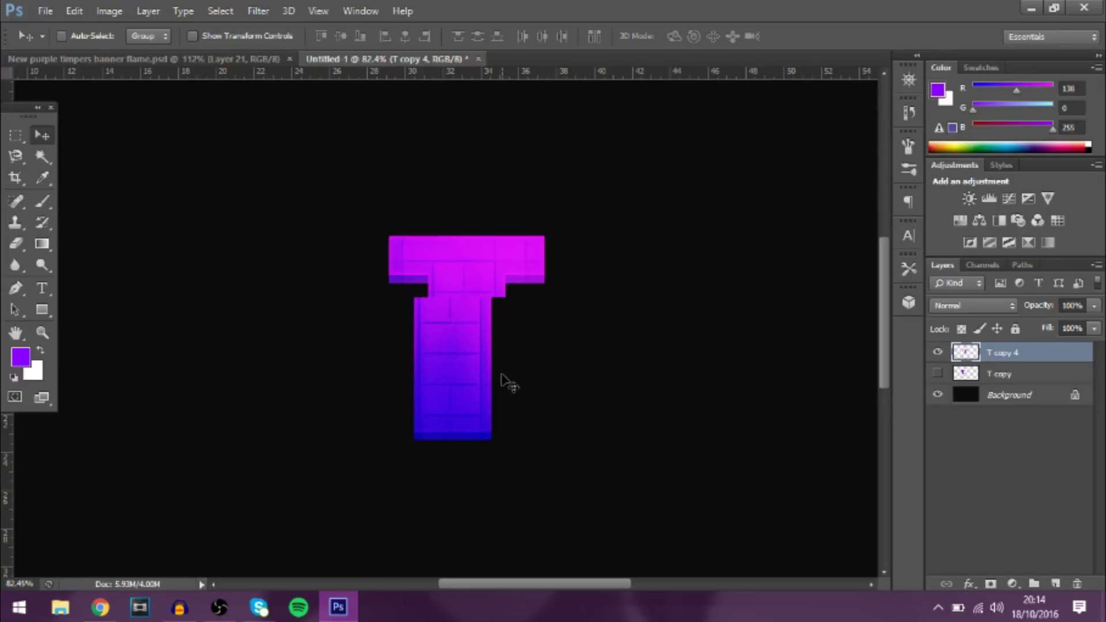
Select the upper band of the stem directly below the offset crossbar piece with a rectangular marquee
left_click(15, 135)
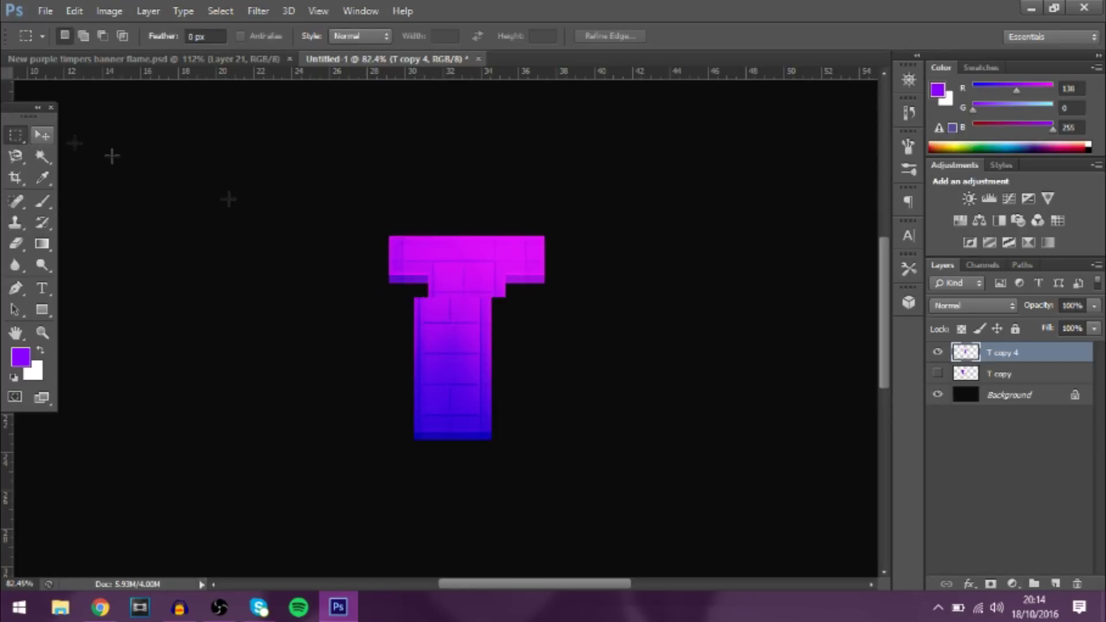
scroll(588, 366, "up", 2)
scroll(672, 329, "up", 5)
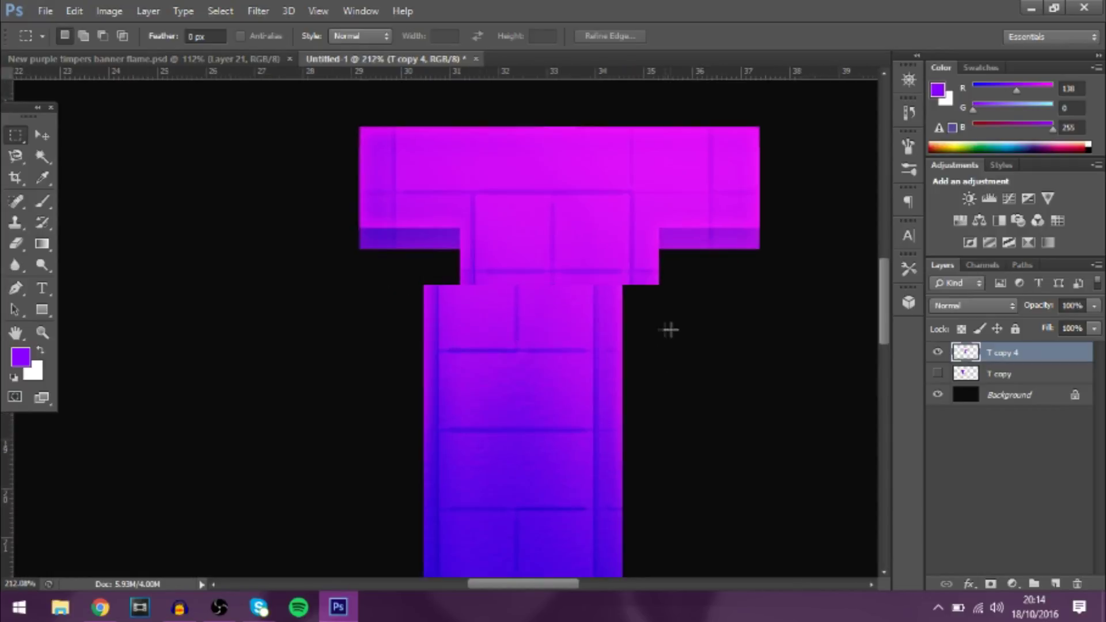
left_click_drag(668, 266, 35, 448)
scroll(365, 322, "down", 4)
key("alt")
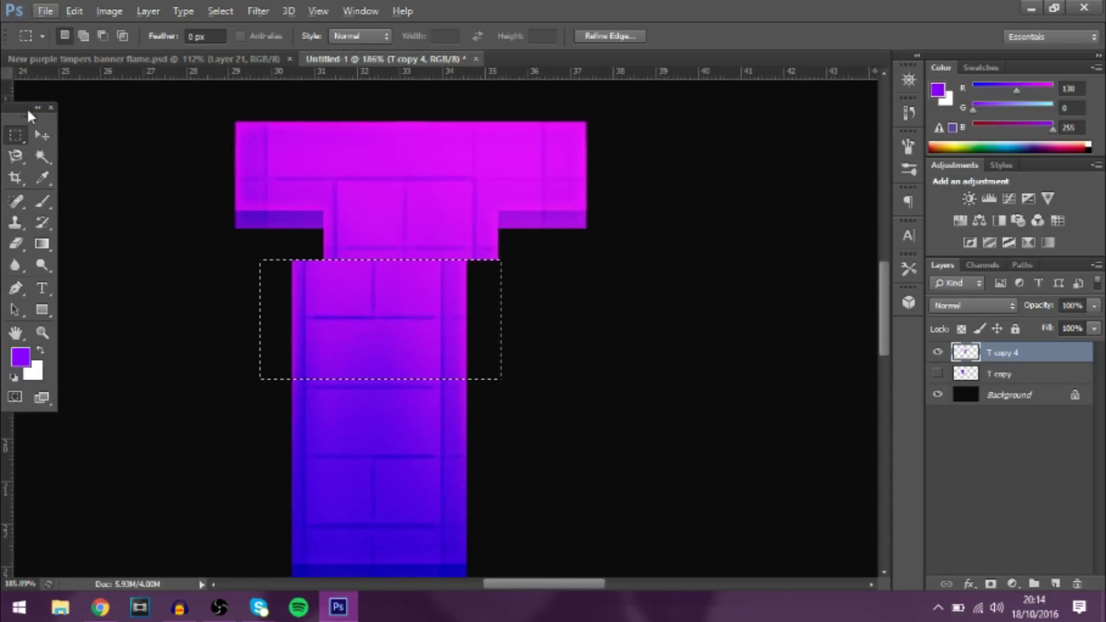
key("Right")
key("Right")
key("Right")
key("Right")
key("Right")
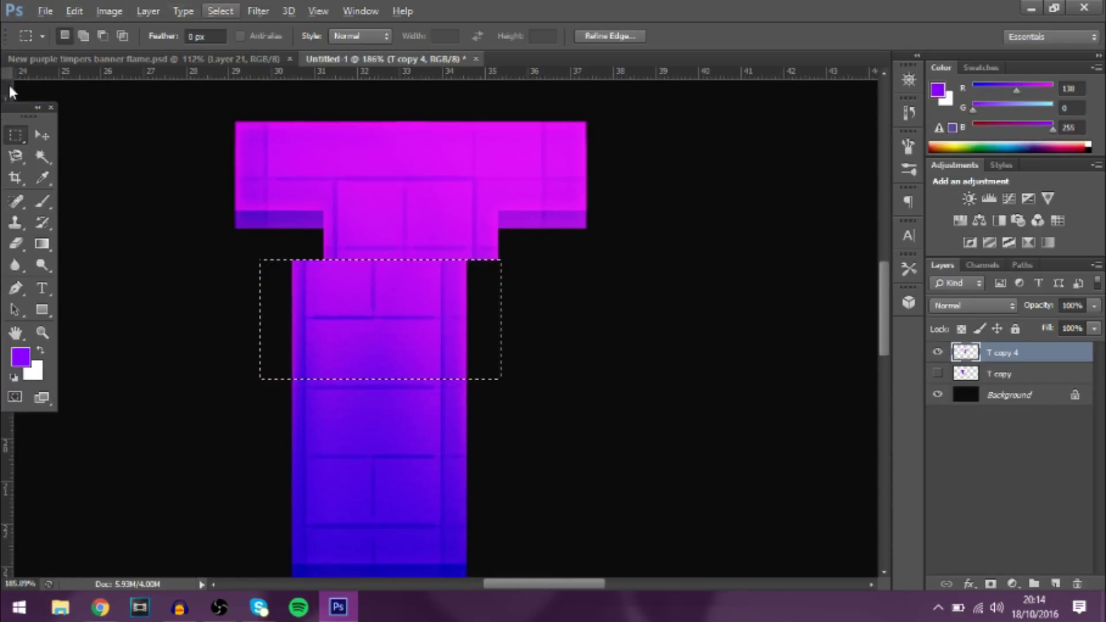
Shift the selected upper stem band about 7 px to the right and clear the selection
left_click(38, 136)
key("Right")
key("Right")
key("Right")
key("Right")
key("Right")
key("Right")
key("Right")
key("Right")
key("Right")
key("Right")
key("Right")
key("Right")
key("Right")
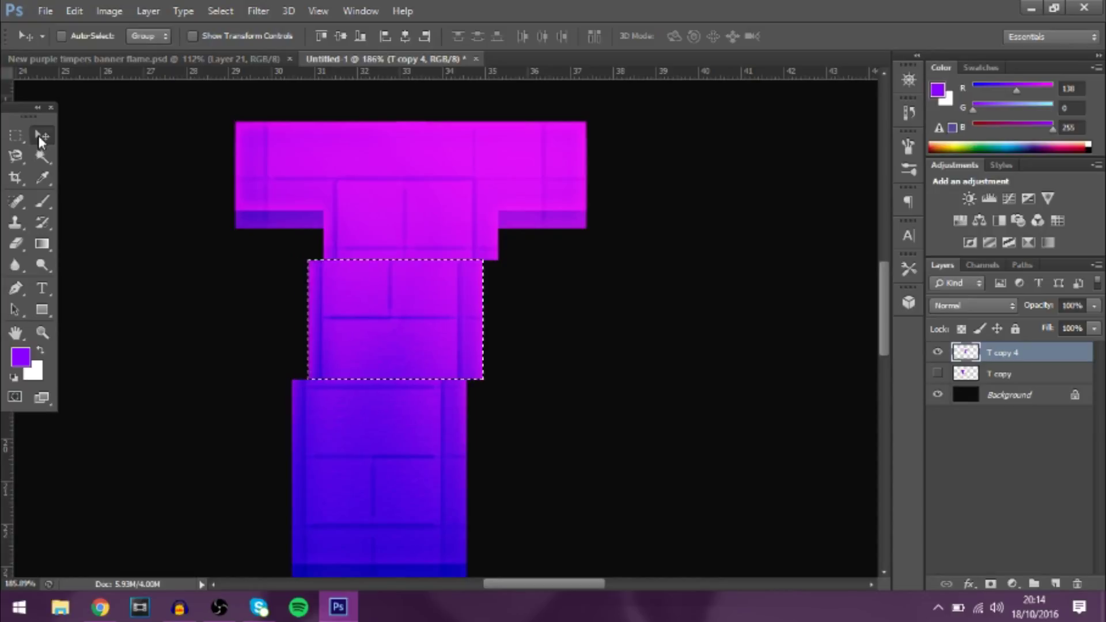
key("Left")
key("Left")
key("Left")
key("Left")
key("Left")
key("Left")
key("Left")
key("Left")
key("Left")
key("Left")
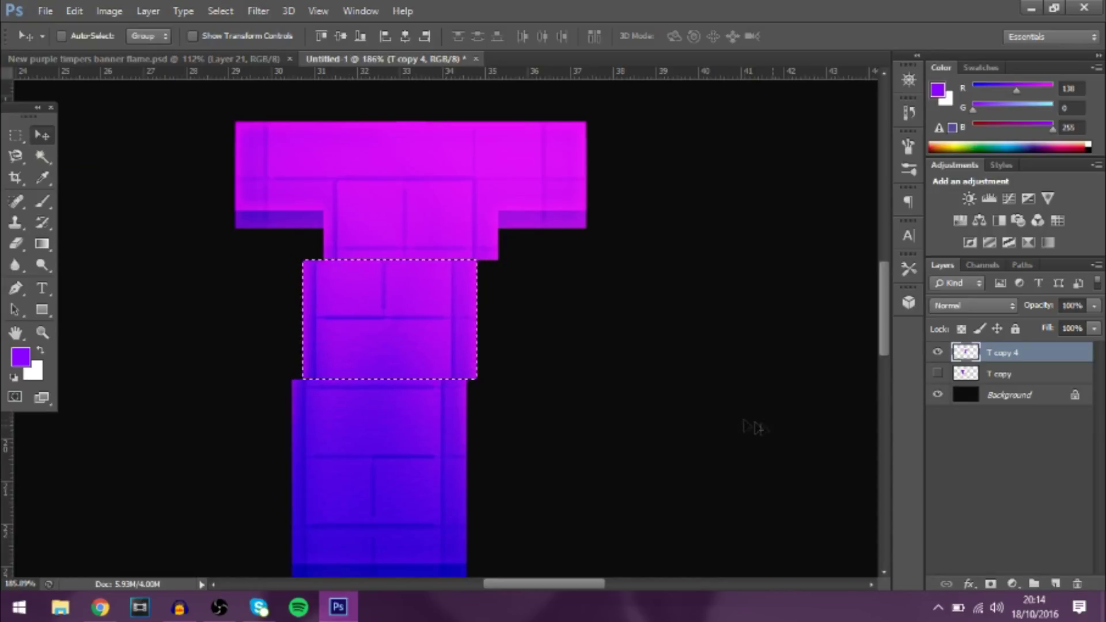
key("ctrl+d")
Select the middle band of the stem, starting at the lower edge of the offset upper band, with a rectangular marquee
scroll(420, 526, "up", 3)
left_click(12, 137)
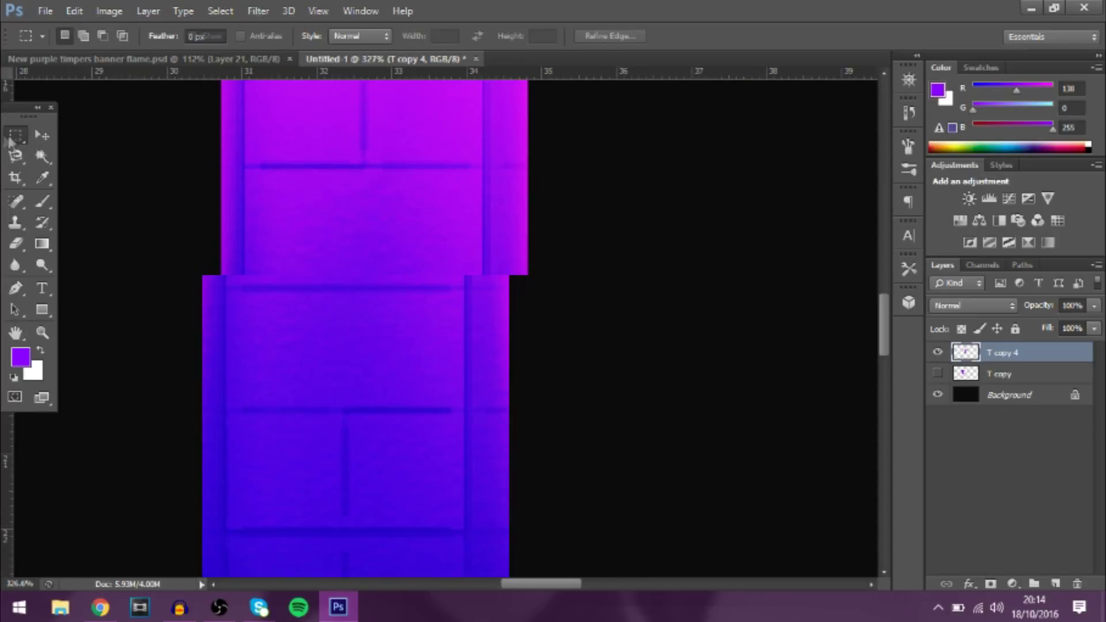
scroll(552, 313, "up", 3)
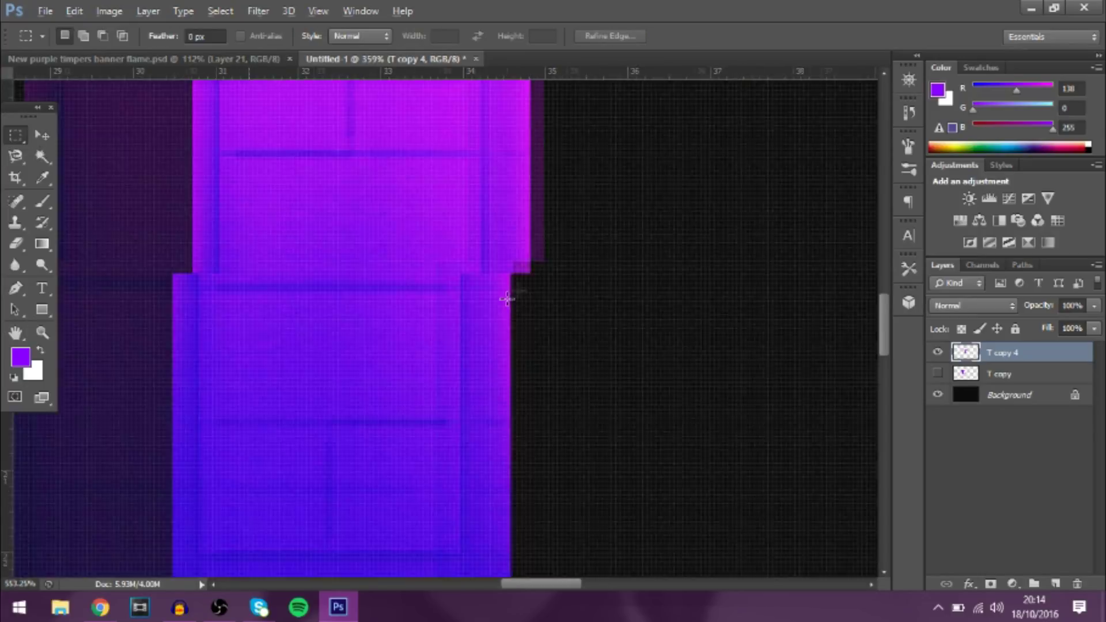
left_click_drag(599, 260, 71, 464)
scroll(16, 464, "down", 1)
scroll(244, 427, "down", 5)
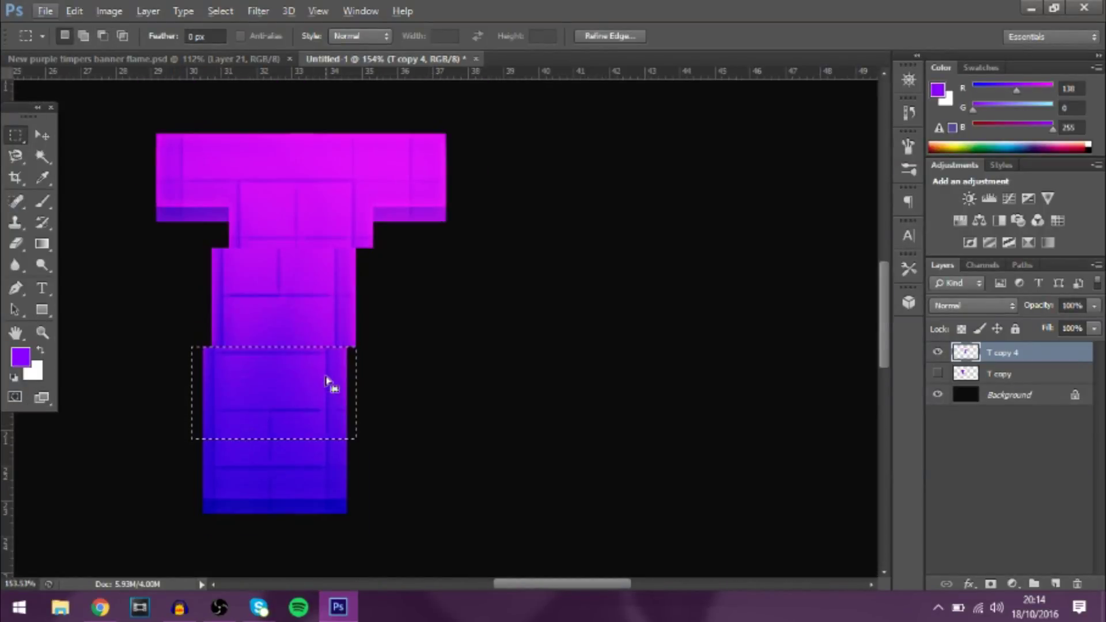
Shift the selected middle stem band about 7 px to the left and clear the selection
left_click(38, 137)
key("Left")
key("Left")
key("Left")
key("Left")
key("Left")
key("Left")
key("Left")
key("Left")
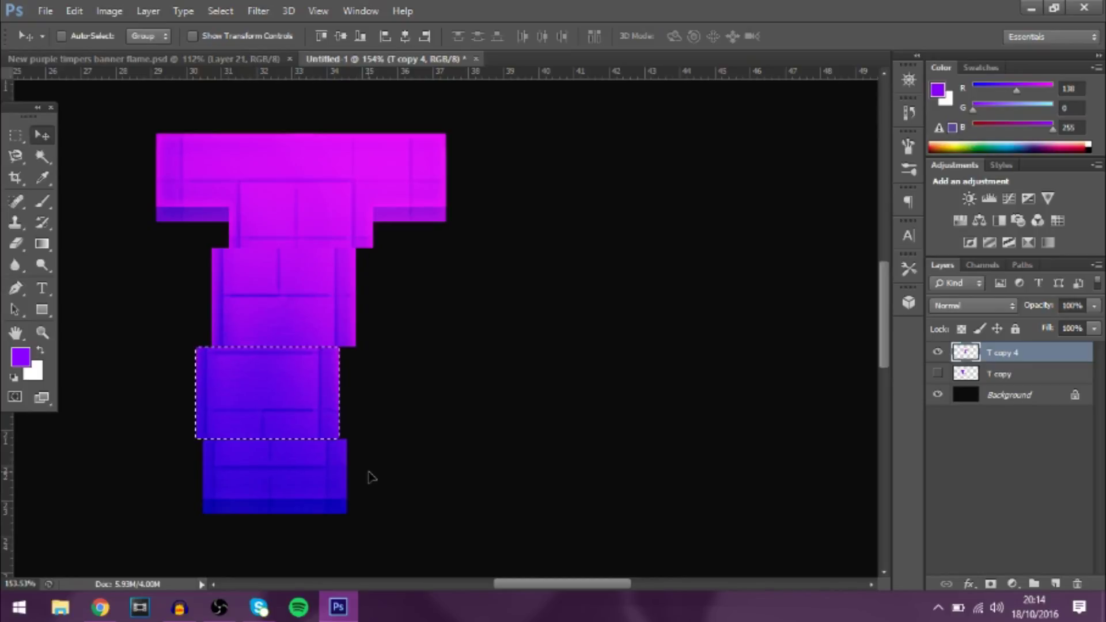
key("ctrl+d")
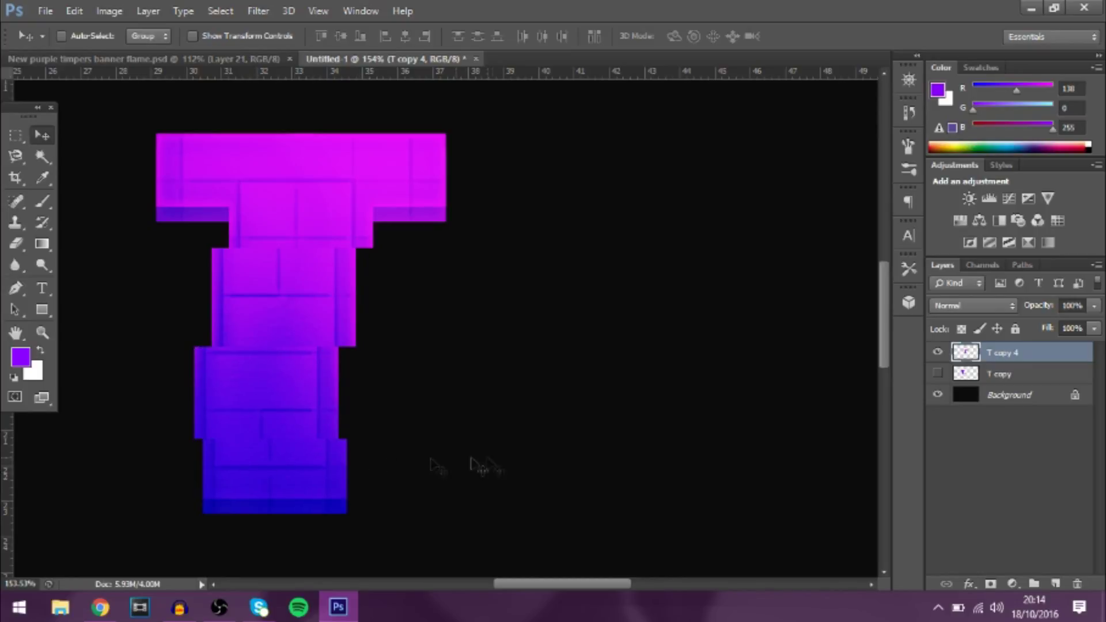
Select the remaining bottom section of the stem, including its dark base, with a rectangular marquee
left_click(16, 137)
left_click_drag(372, 507, 116, 439)
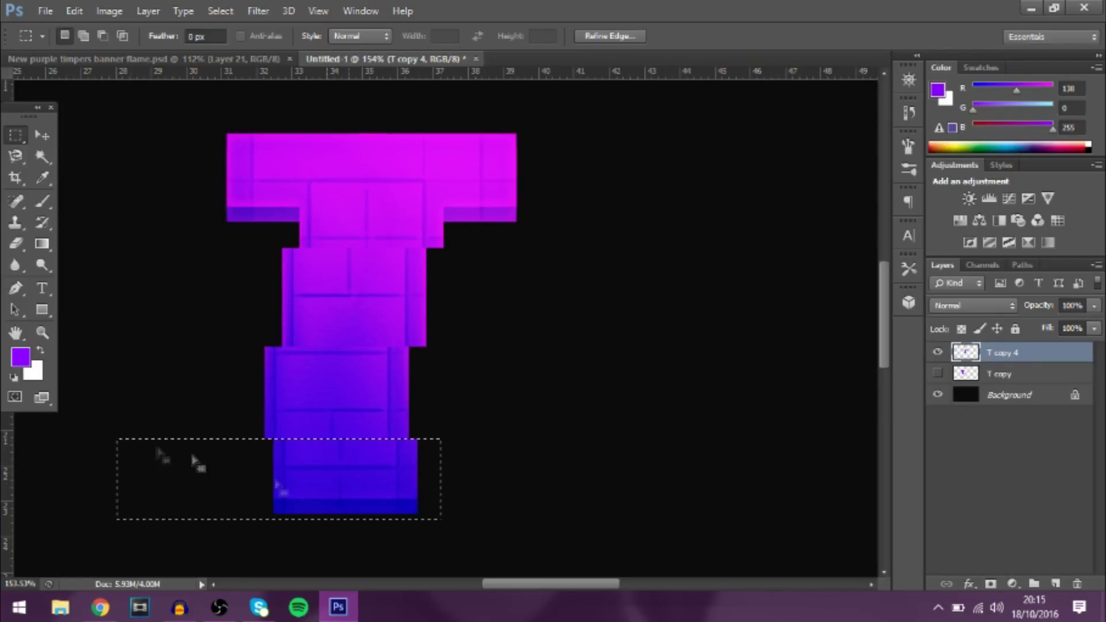
scroll(345, 493, "up", 7)
scroll(346, 493, "down", 2)
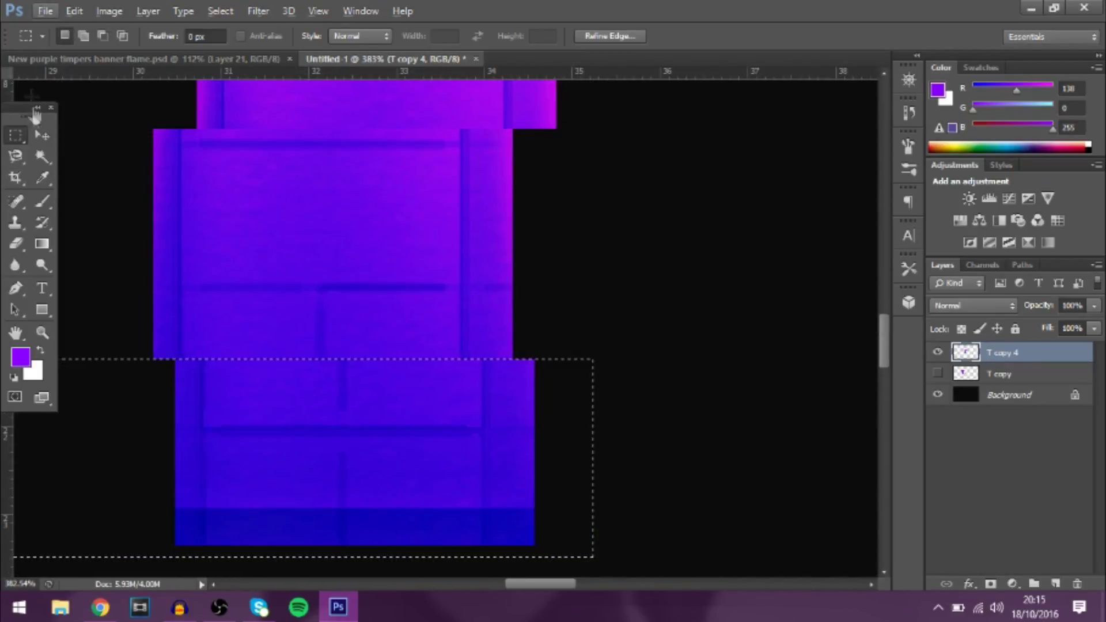
Shift the selected bottom section of the stem about 30 px to the left
left_click(40, 134)
key("Left")
key("Left")
key("Left")
key("Left")
key("Left")
key("Left")
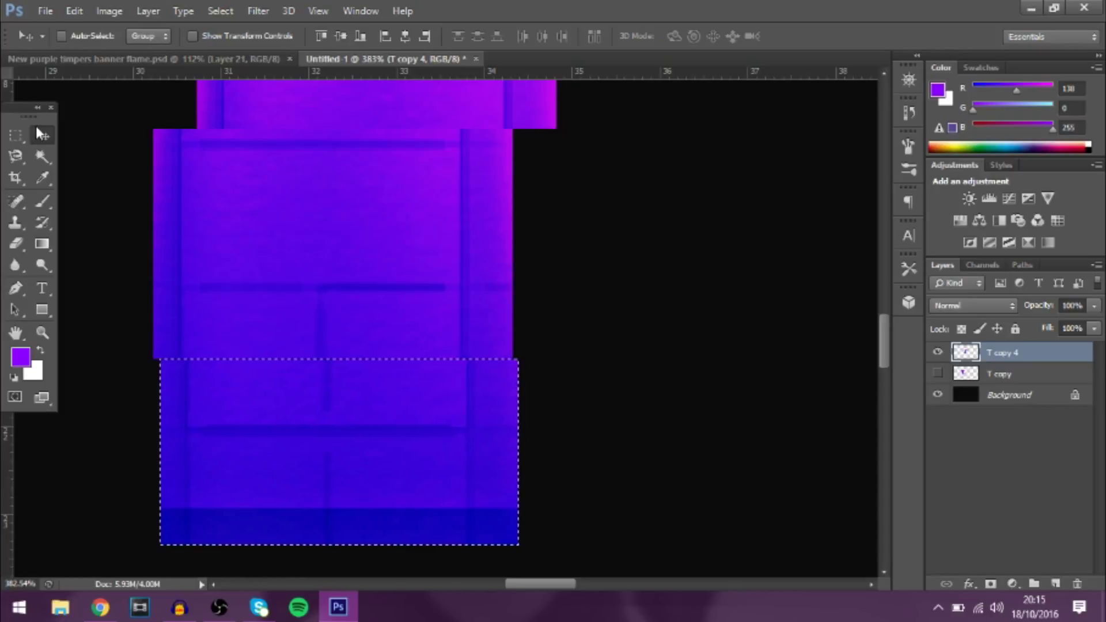
key("shift+Left")
key("shift+Left")
key("shift+Left")
key("Left")
key("Left")
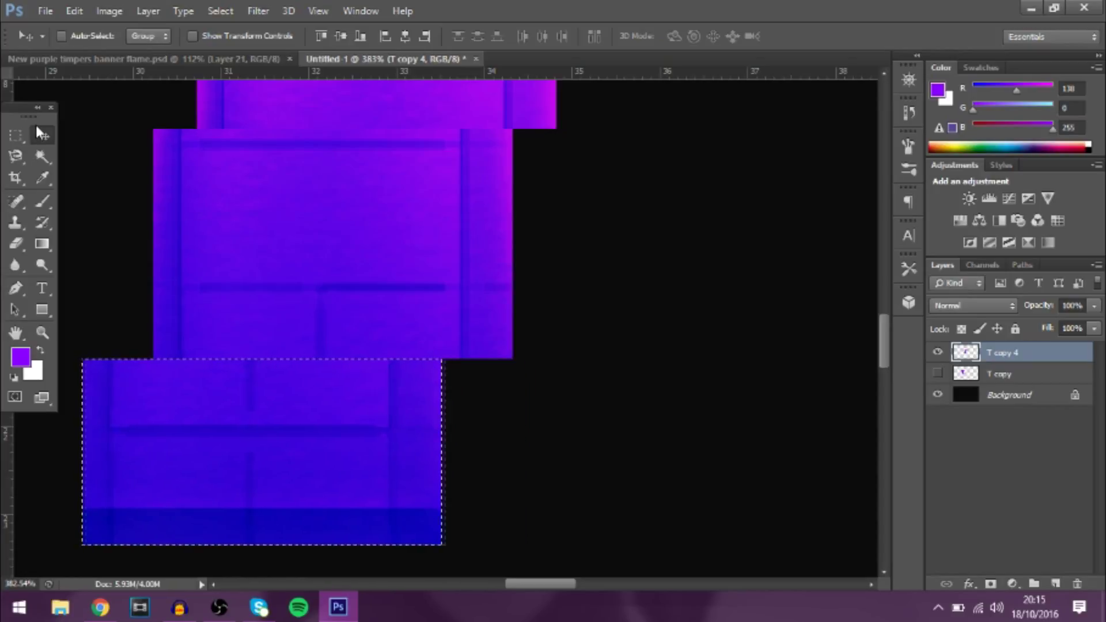
Shift the selected bottom stem section 8 px to the right, clear the selection and reset the colours to default black and white
key("Right")
key("Right")
key("Right")
key("Right")
key("Right")
key("Right")
key("Right")
key("Right")
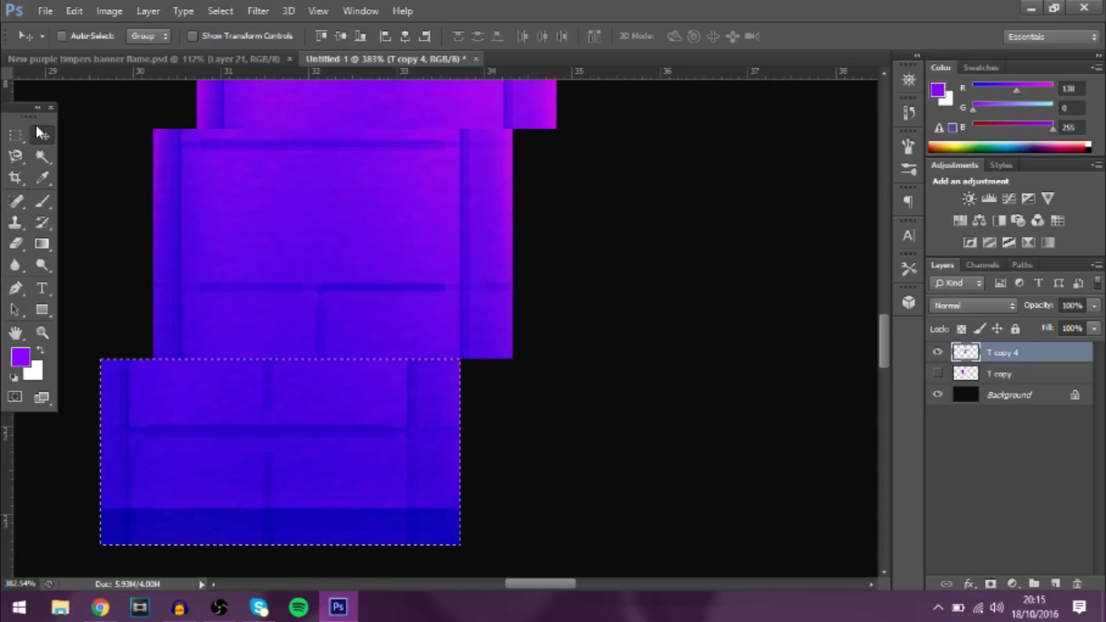
key("d")
key("ctrl+d")
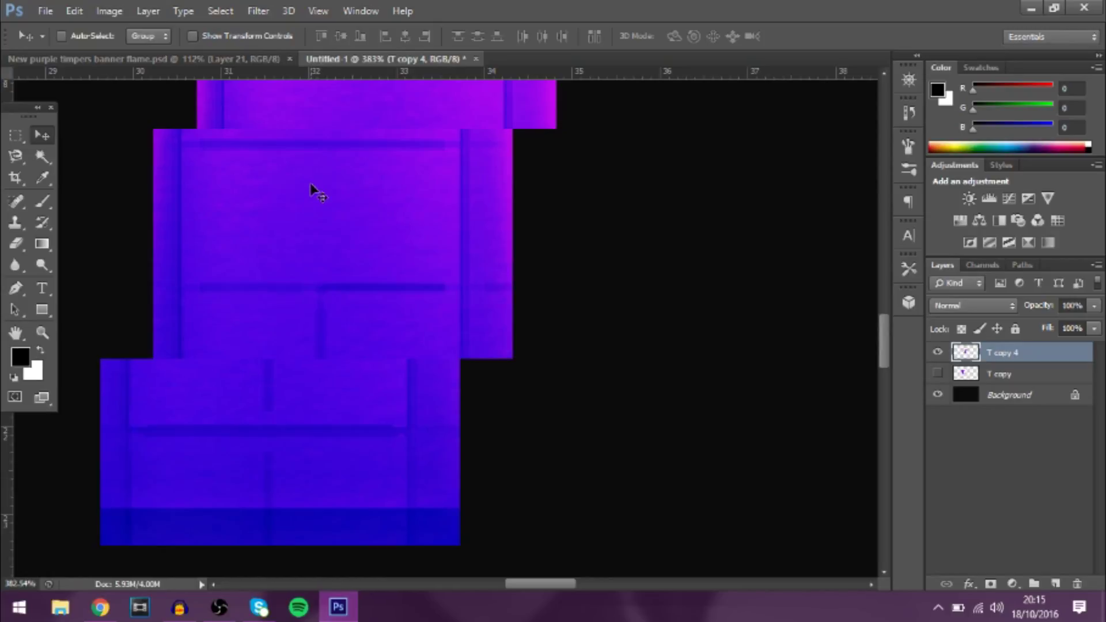
Examine the whole sliced T at different magnifications, checking how the offset stem sections line up
scroll(311, 183, "down", 5)
scroll(311, 184, "down", 3)
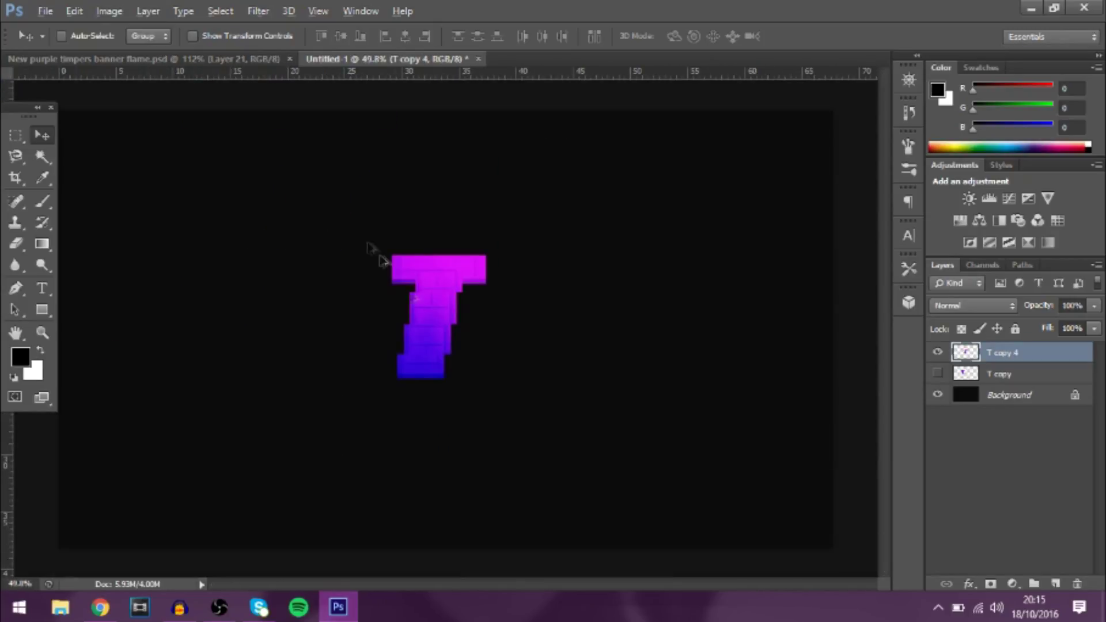
scroll(375, 248, "up", 2)
scroll(415, 316, "down", 2)
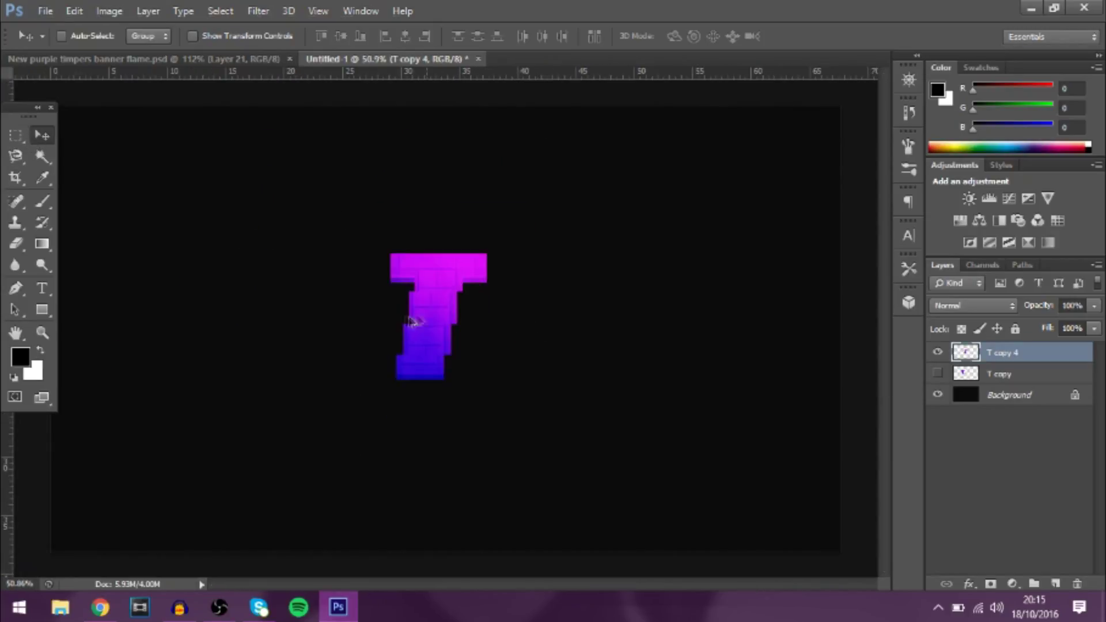
scroll(486, 355, "up", 2)
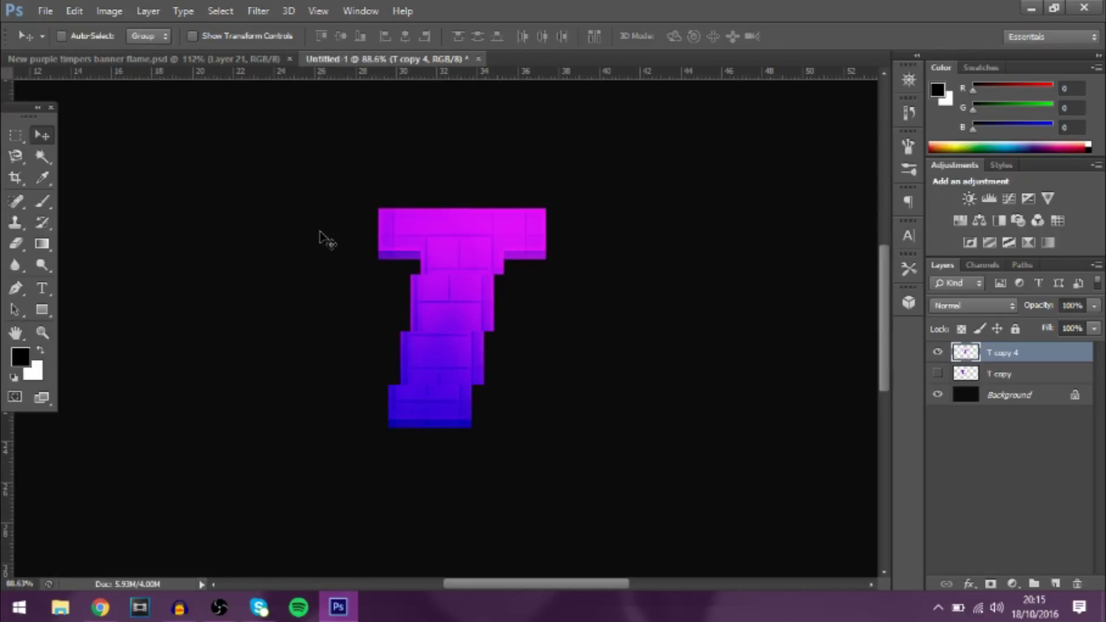
scroll(486, 352, "up", 2)
scroll(491, 342, "down", 2)
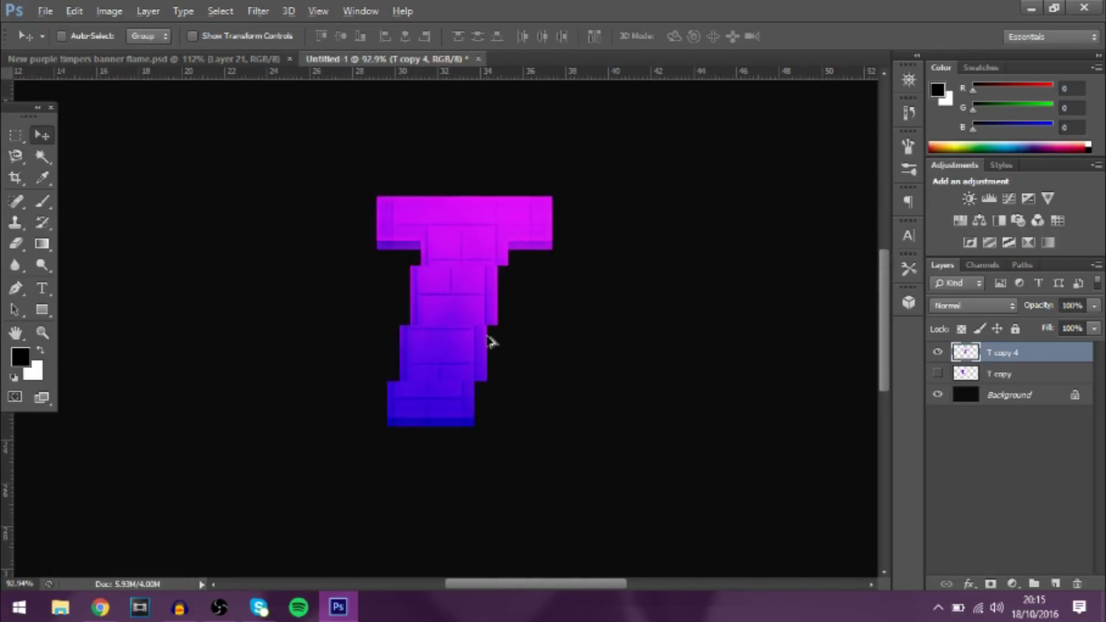
scroll(371, 360, "down", 1)
scroll(298, 348, "up", 2)
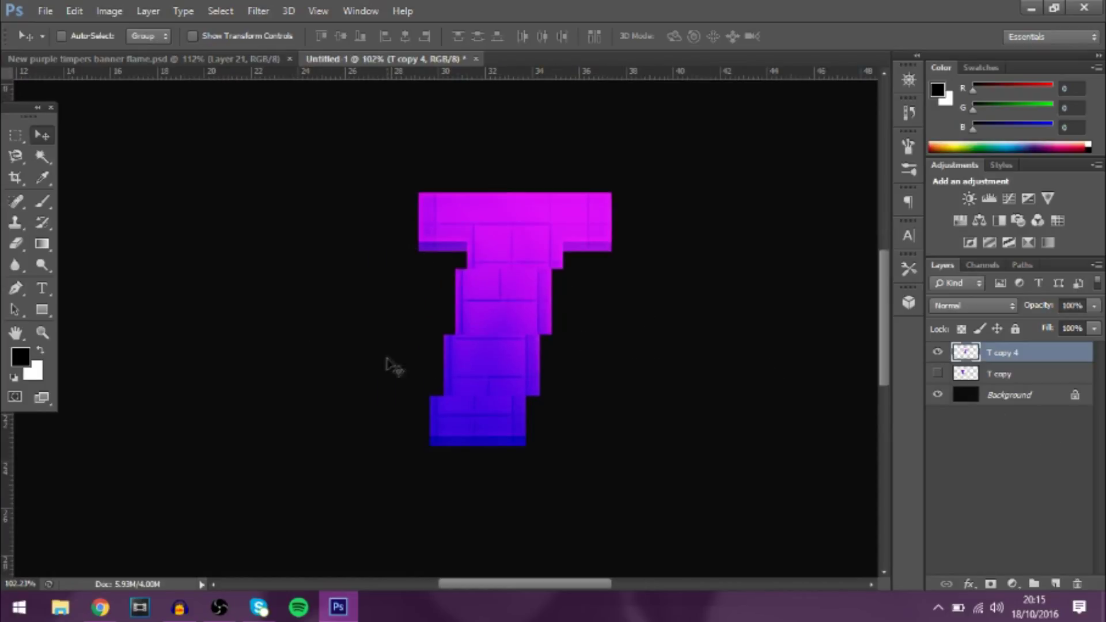
Show the plain T copy layer and place the styled, sliced T beside it on its right for comparison
left_click_drag(360, 352, 168, 322)
left_click(938, 374)
left_click_drag(85, 262, 325, 272)
scroll(662, 329, "down", 5)
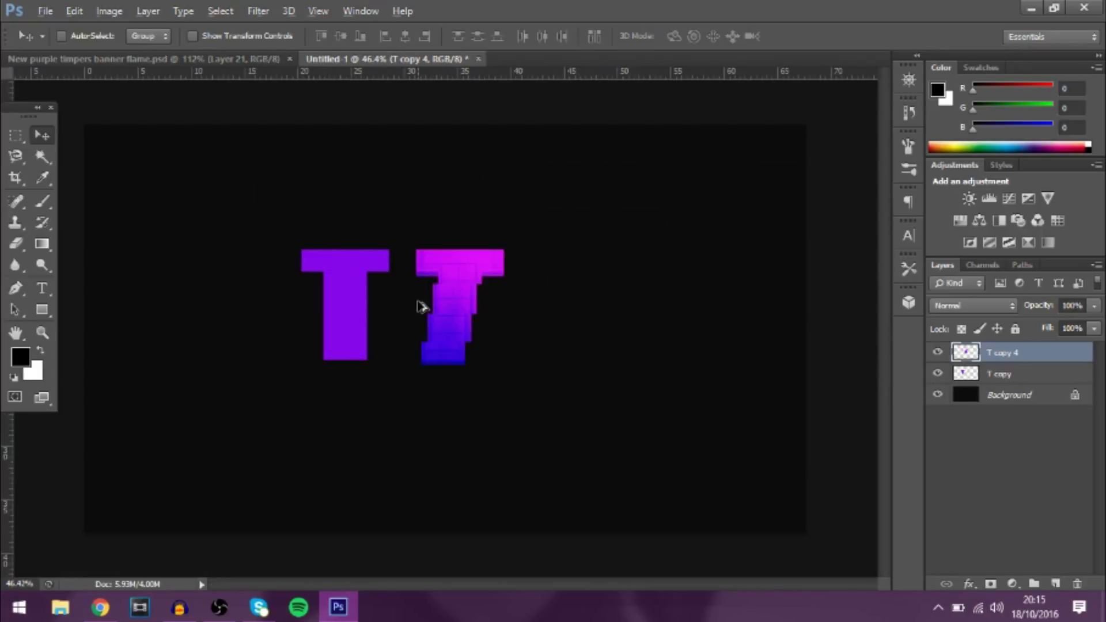
Copy the styled T into the Timpers banner document and place it over the start of the TIMPERS lettering
scroll(420, 307, "up", 2)
left_click_drag(459, 288, 370, 287)
scroll(433, 305, "down", 3)
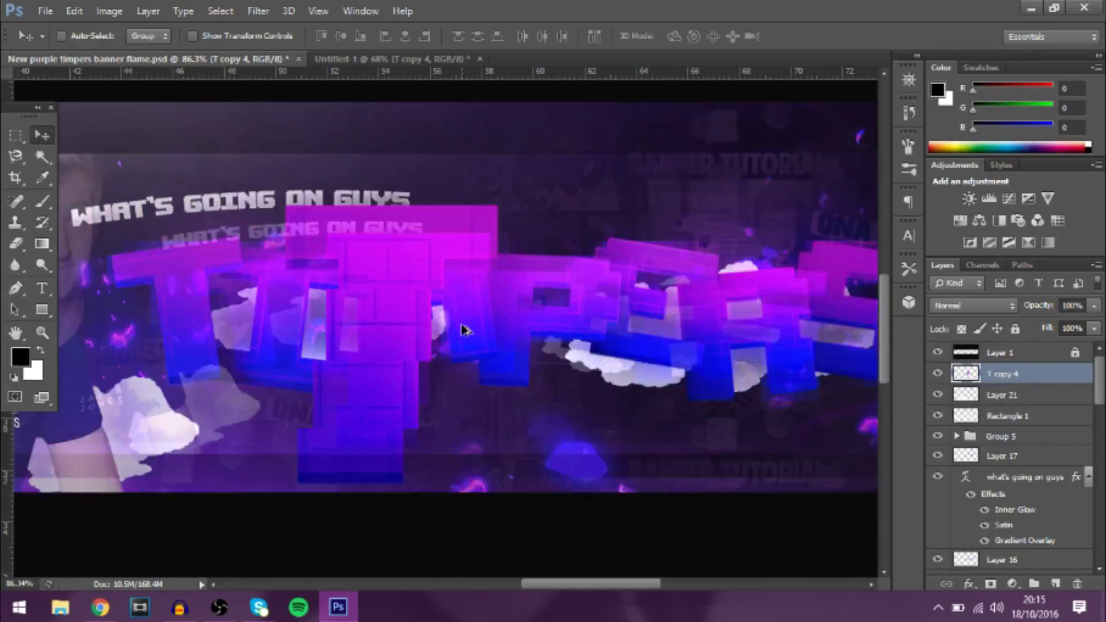
left_click_drag(390, 283, 340, 233)
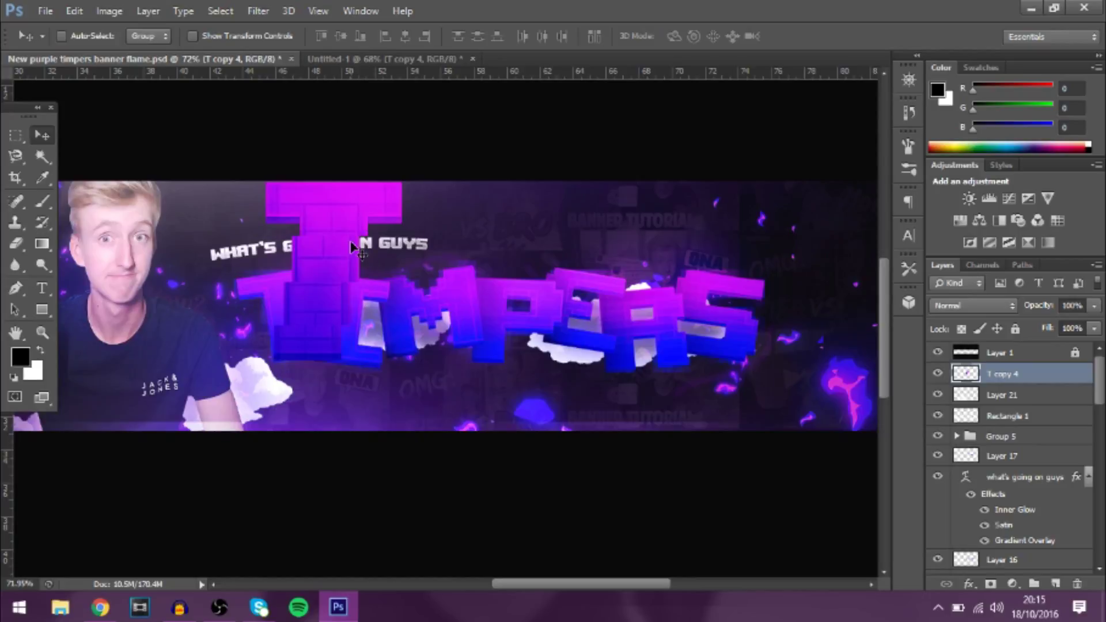
Scale the copied T down to roughly the height of the banner's letters and apply the transform
key("ctrl+t")
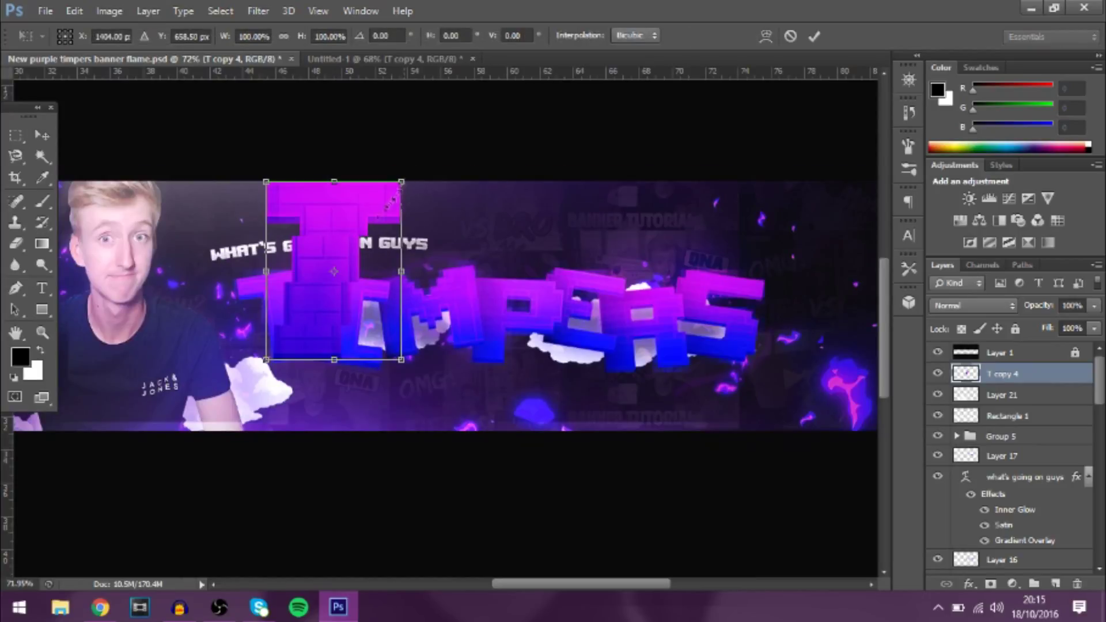
left_click_drag(395, 196, 372, 285)
key("Return")
scroll(369, 279, "up", 1)
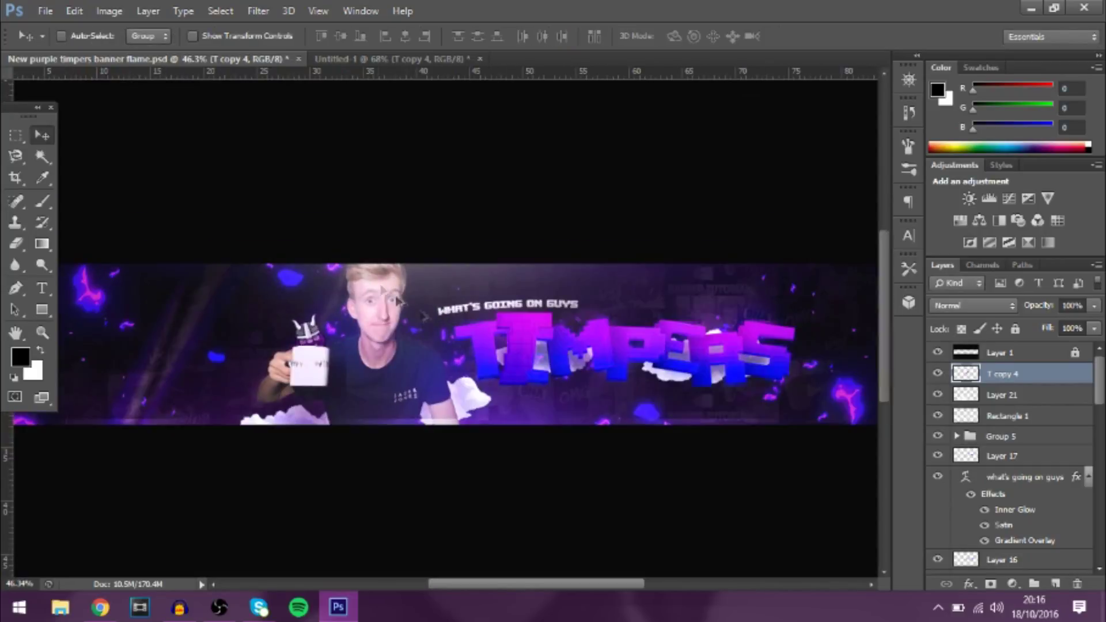
Move the copied T slightly left over the lettering, and delete its layer from the banner
left_click_drag(573, 350, 526, 349)
key("Delete")
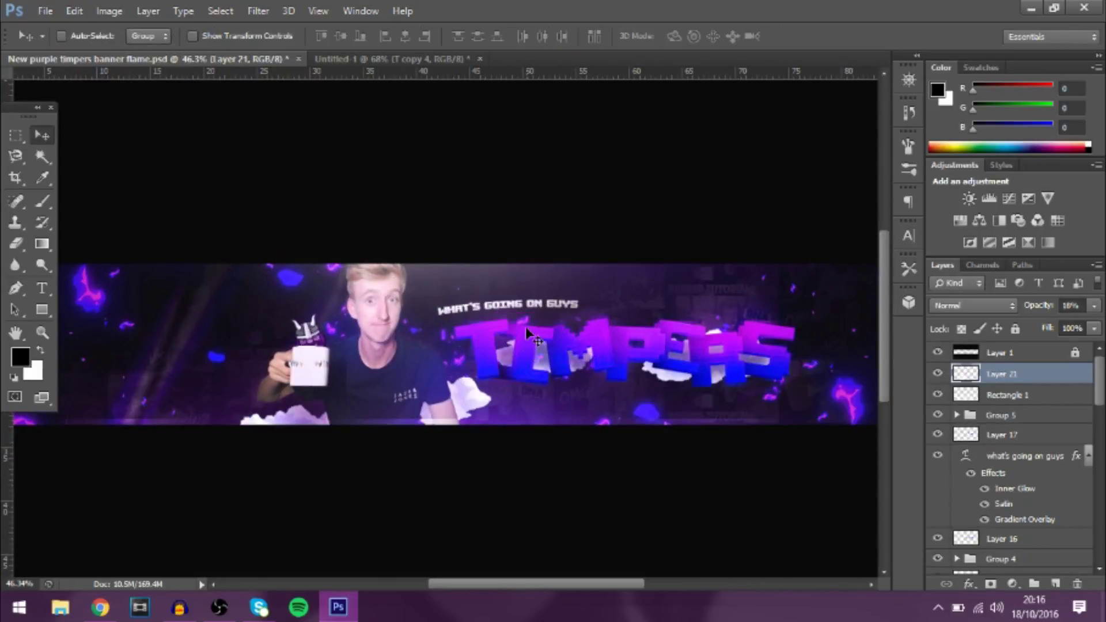
key("alt")
scroll(650, 373, "down", 2)
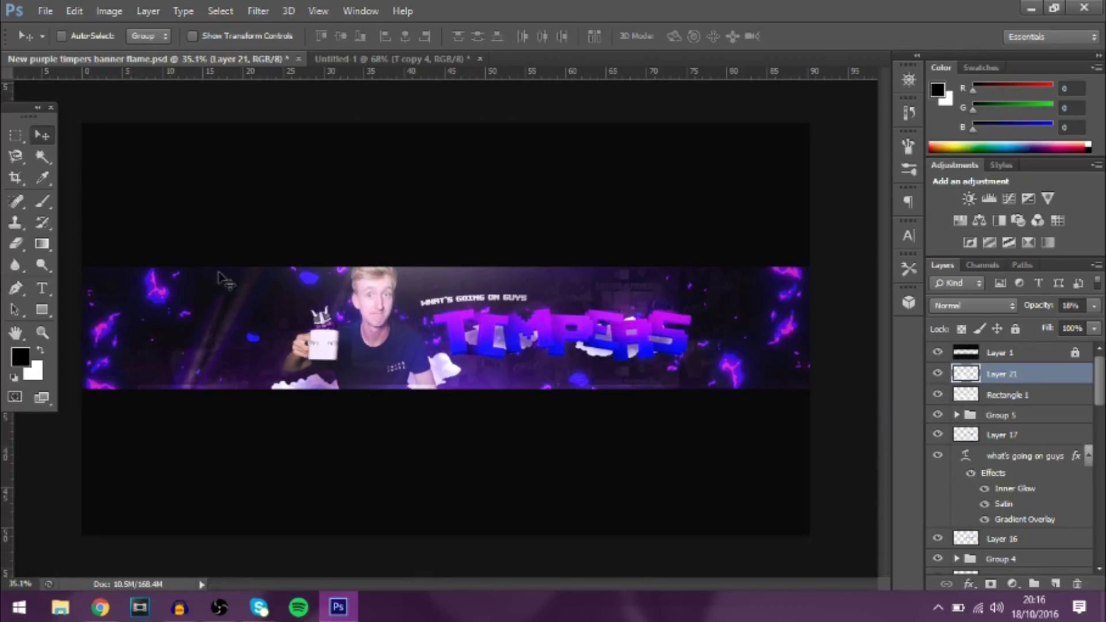